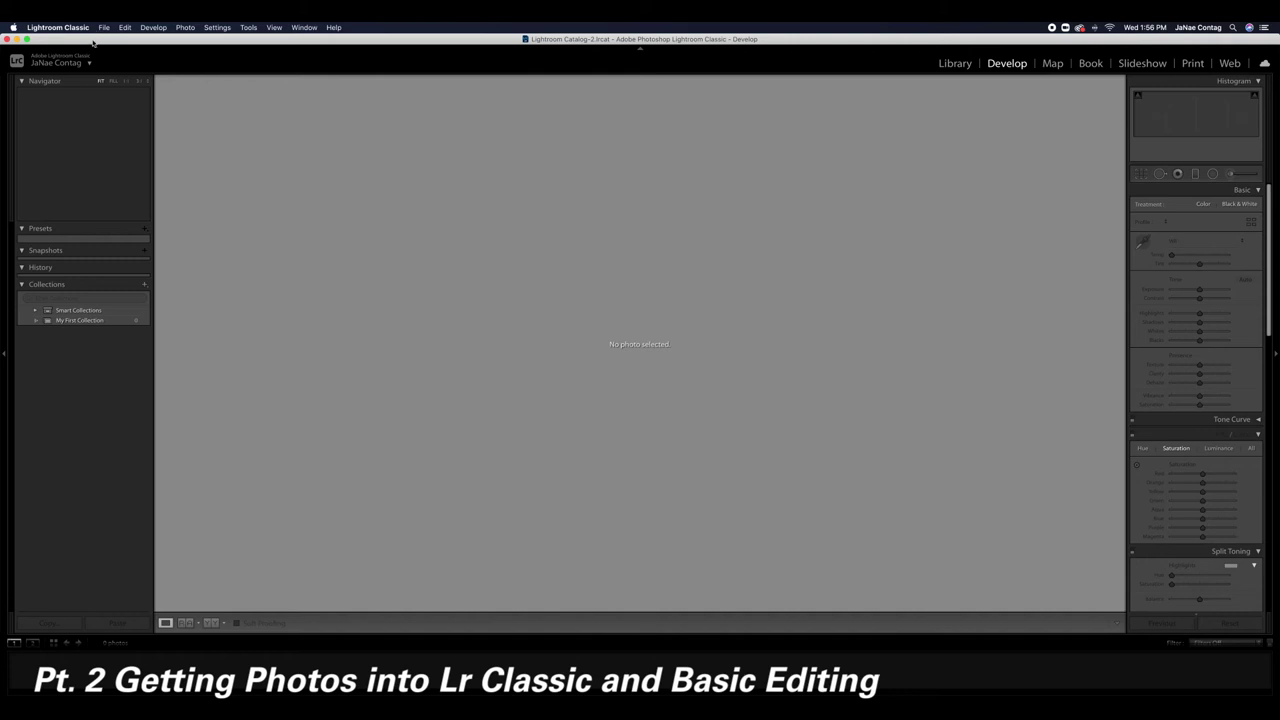
Step: Switch from Develop to the empty Library and start importing photos
click(955, 63)
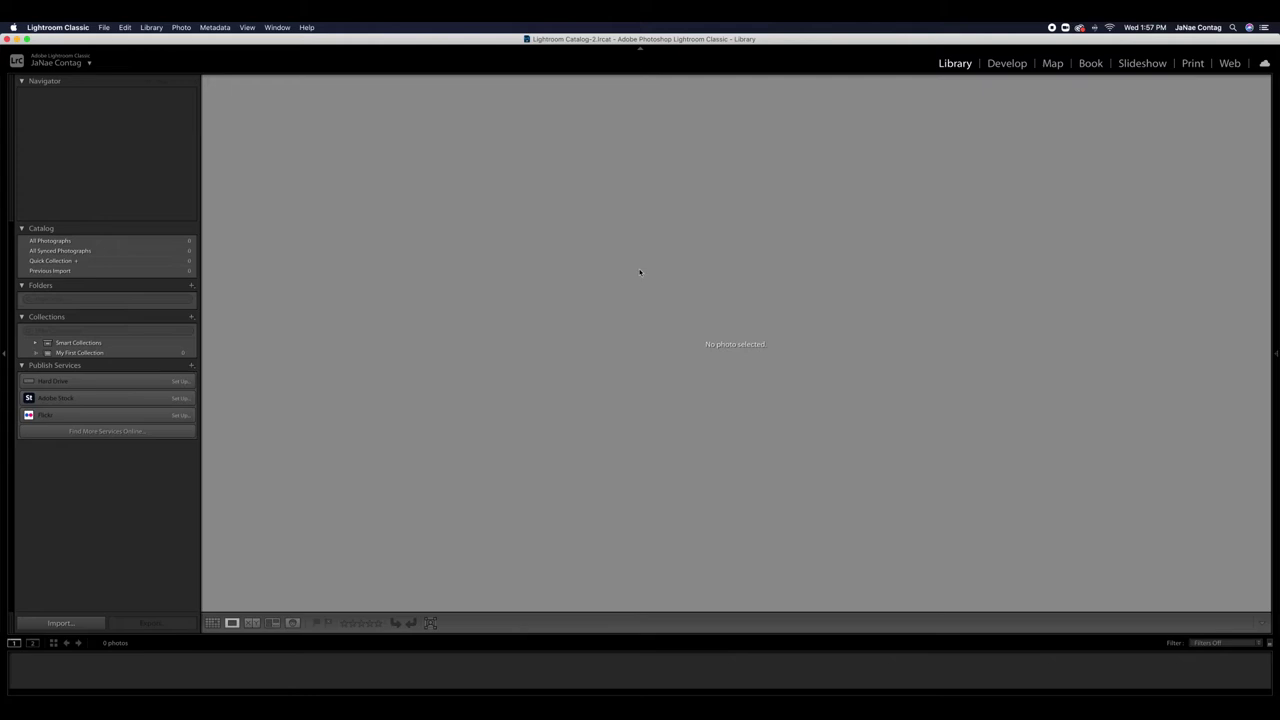
click(61, 623)
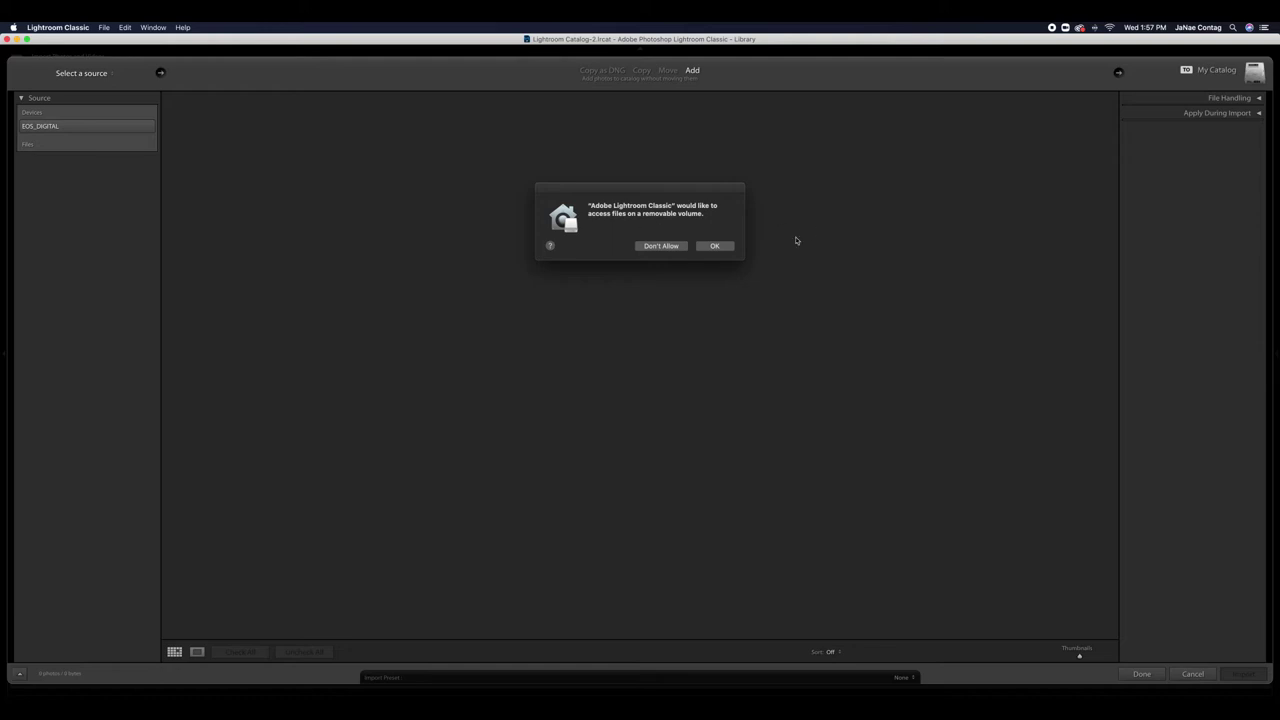
Step: Grant access to the removable card, Desktop and Downloads folders so the card's 18 CR2 photos are listed
click(716, 246)
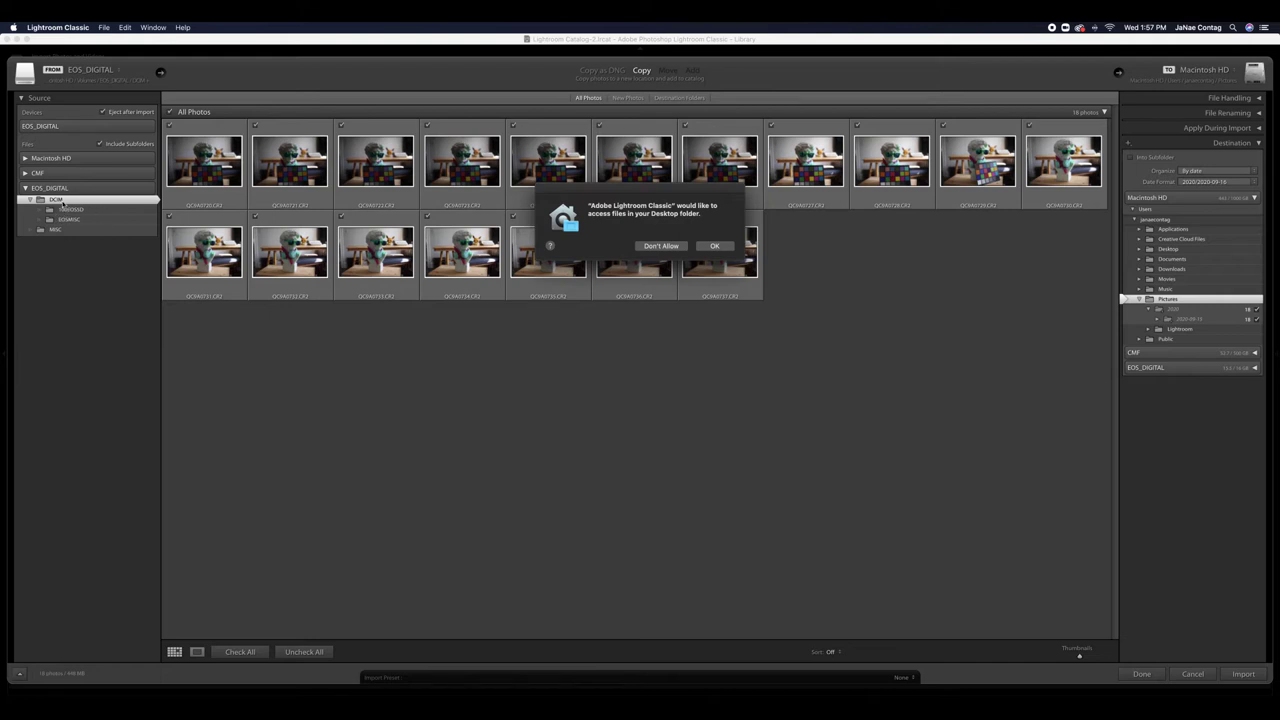
click(714, 246)
click(700, 246)
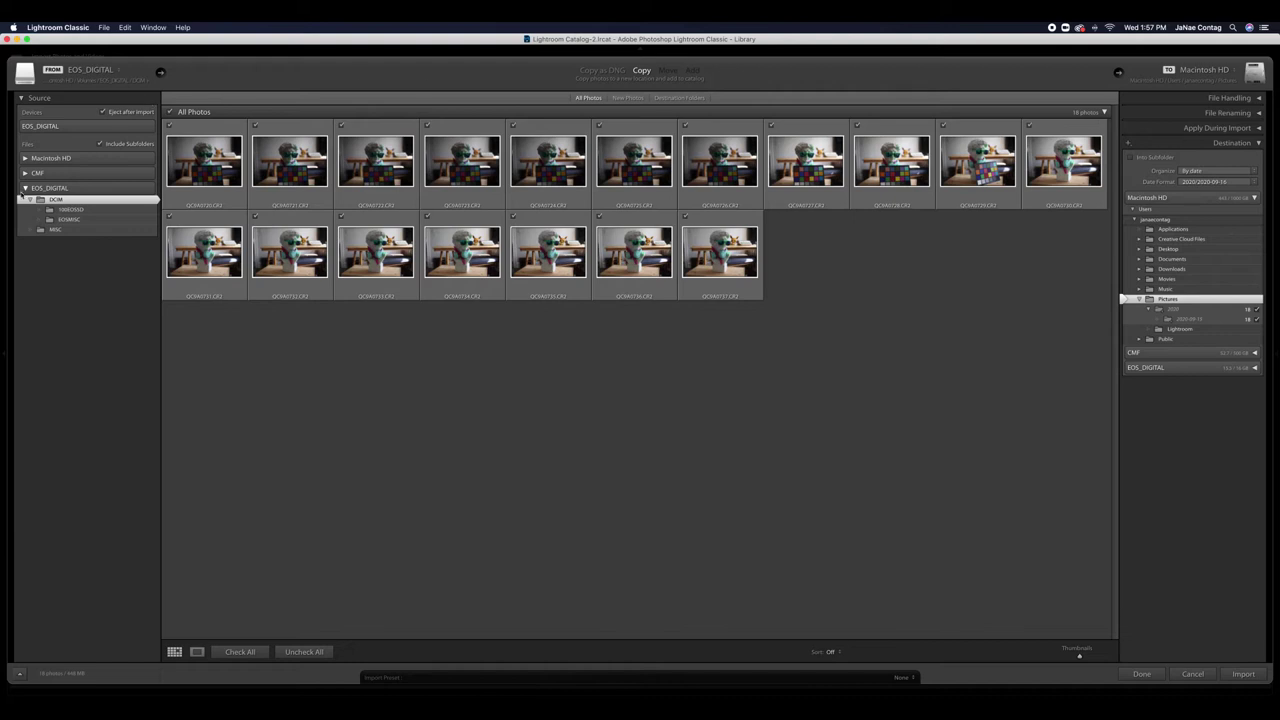
click(26, 188)
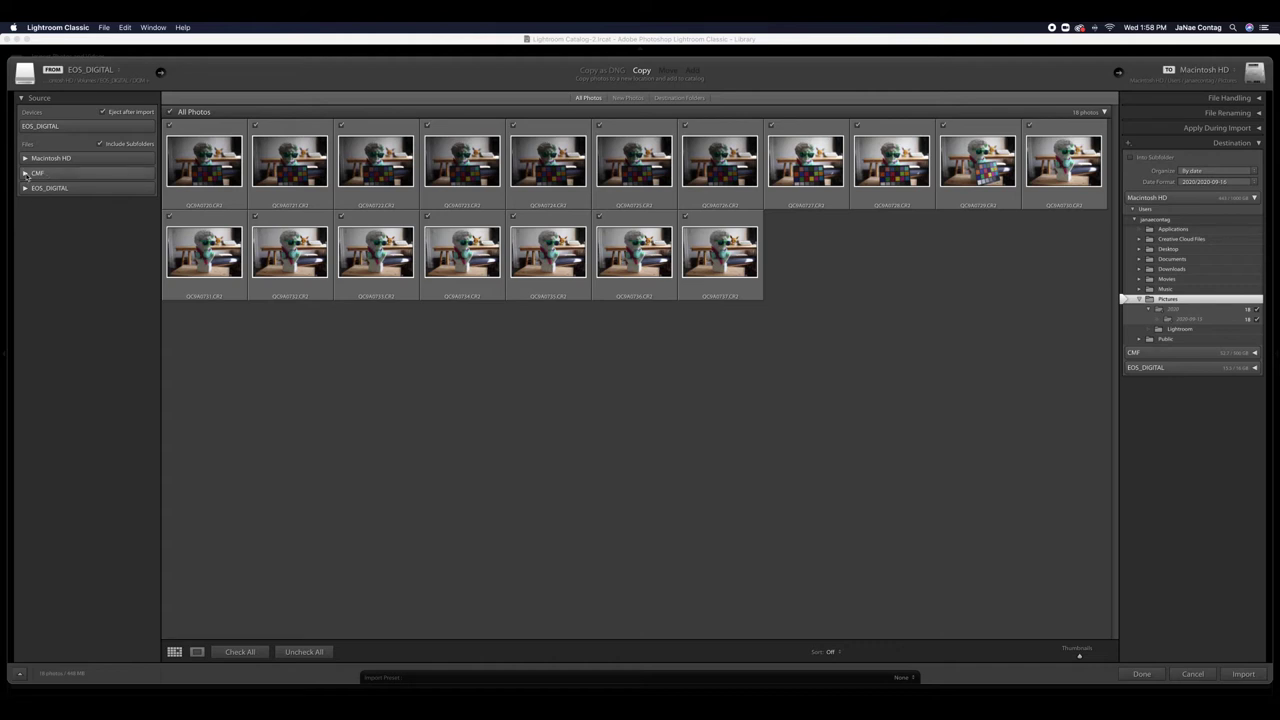
Step: Set the import source to CMF > PHOTO > 2020 > 2020.09.15 Law of Reciprocity, adding in place
click(26, 173)
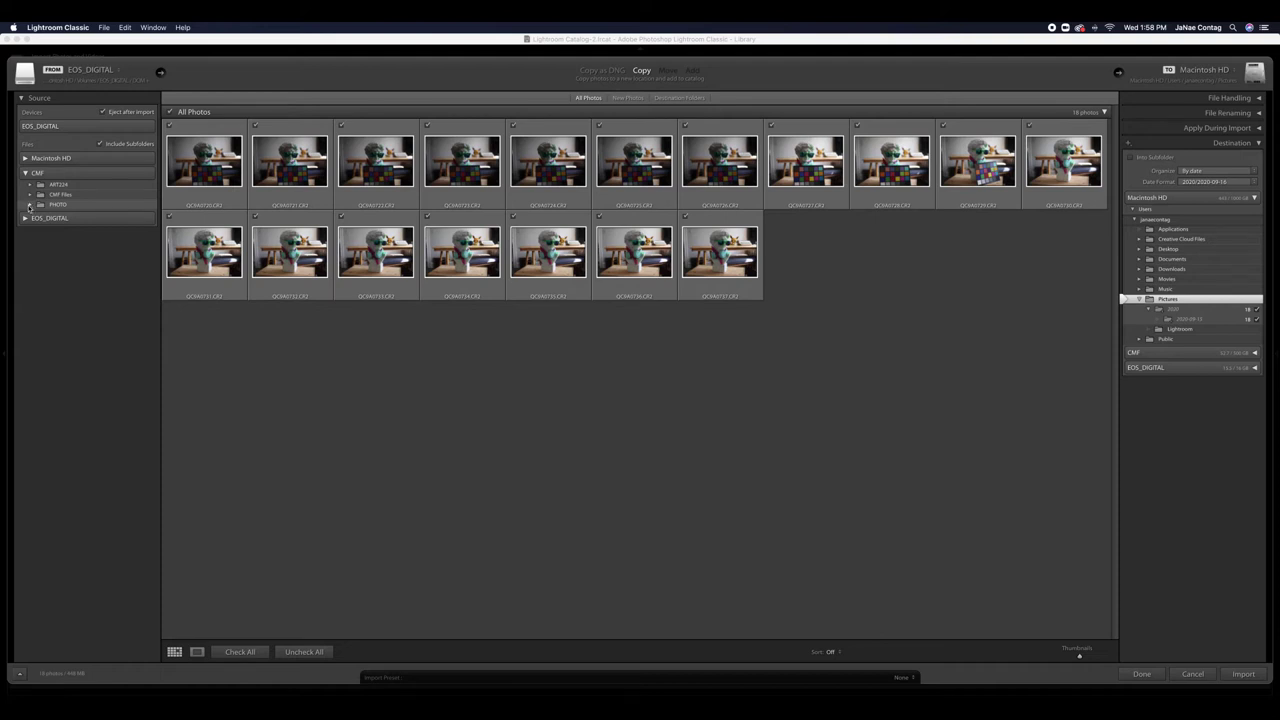
click(30, 204)
click(40, 216)
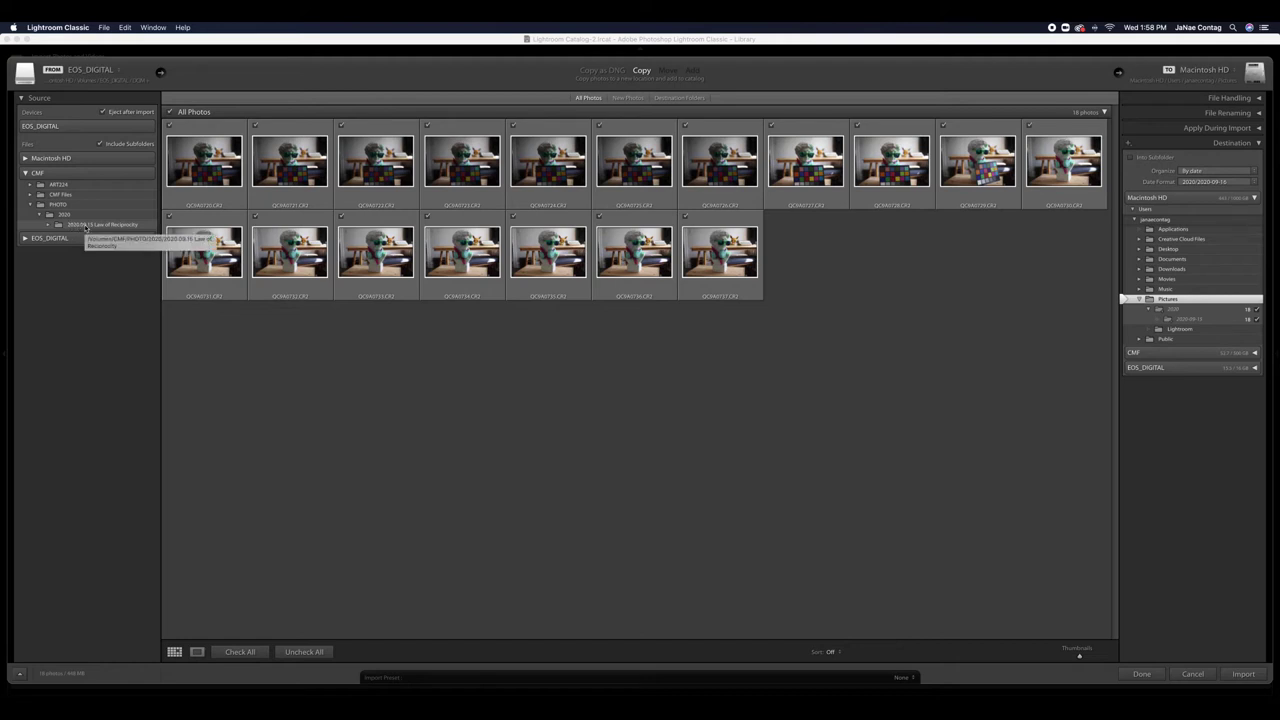
click(86, 225)
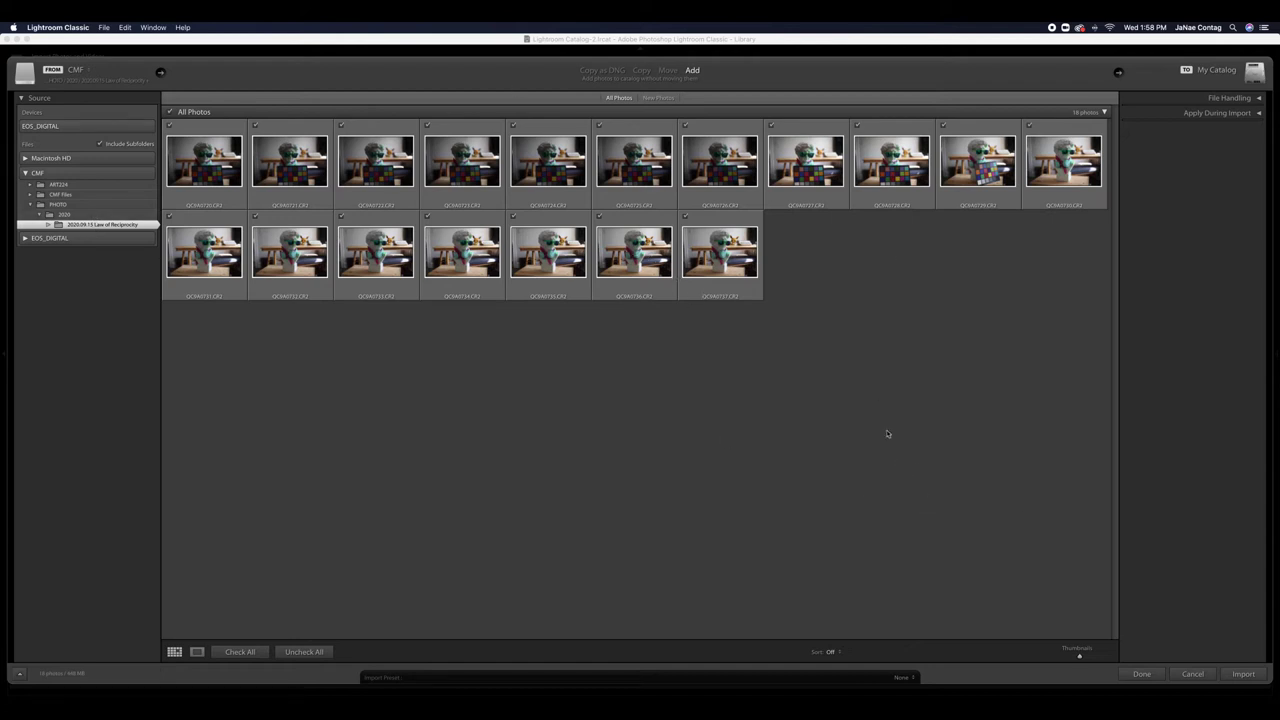
Step: Import the 18 checked photos from the Law of Reciprocity folder into the catalog
click(1245, 675)
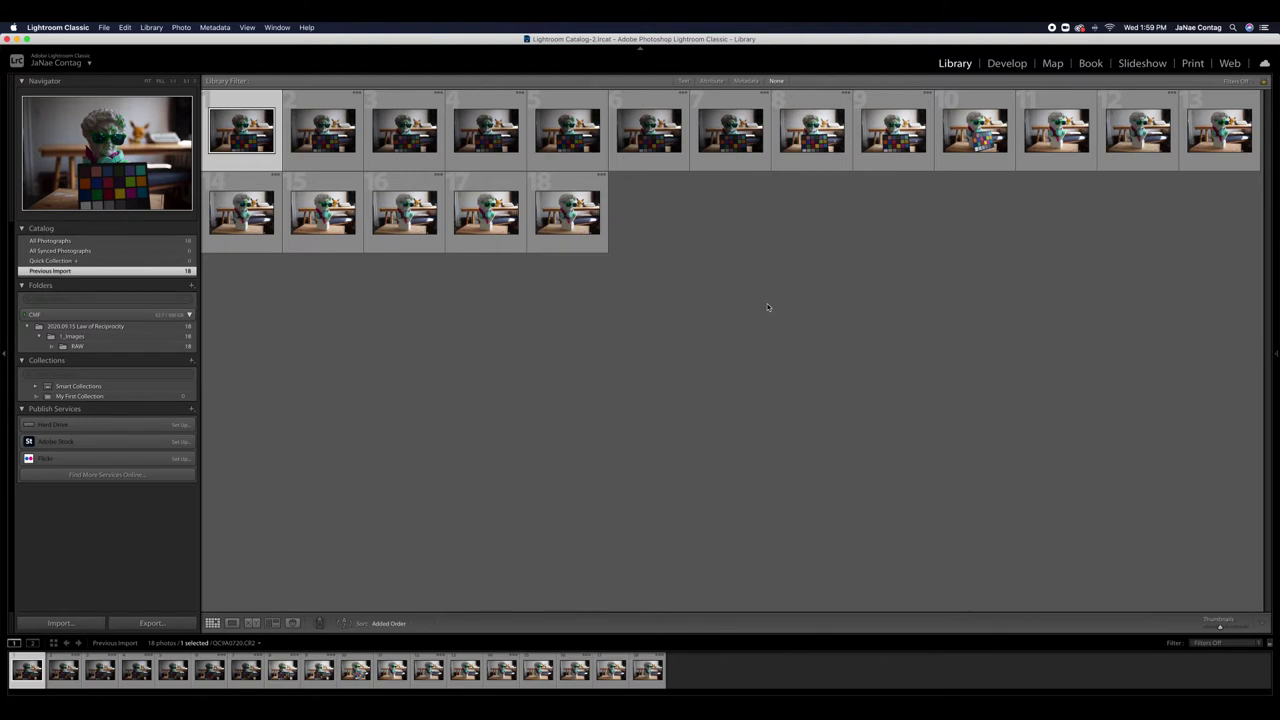
key(e)
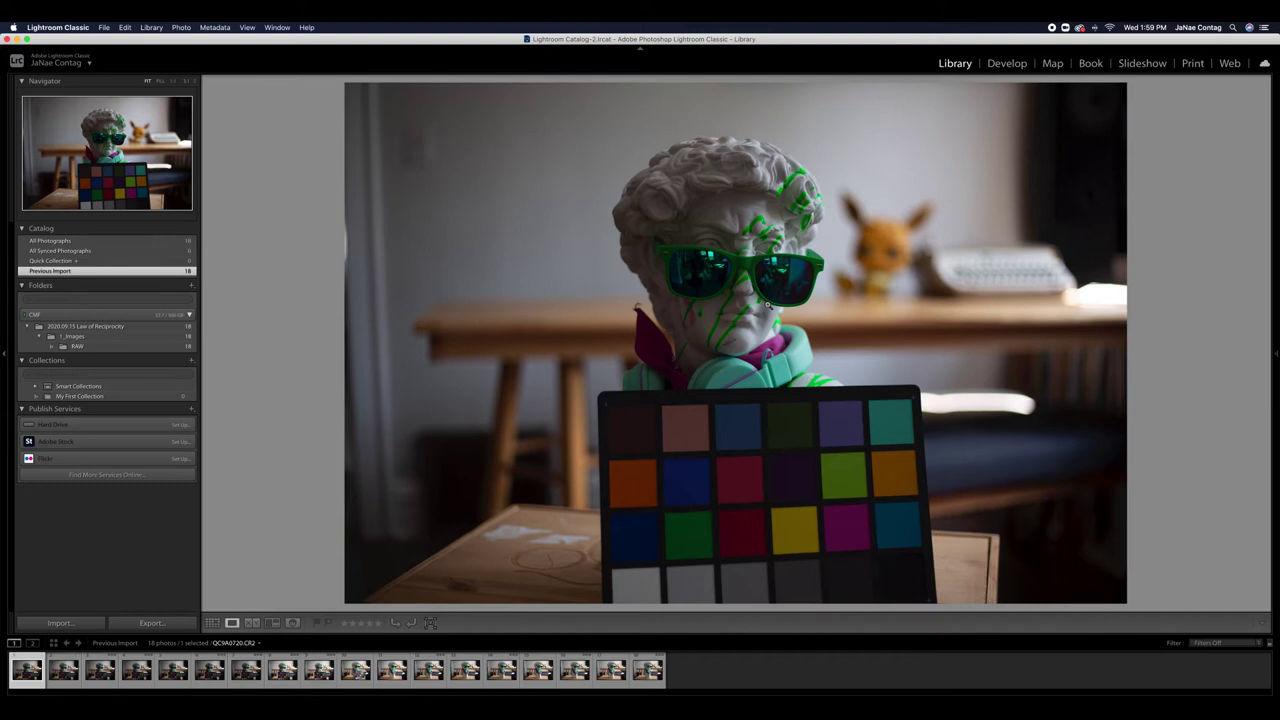
key(g)
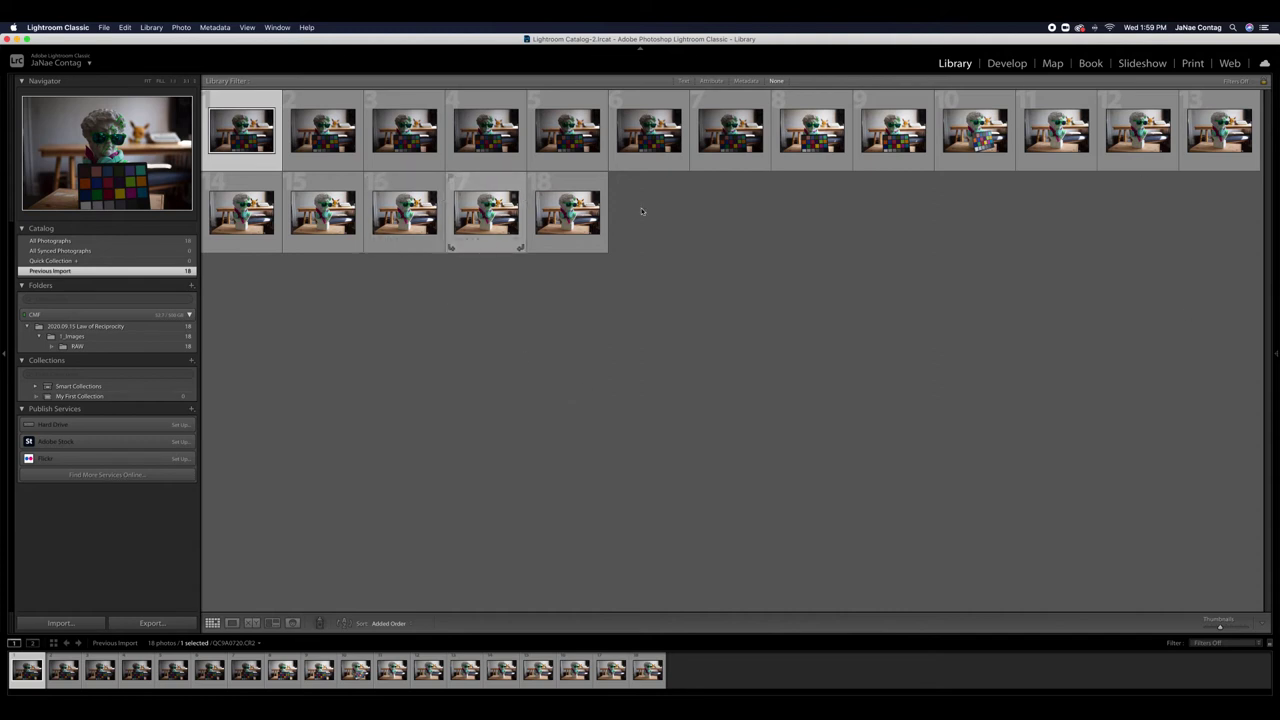
Step: View the first photo in Loupe and step through photos two to eight, comparing seven and eight
key(e)
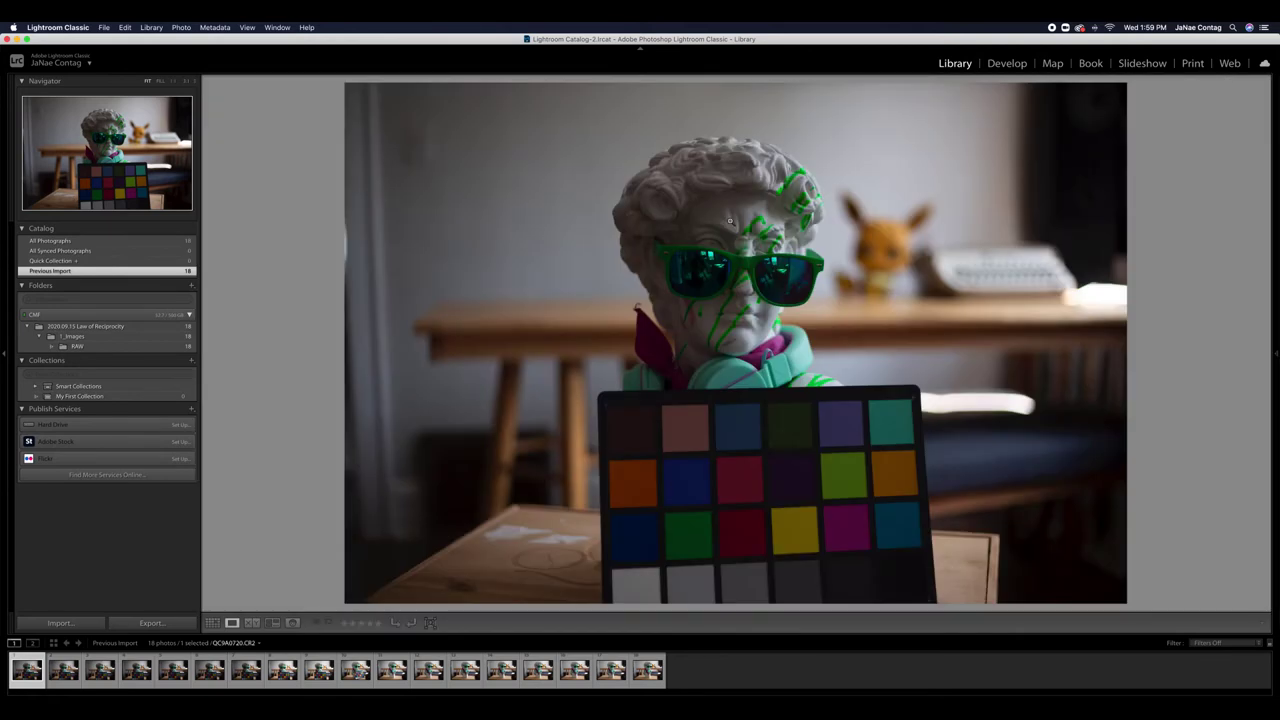
click(63, 669)
click(100, 669)
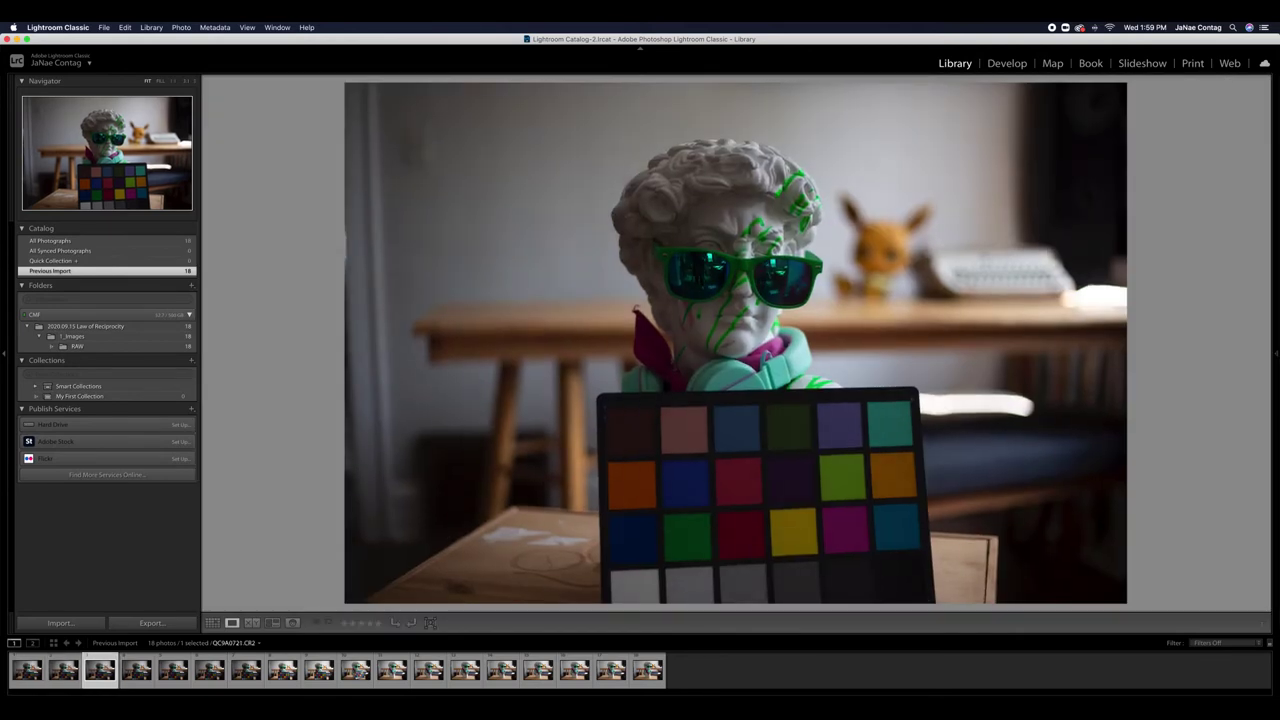
click(136, 669)
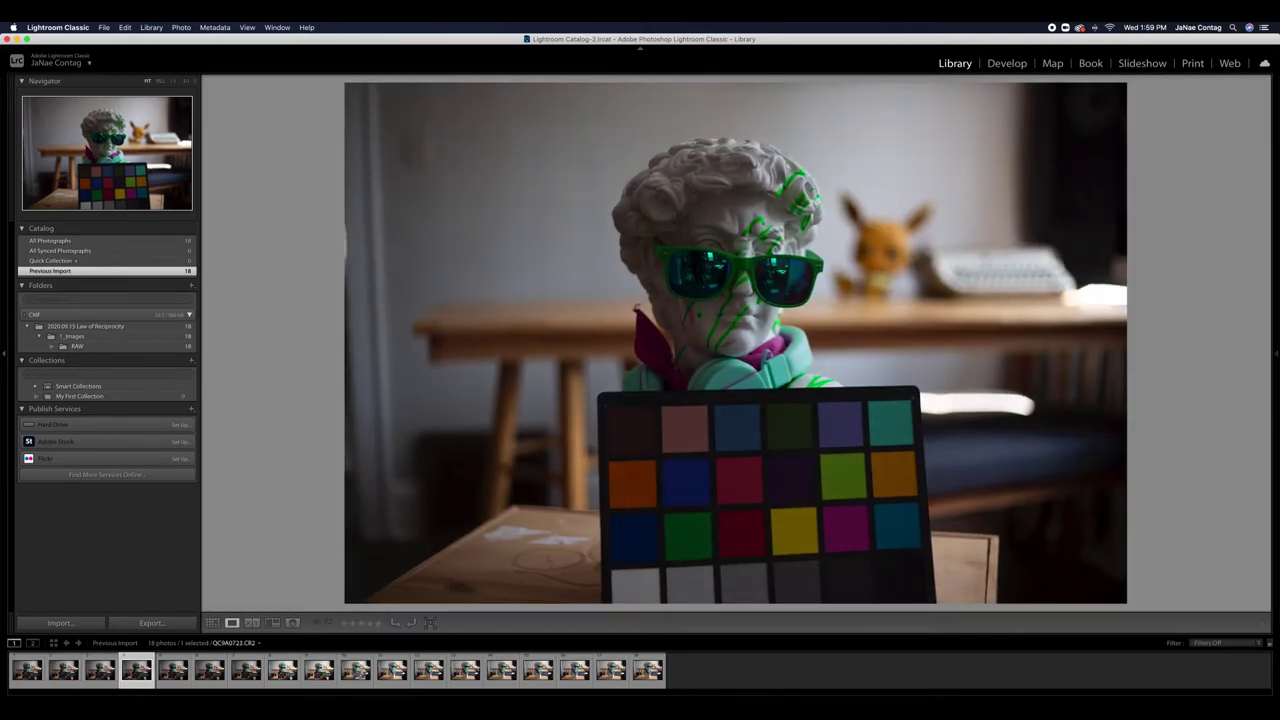
click(173, 669)
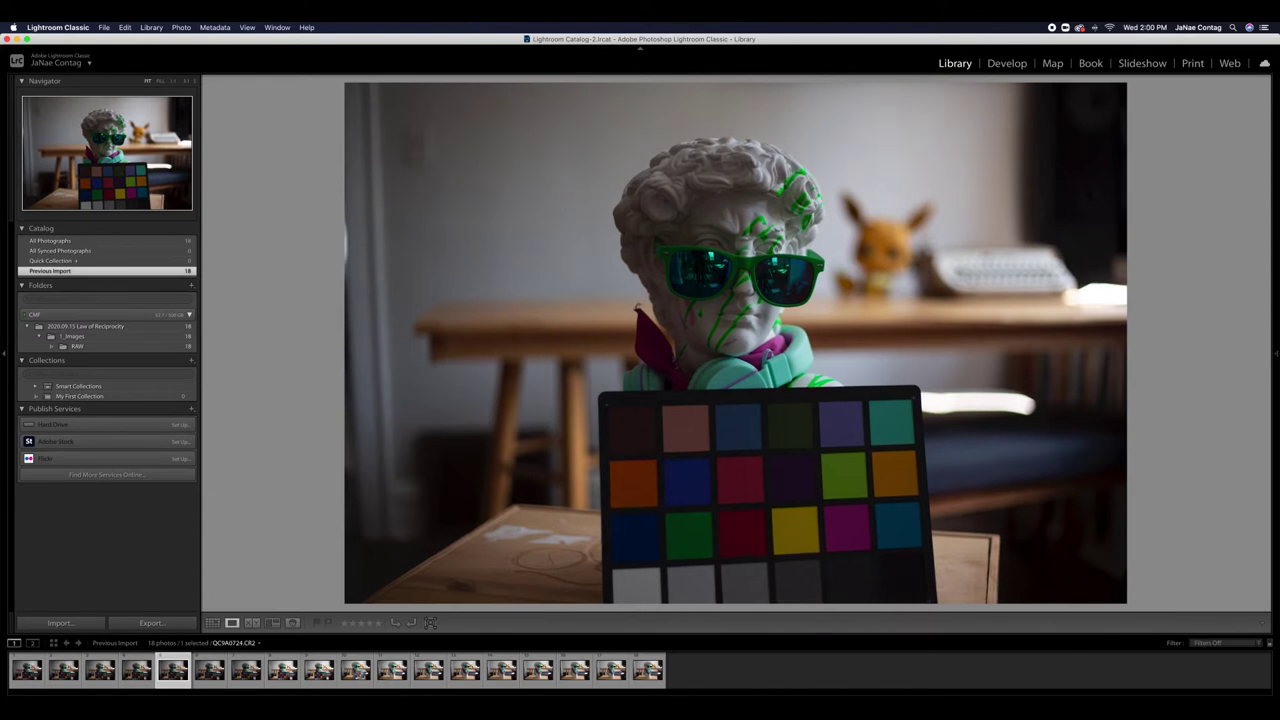
click(209, 669)
click(246, 669)
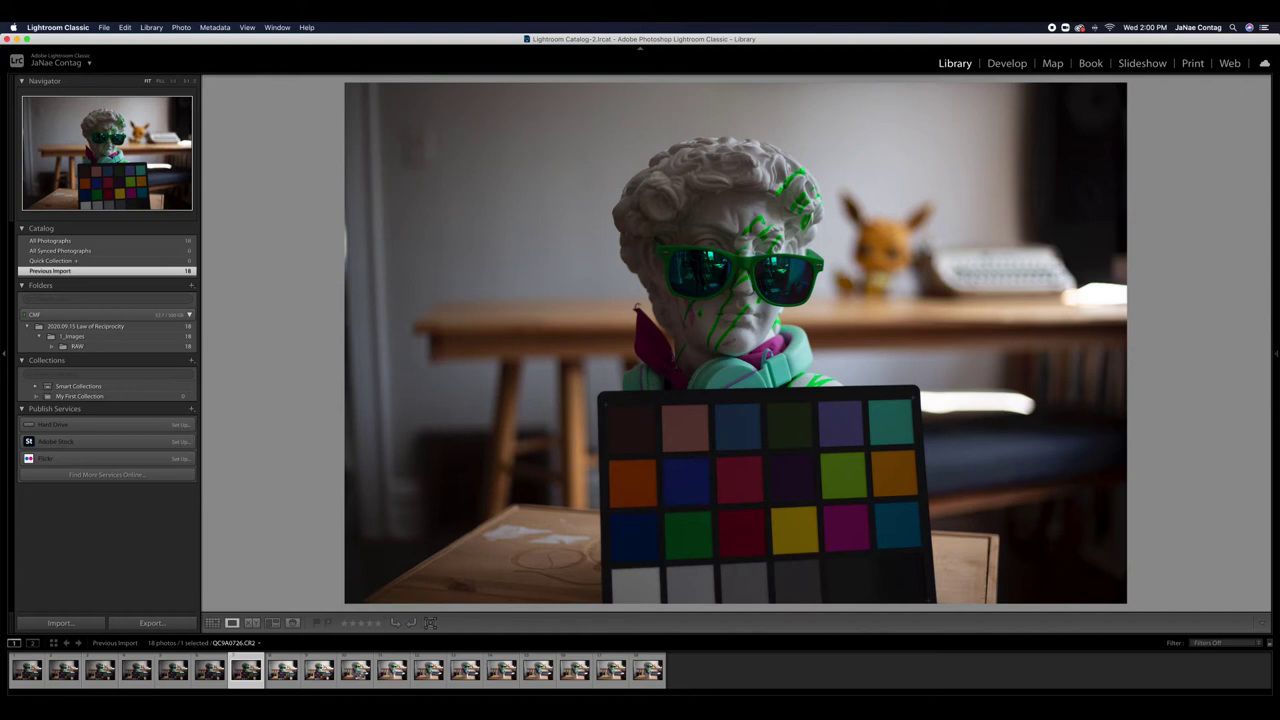
click(283, 669)
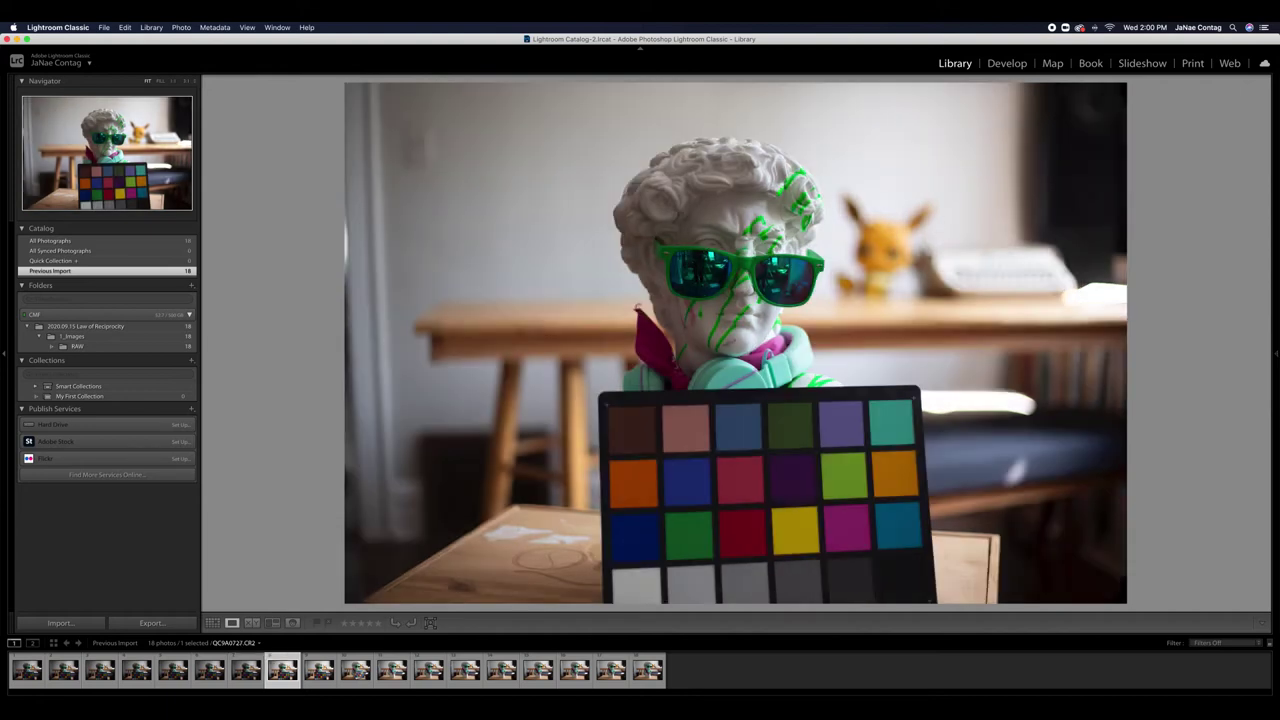
click(246, 669)
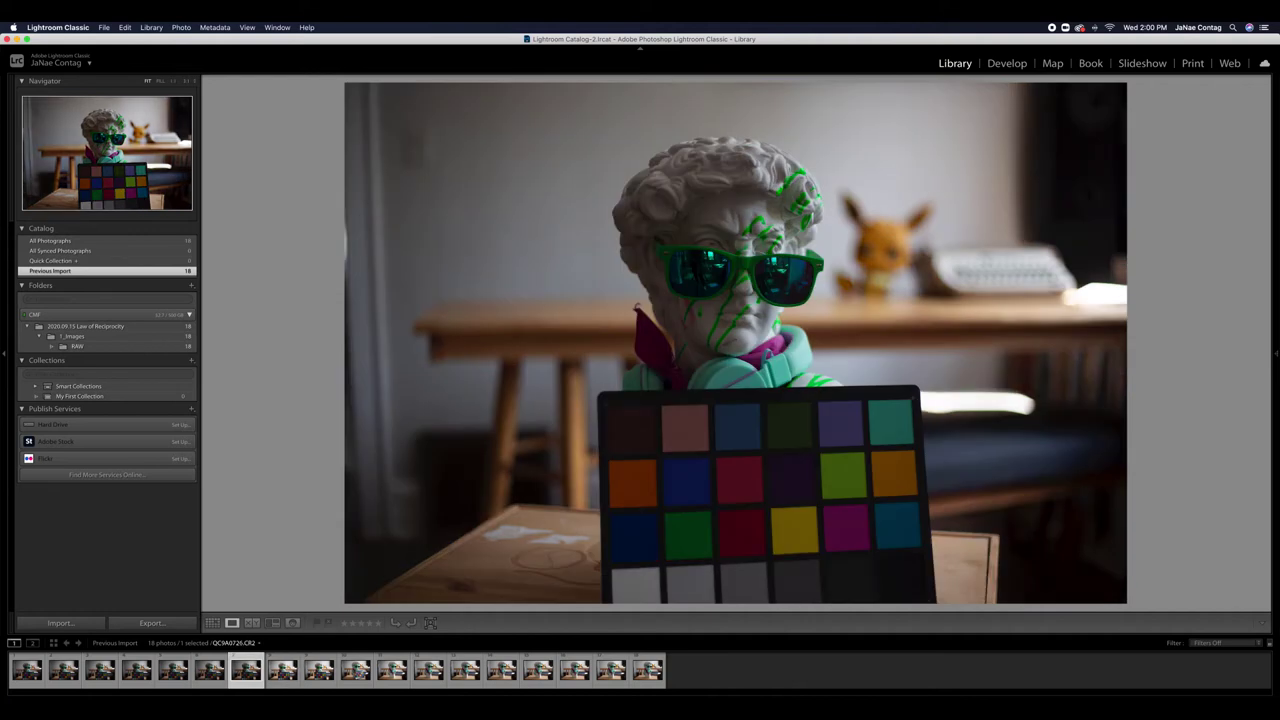
click(282, 669)
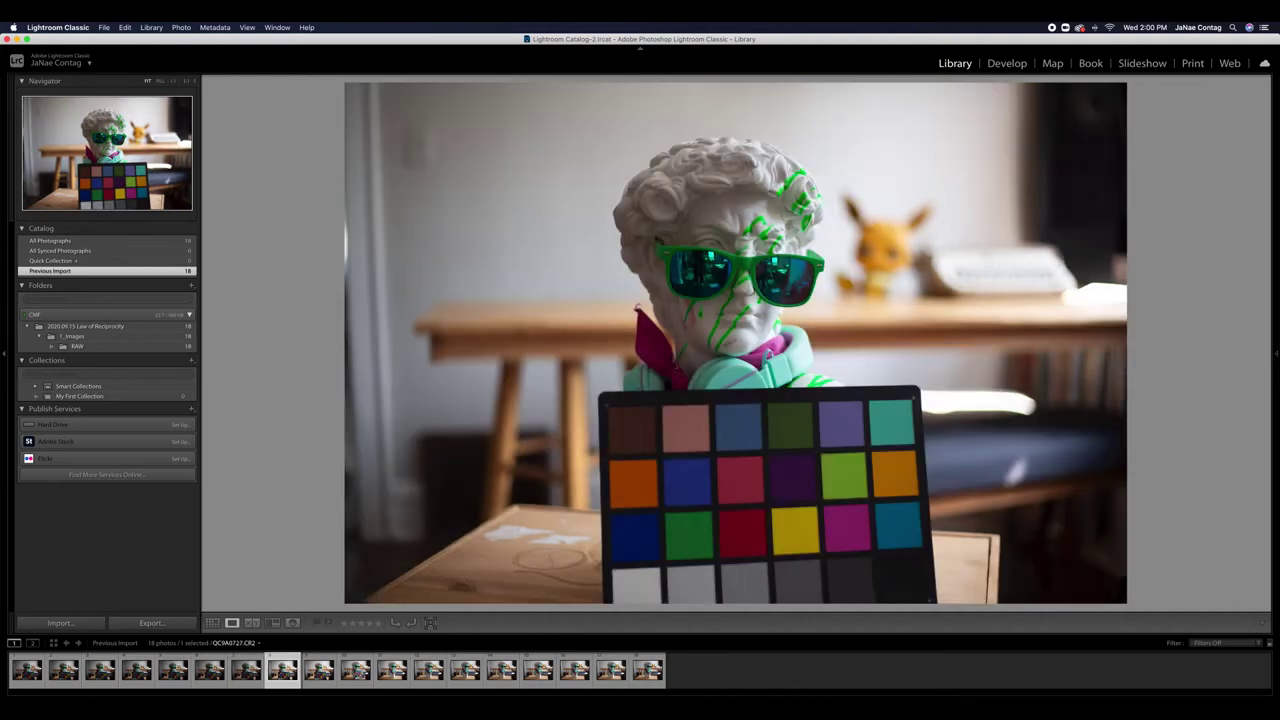
Step: Continue through photos nine to eighteen, then return to the colour-checker photo
click(319, 669)
click(355, 669)
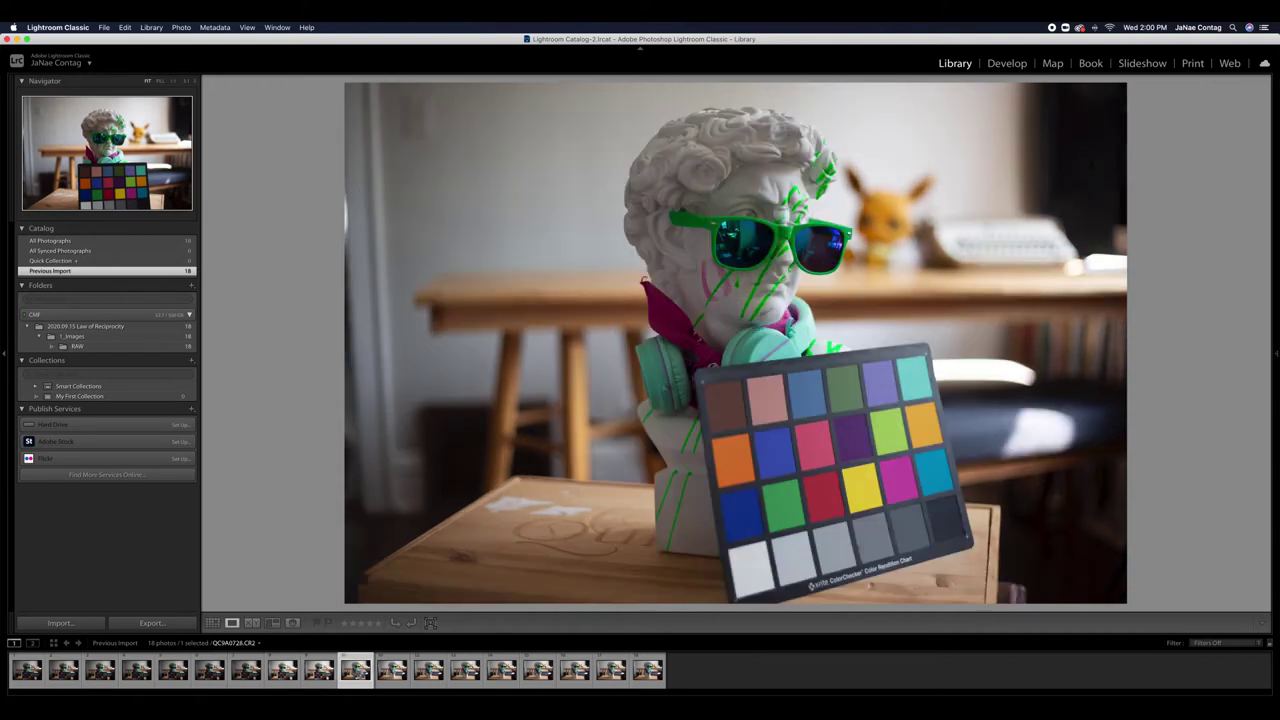
click(392, 669)
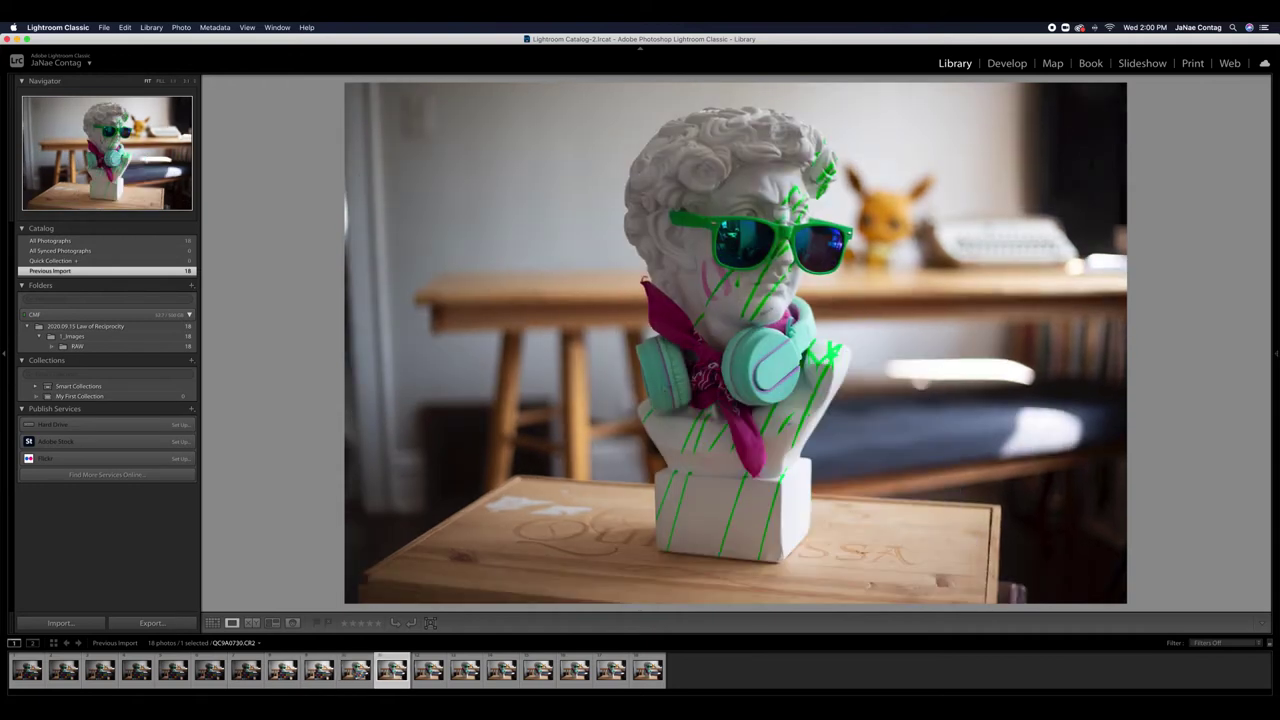
click(428, 669)
click(465, 669)
click(501, 669)
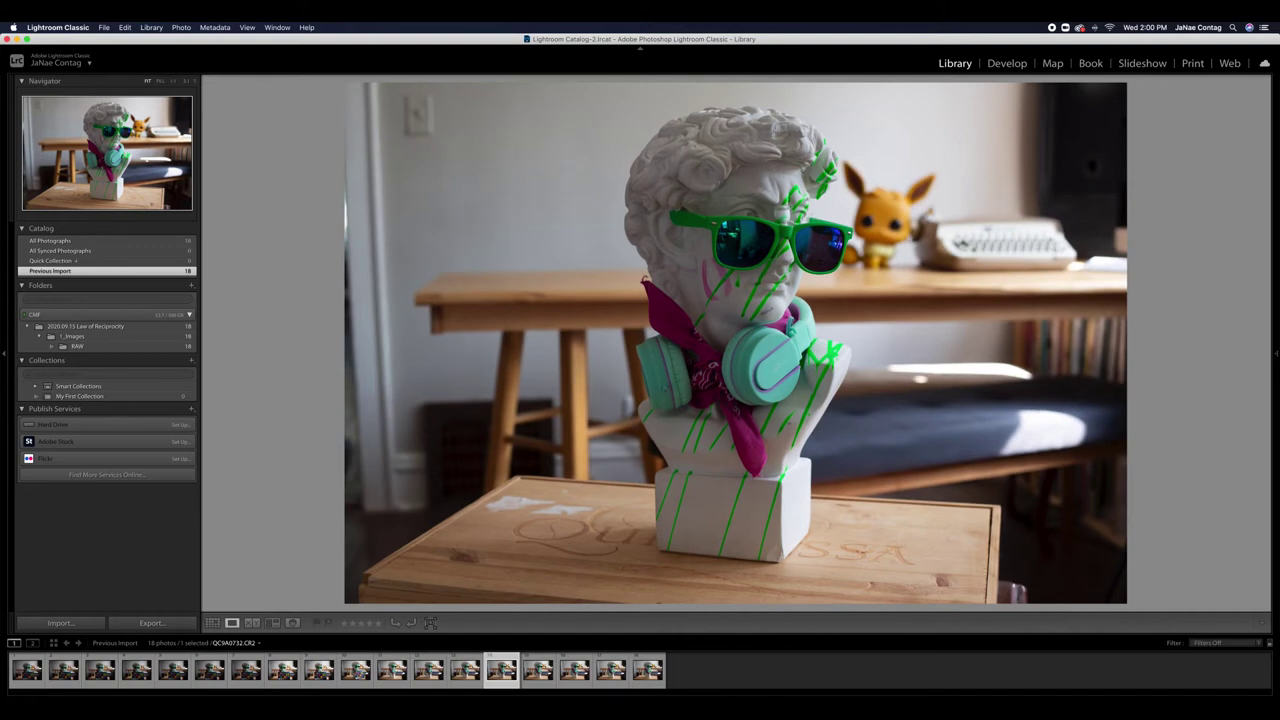
click(538, 669)
click(574, 669)
click(611, 669)
click(648, 669)
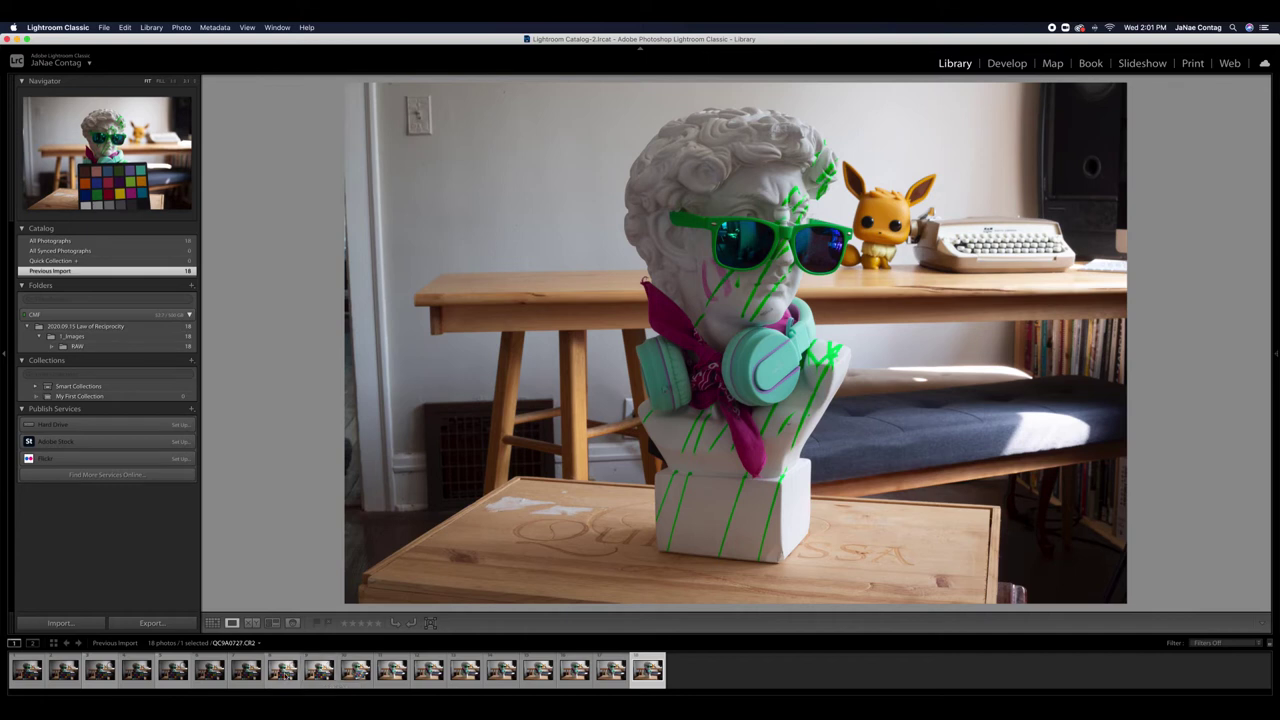
click(285, 677)
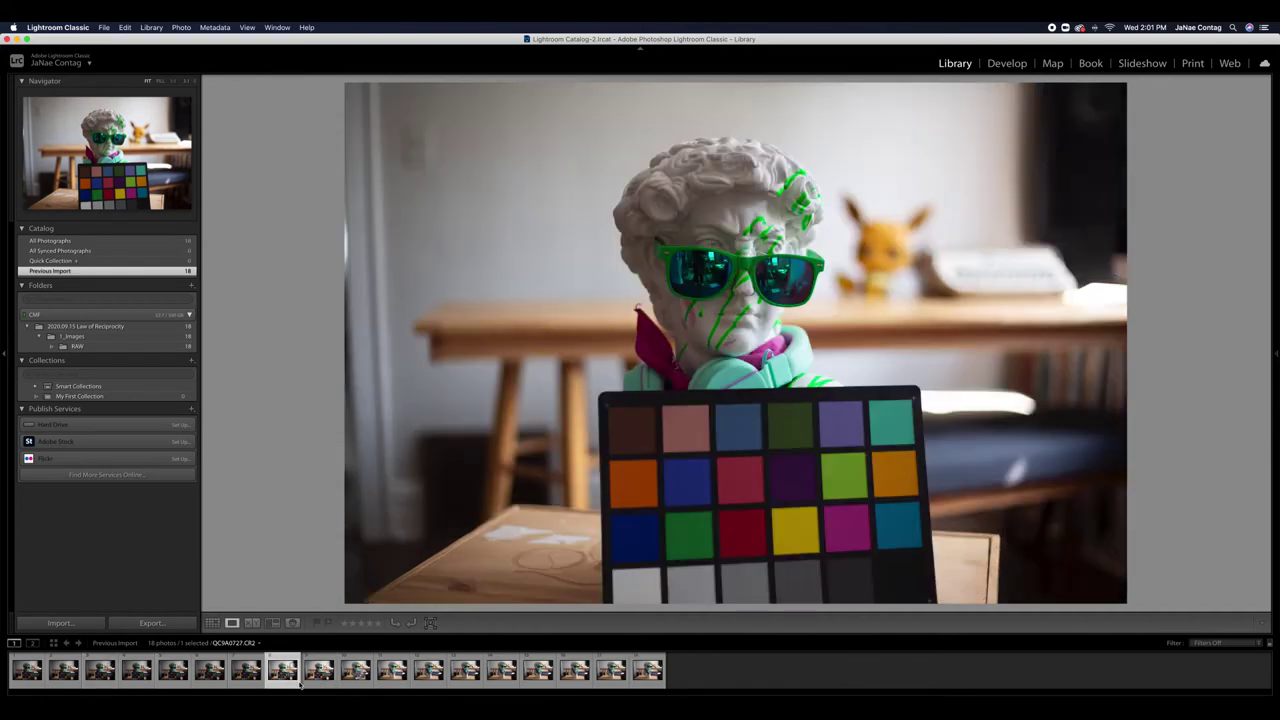
Step: Flip back and forth between neighbouring photos to compare their brightness
key(Left)
key(Right)
key(Right)
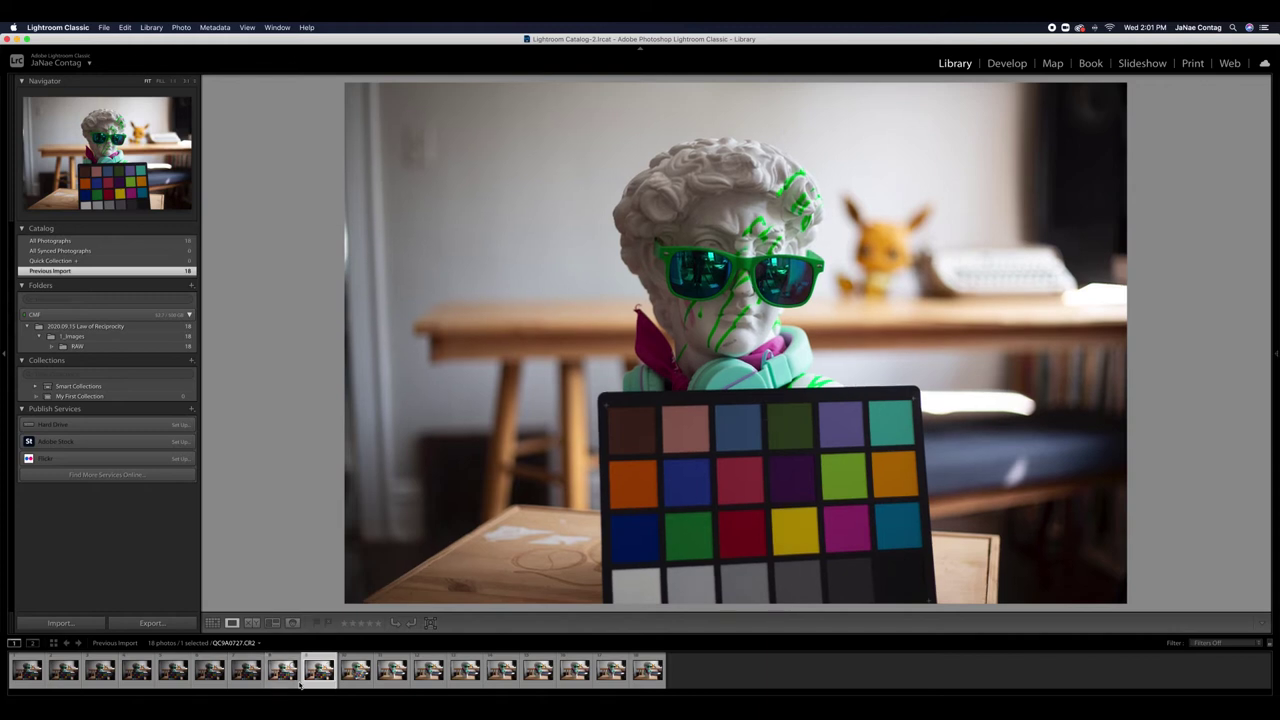
key(Right)
key(Left)
key(Right)
key(Left)
key(Right)
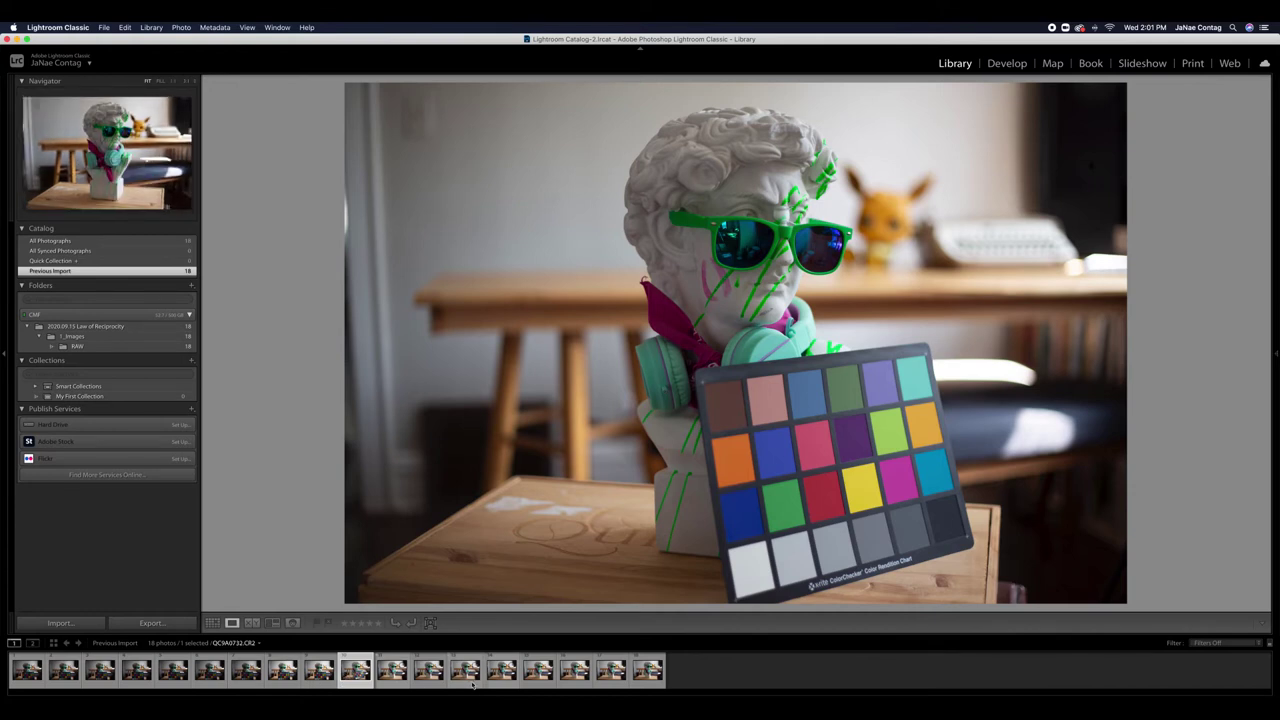
Step: Give 1 star to the first three keeper sculpture shots, skipping a reject
key(1)
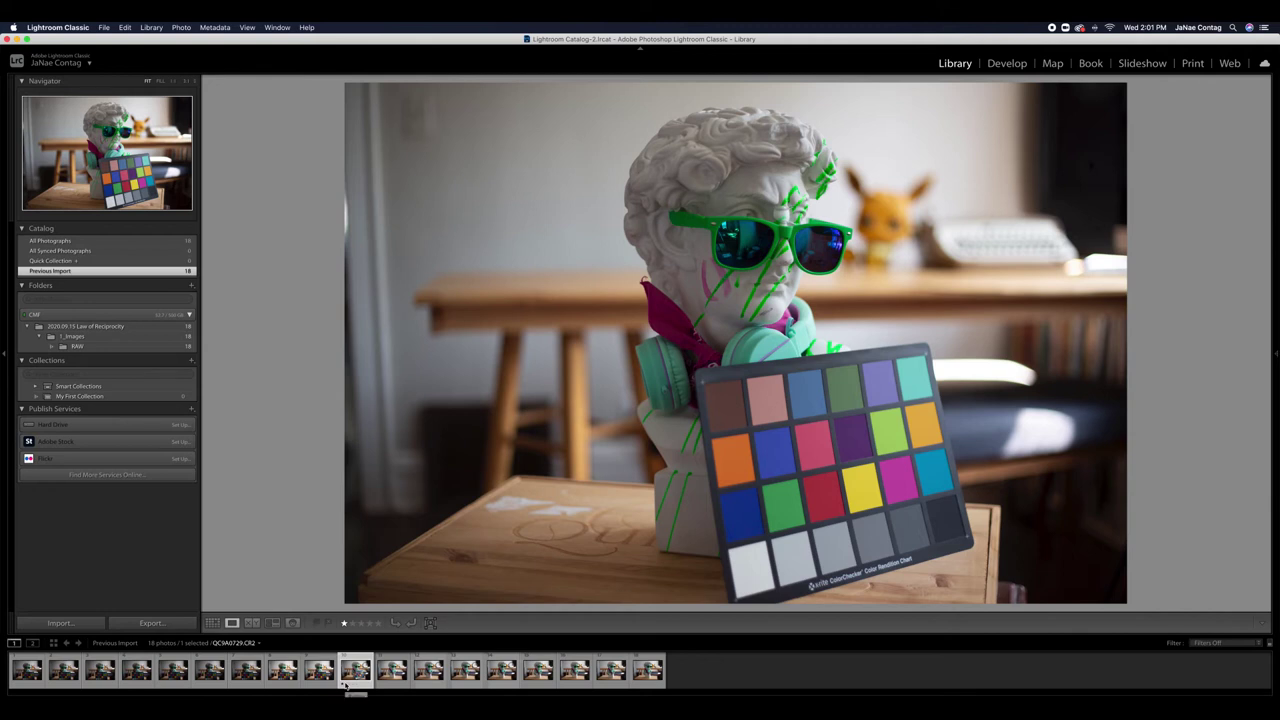
key(Right)
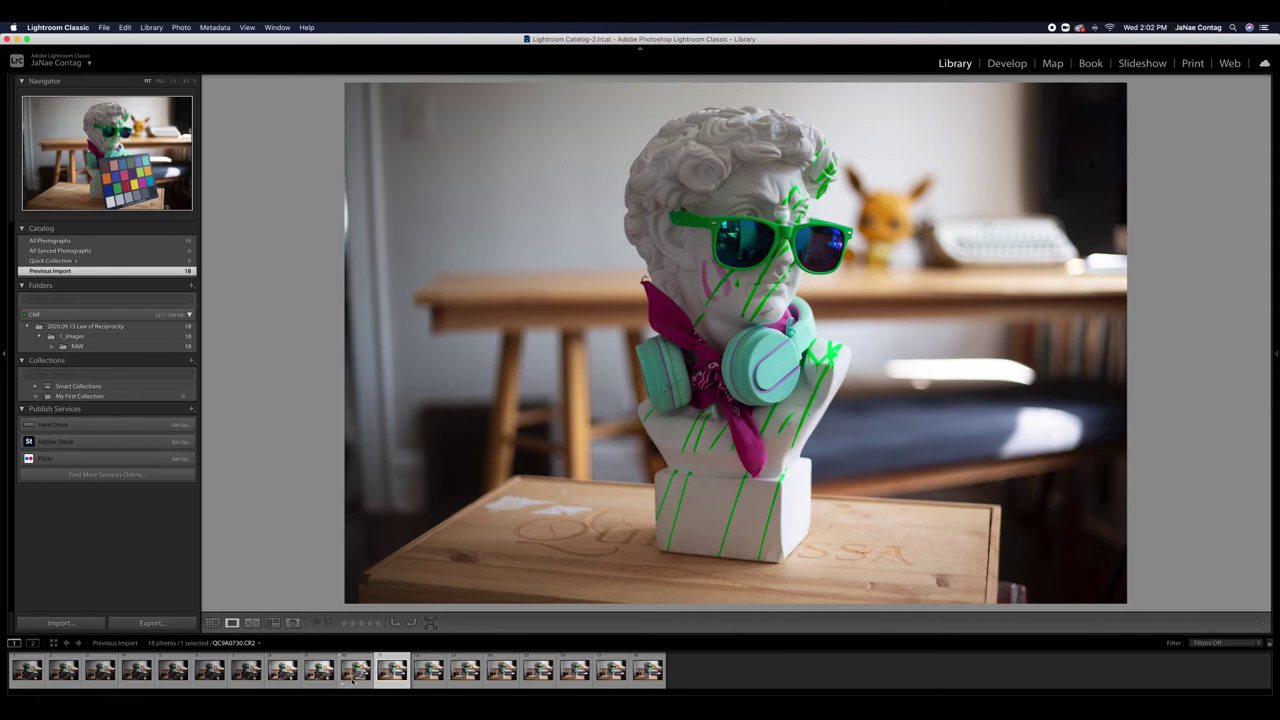
key(1)
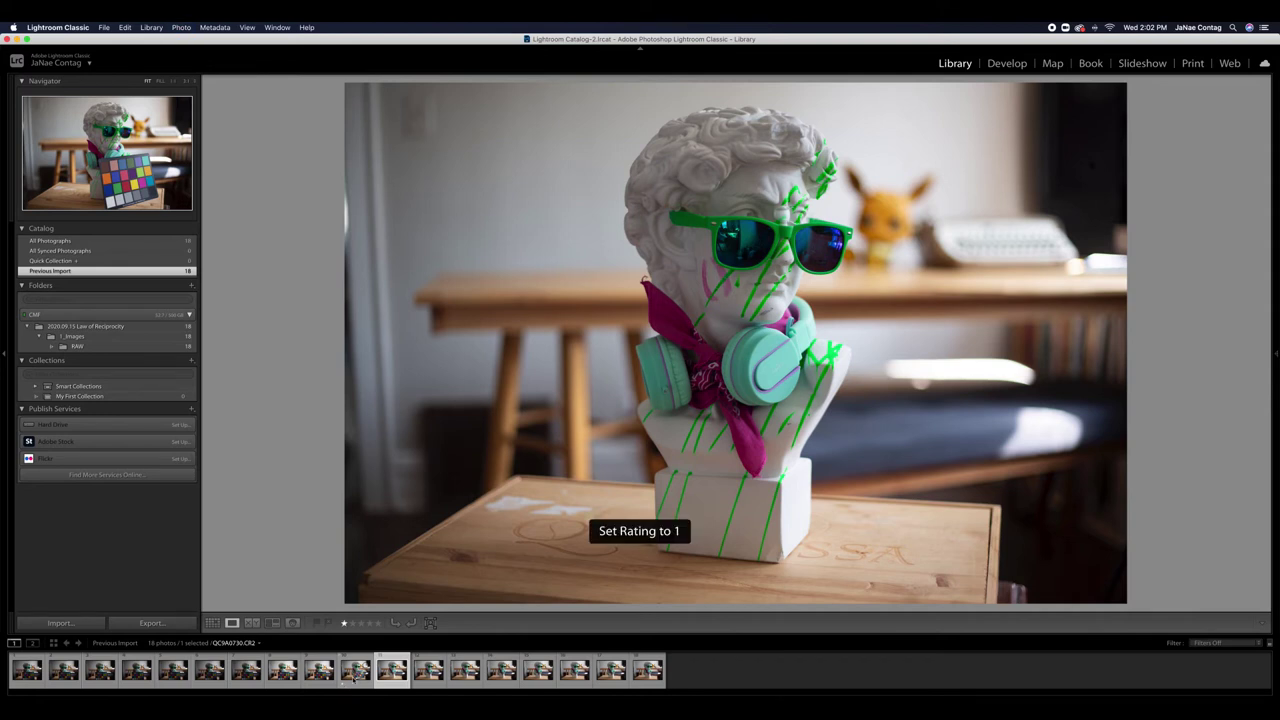
key(Right)
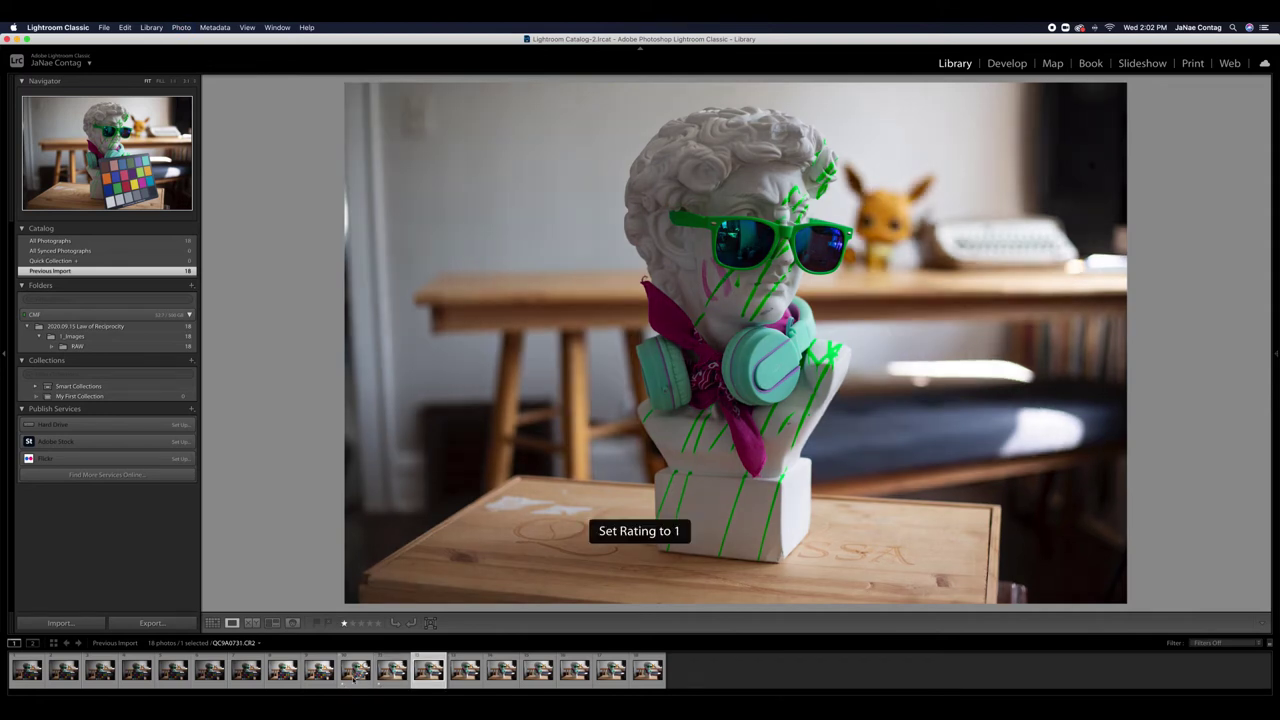
key(Right)
key(1)
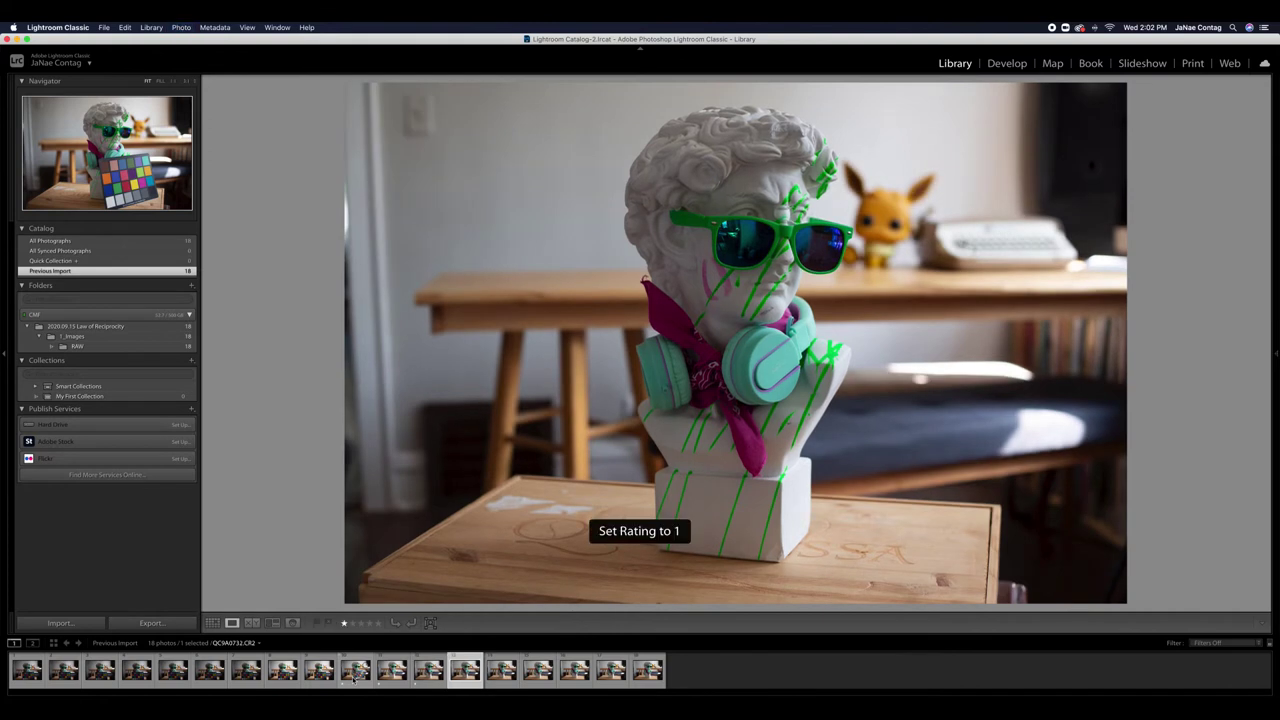
Step: Rate QC9A0734 through the final QC9A0737 with 1 star each
key(Right)
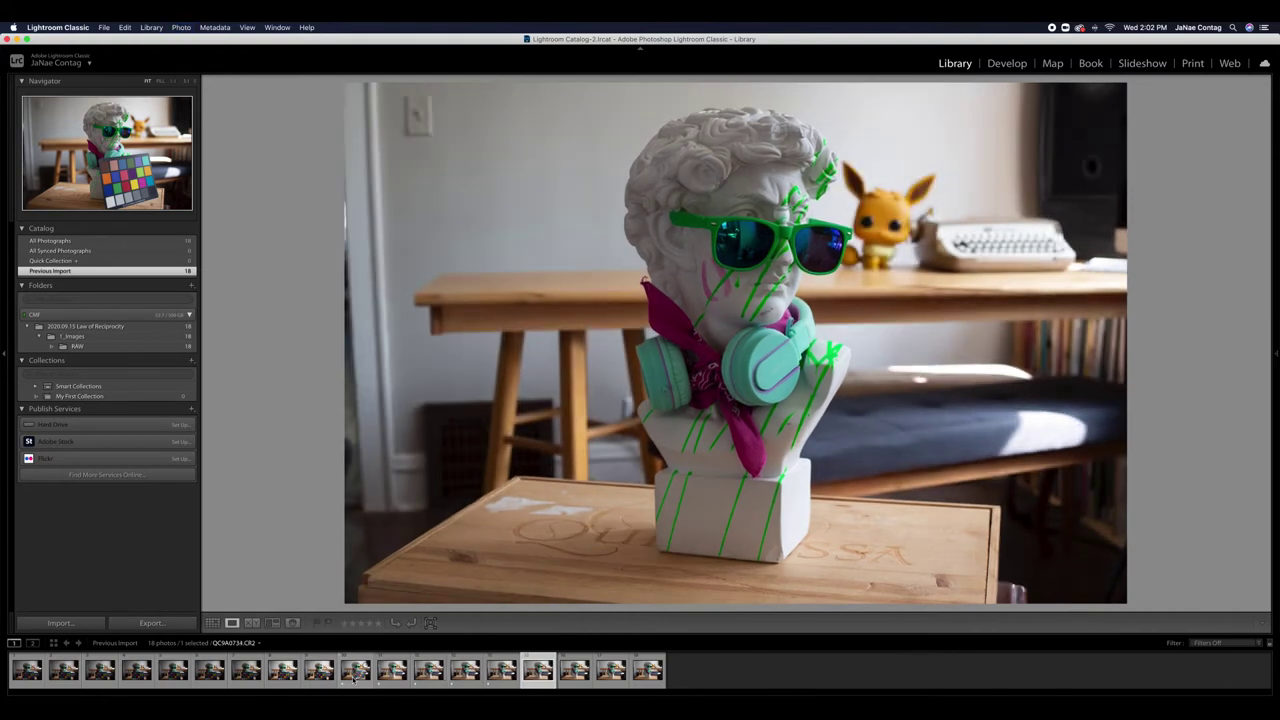
key(1)
key(Right)
key(1)
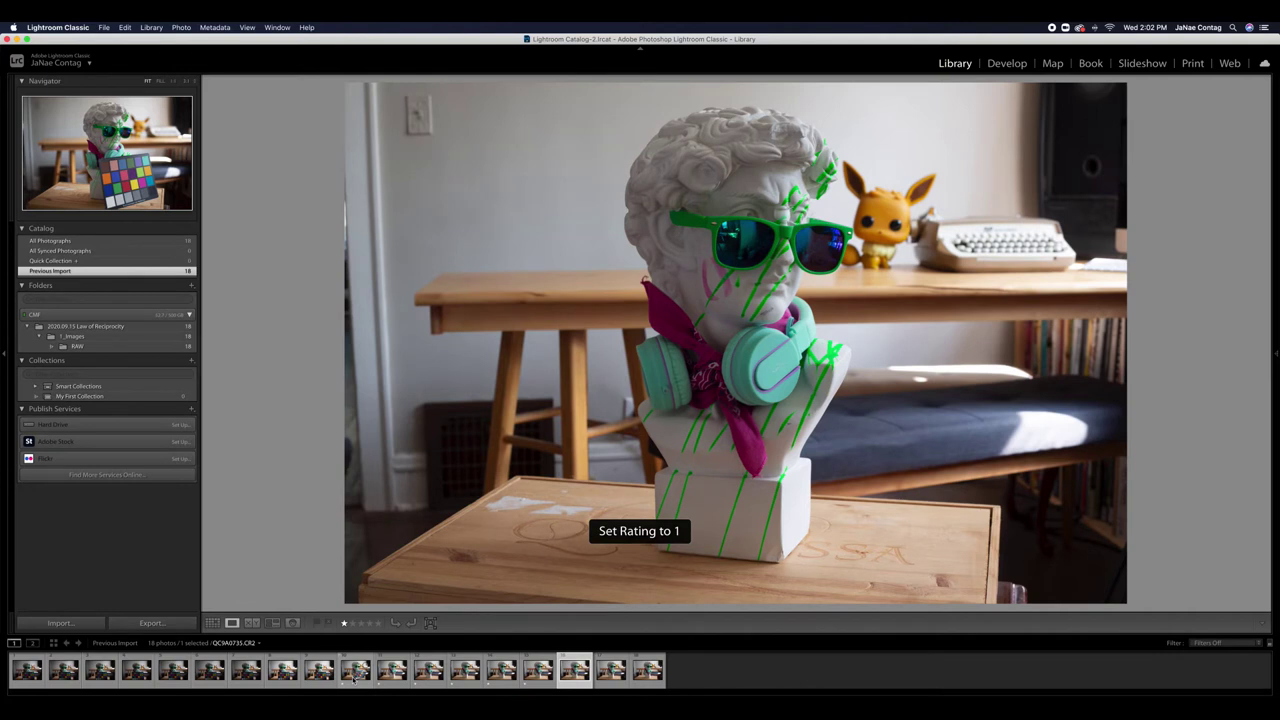
key(Right)
key(1)
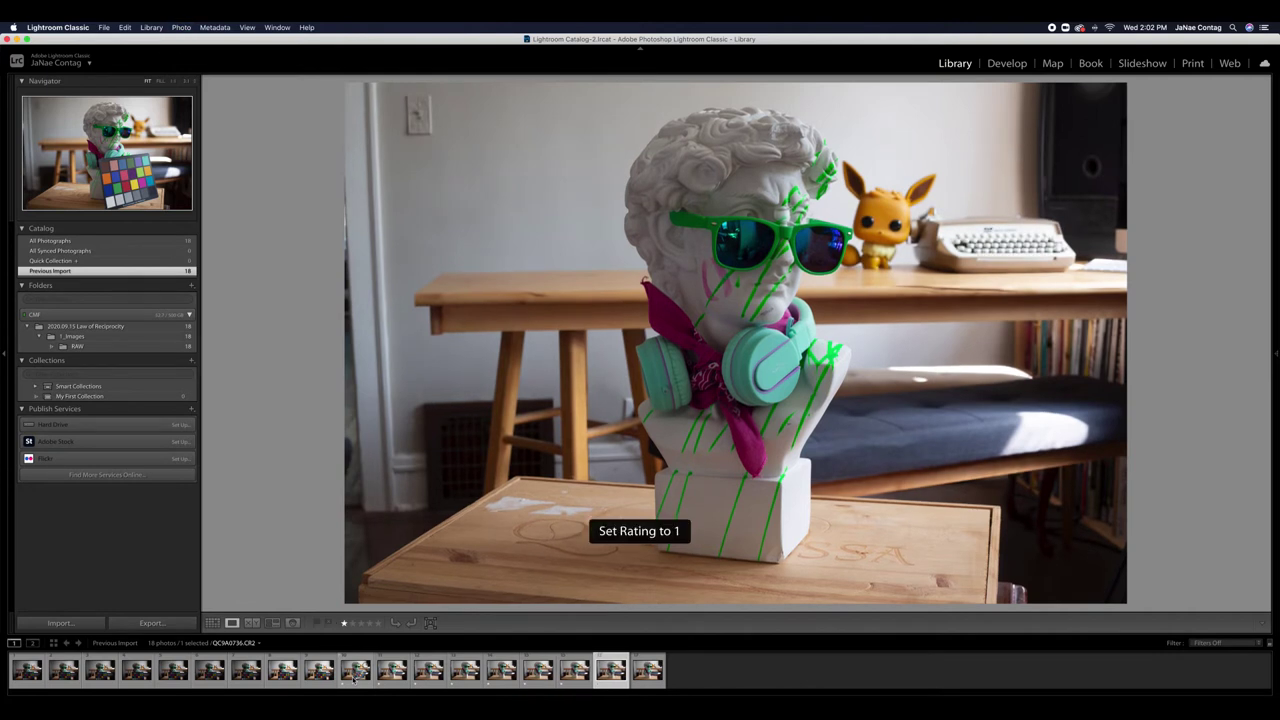
key(Right)
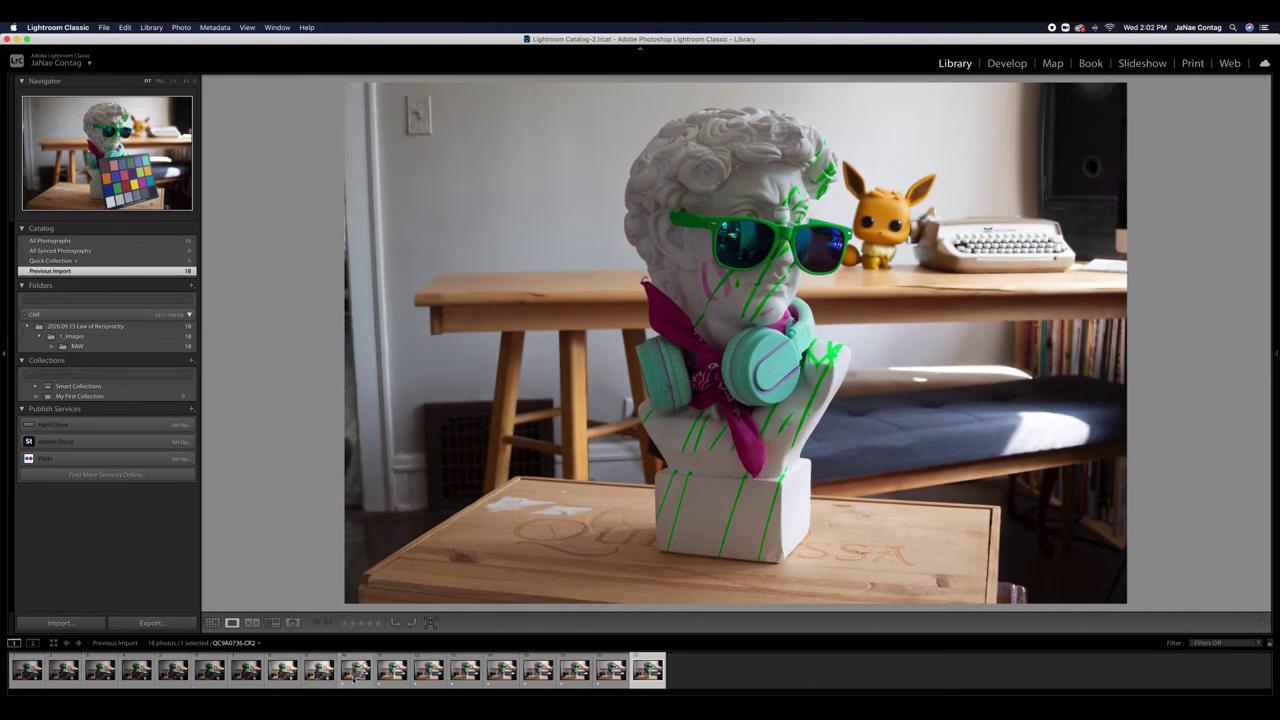
key(1)
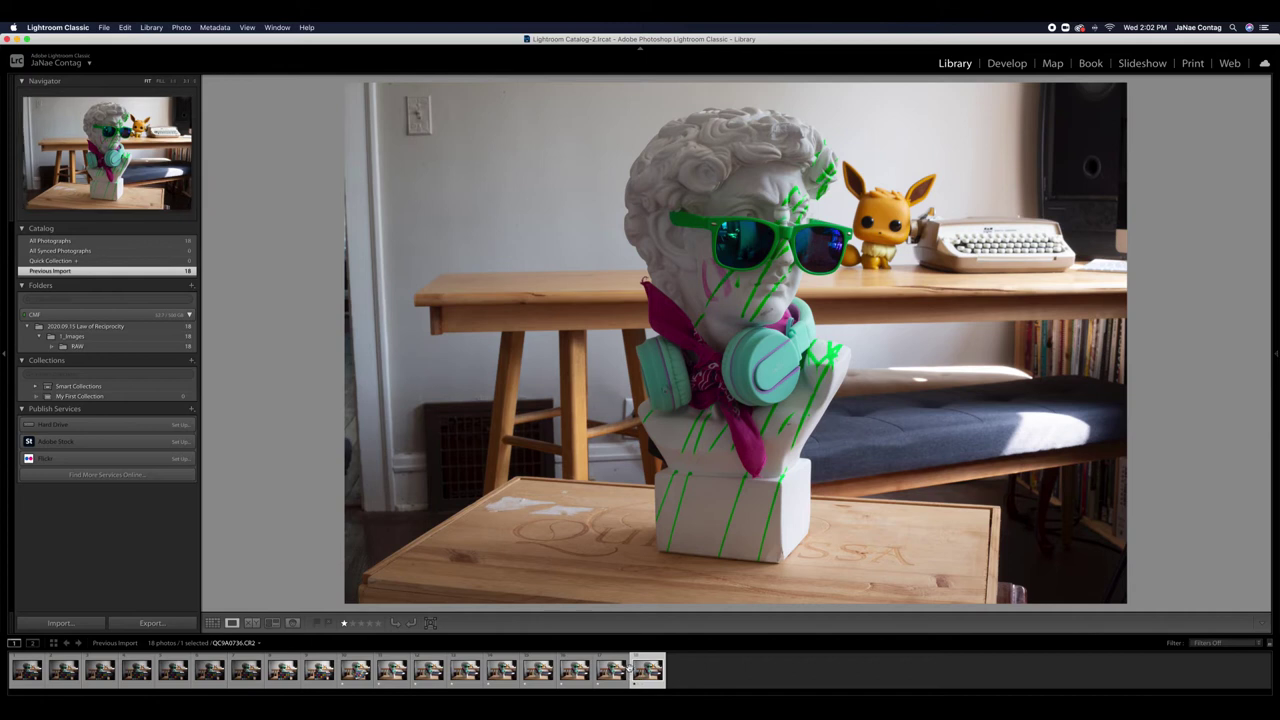
click(345, 624)
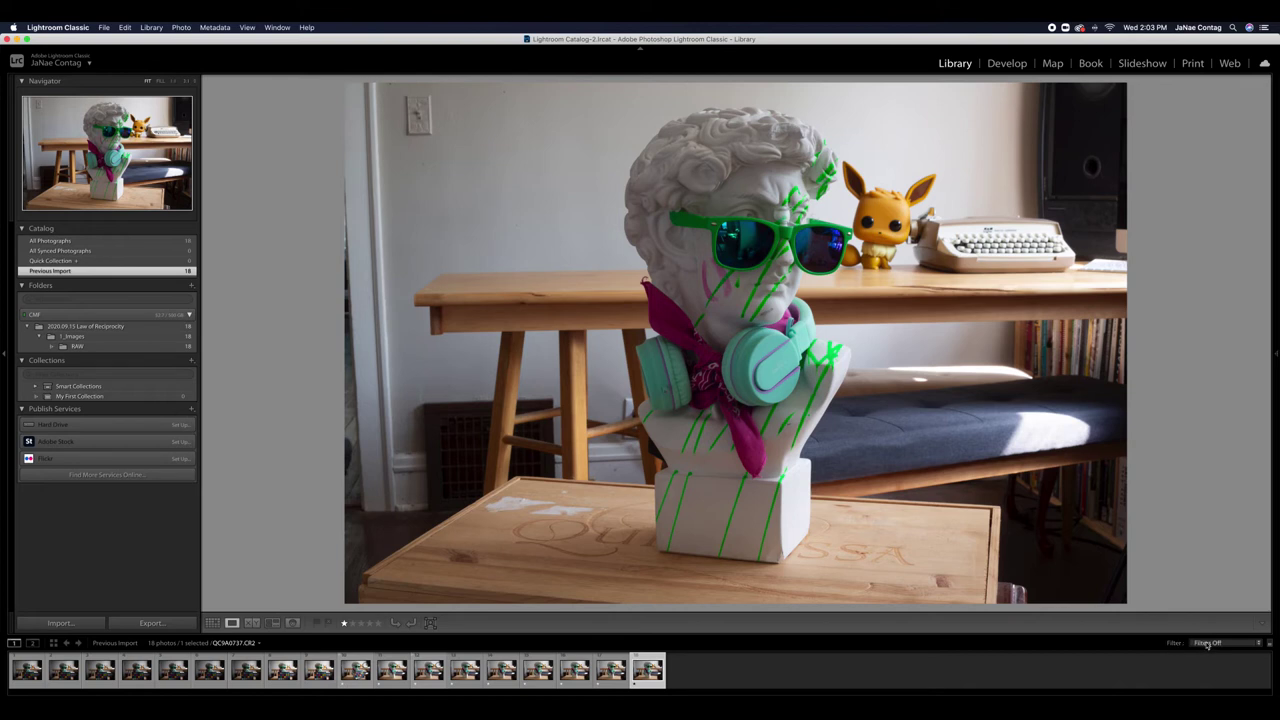
Step: Filter the filmstrip to One Star and Higher, leaving 9 photos, and open QC9A0729 in Develop
click(1207, 643)
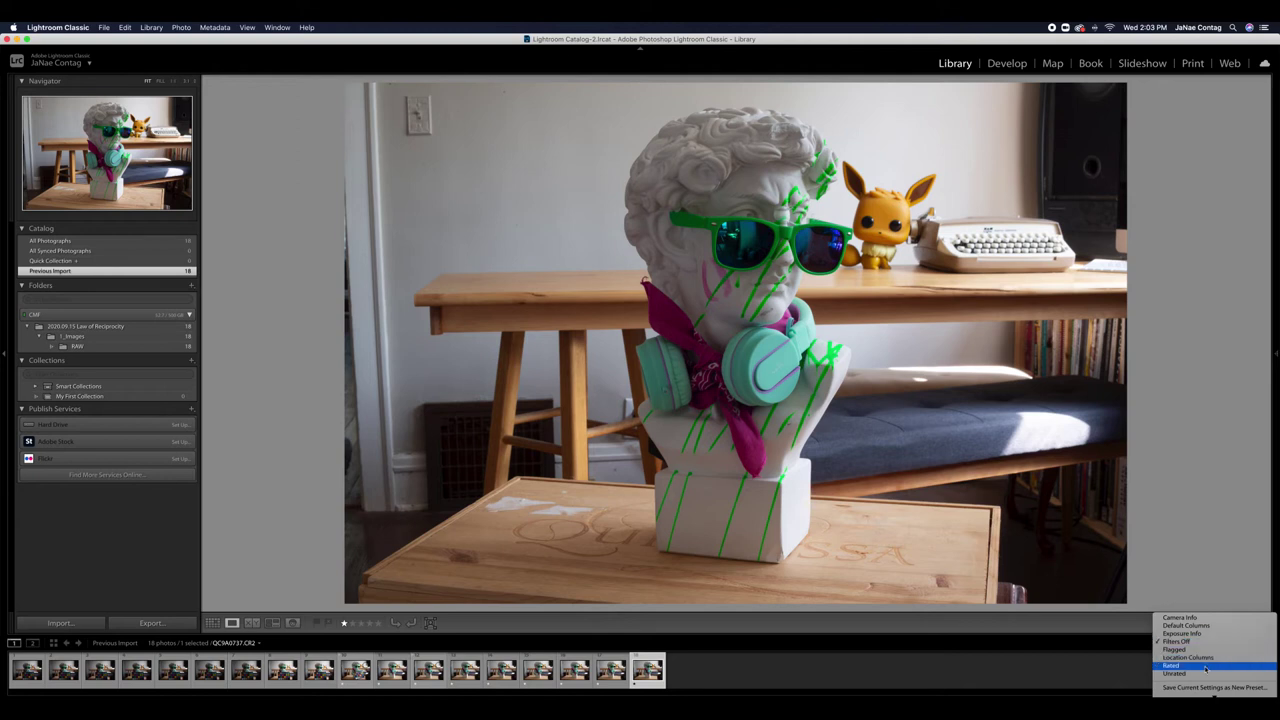
click(1205, 666)
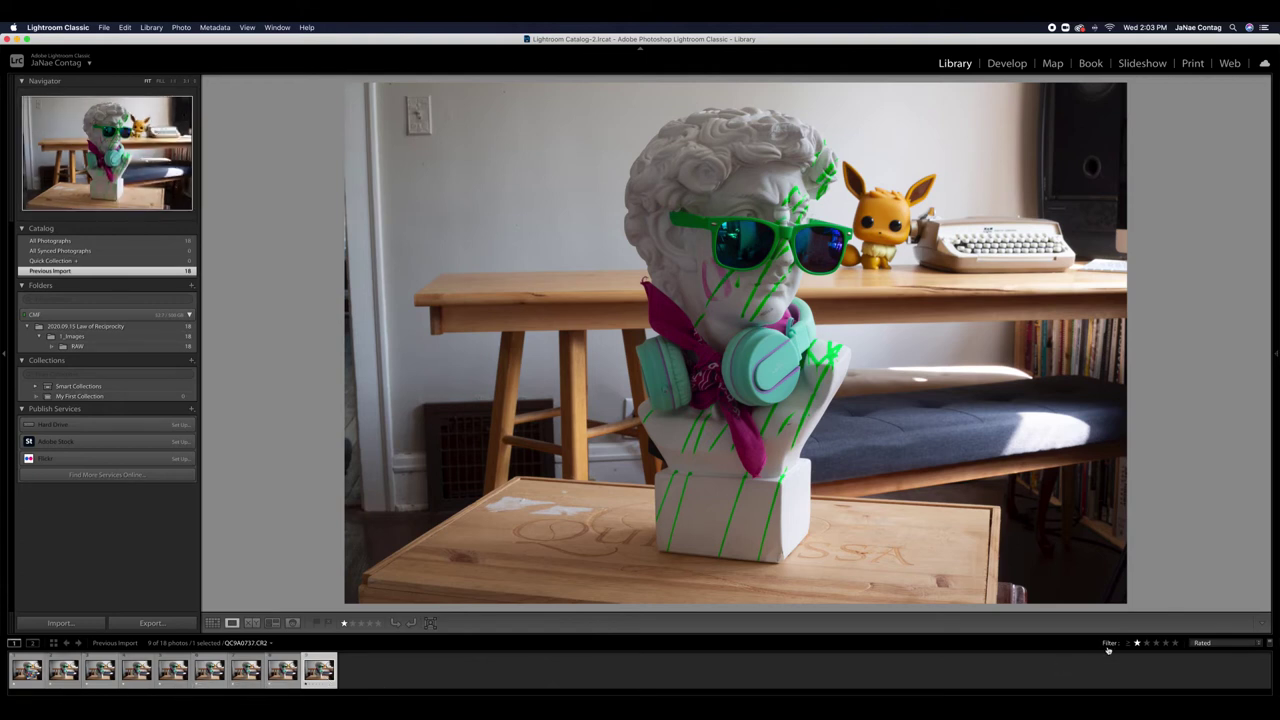
click(1147, 643)
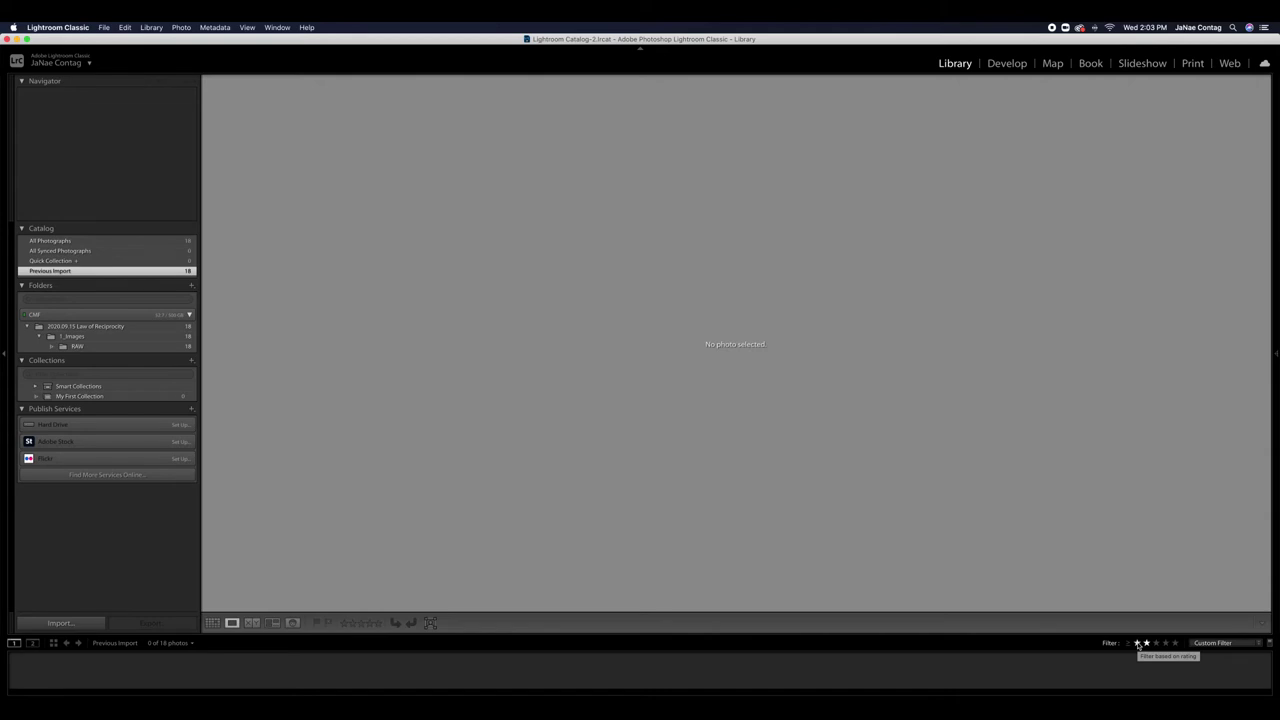
click(1137, 643)
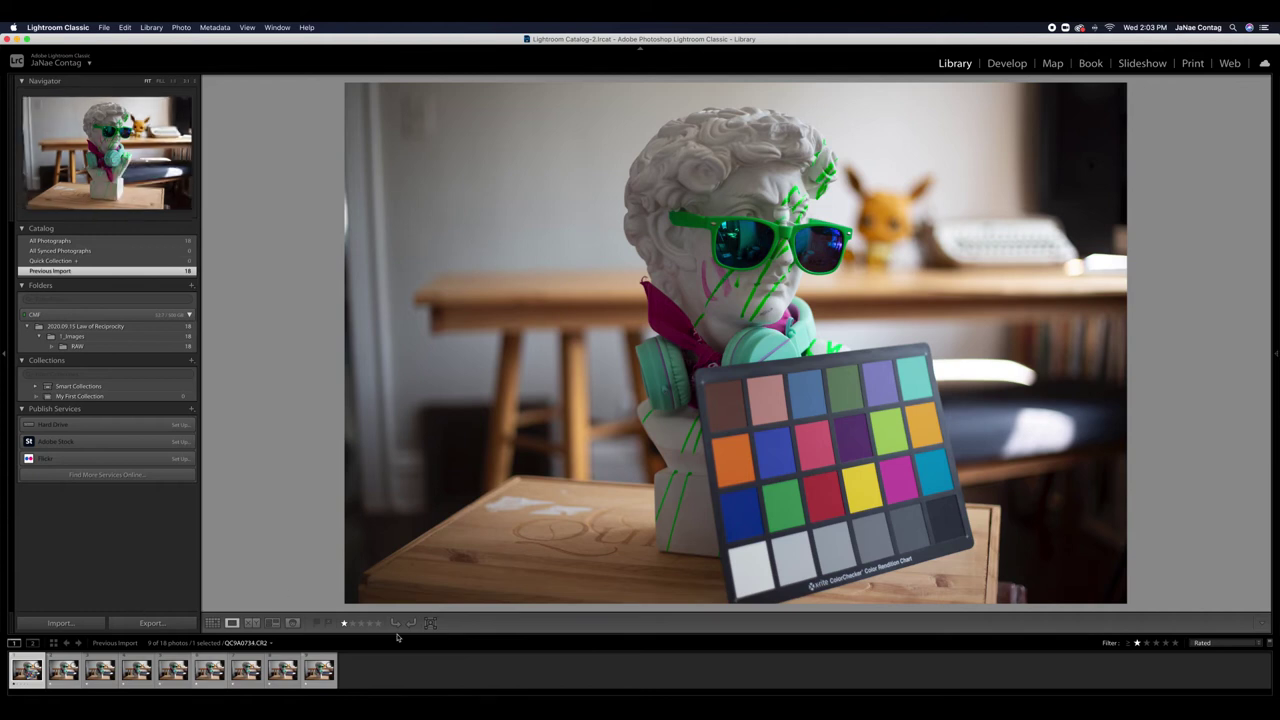
click(1008, 64)
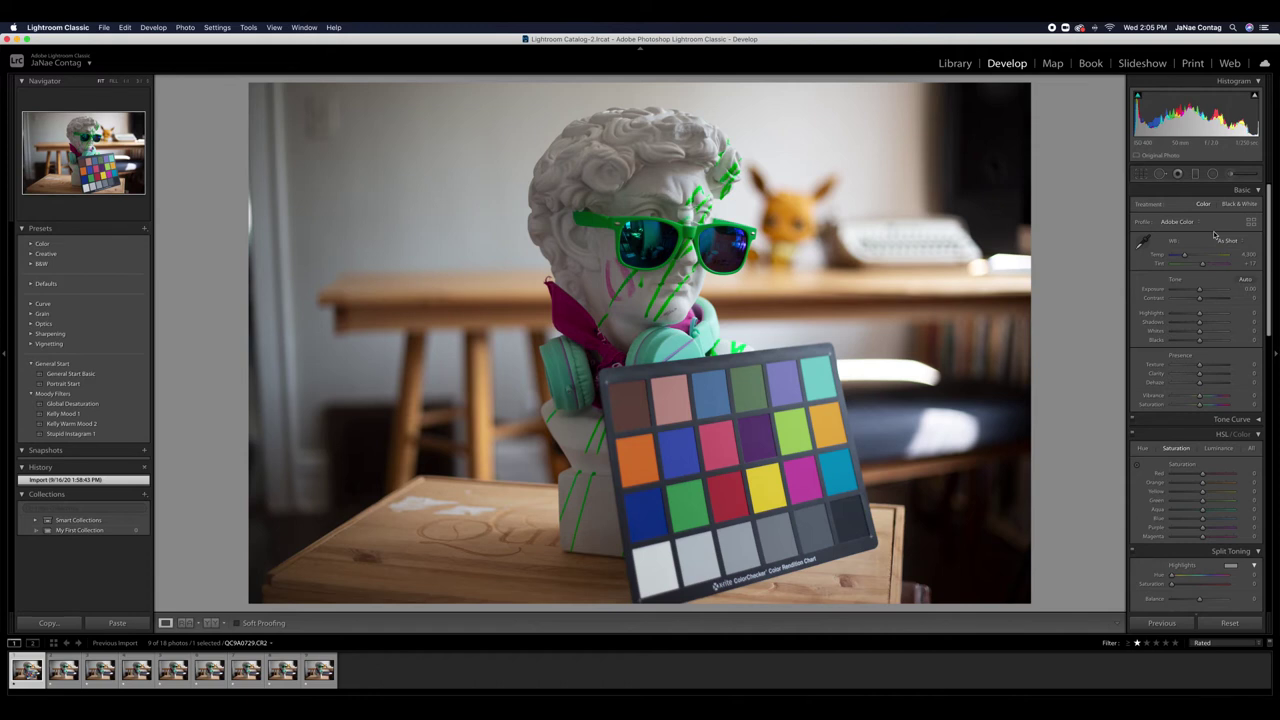
scroll(1224, 382, down, 5)
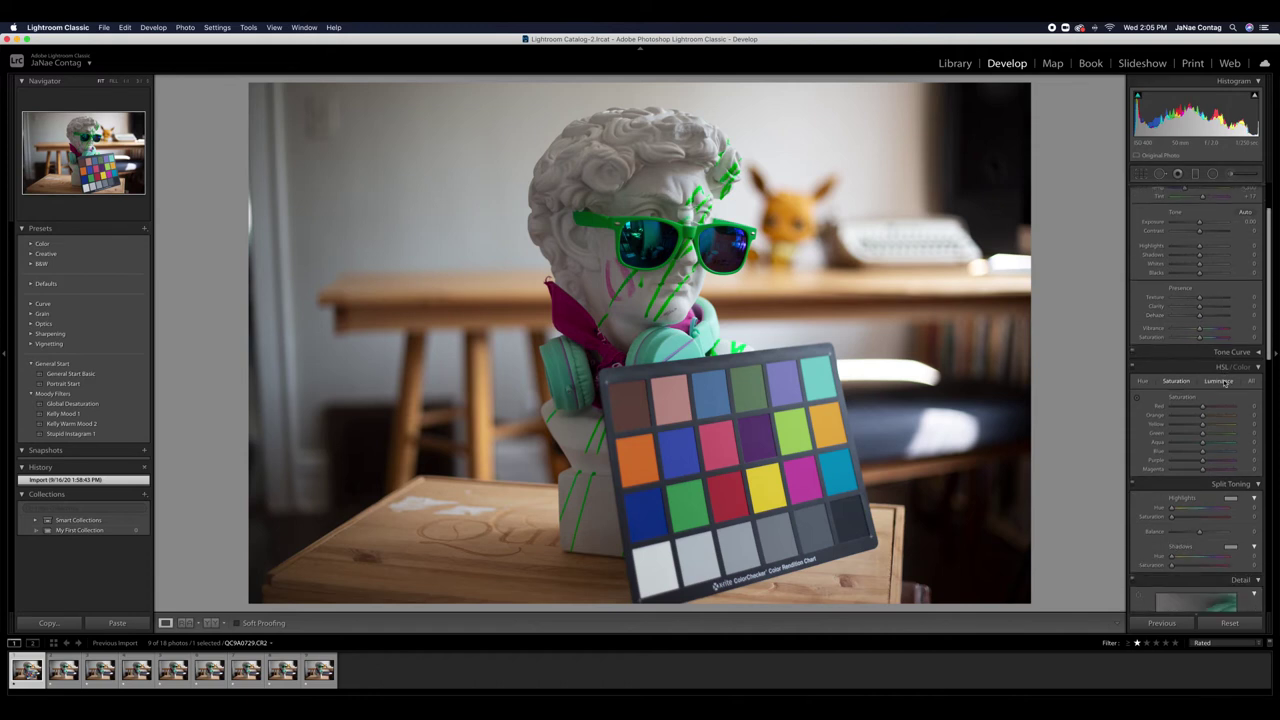
scroll(1224, 382, down, 12)
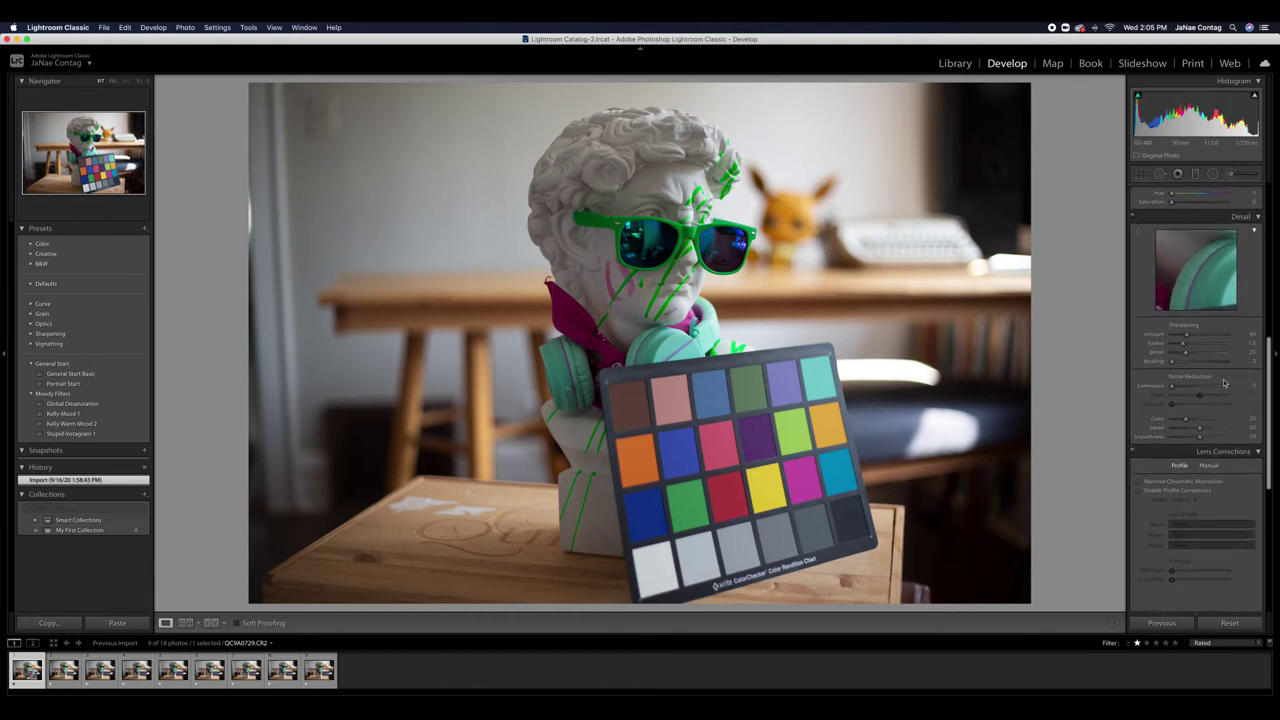
scroll(1224, 382, up, 15)
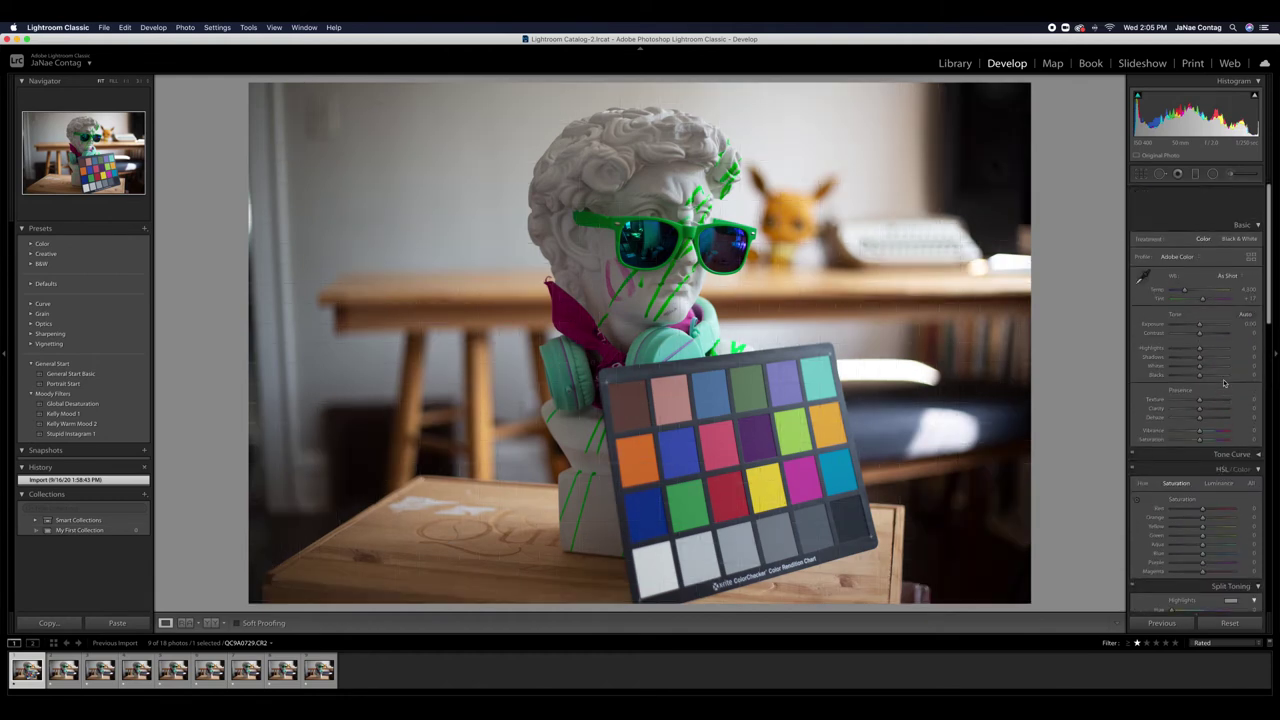
scroll(1224, 382, down, 1)
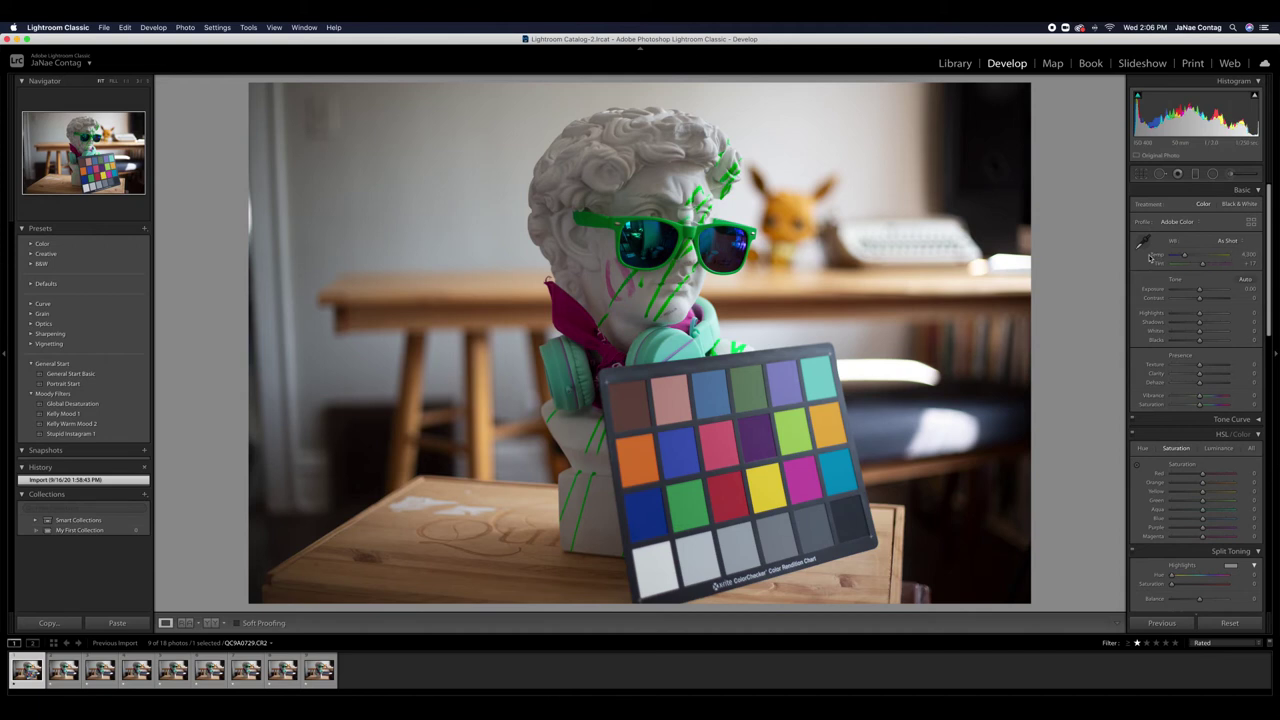
Step: Lower the temperature to 4,203 and pick up the White Balance Selector eyedropper
drag(1185, 258, 1184, 257)
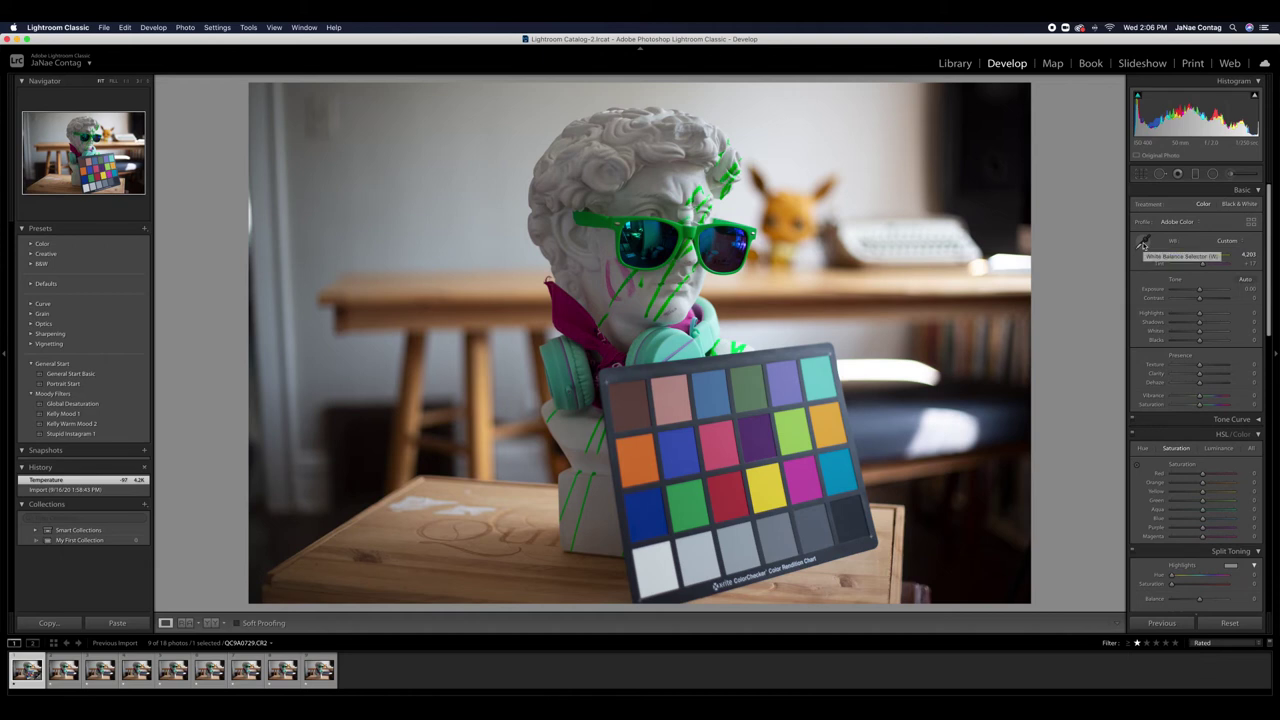
click(1143, 244)
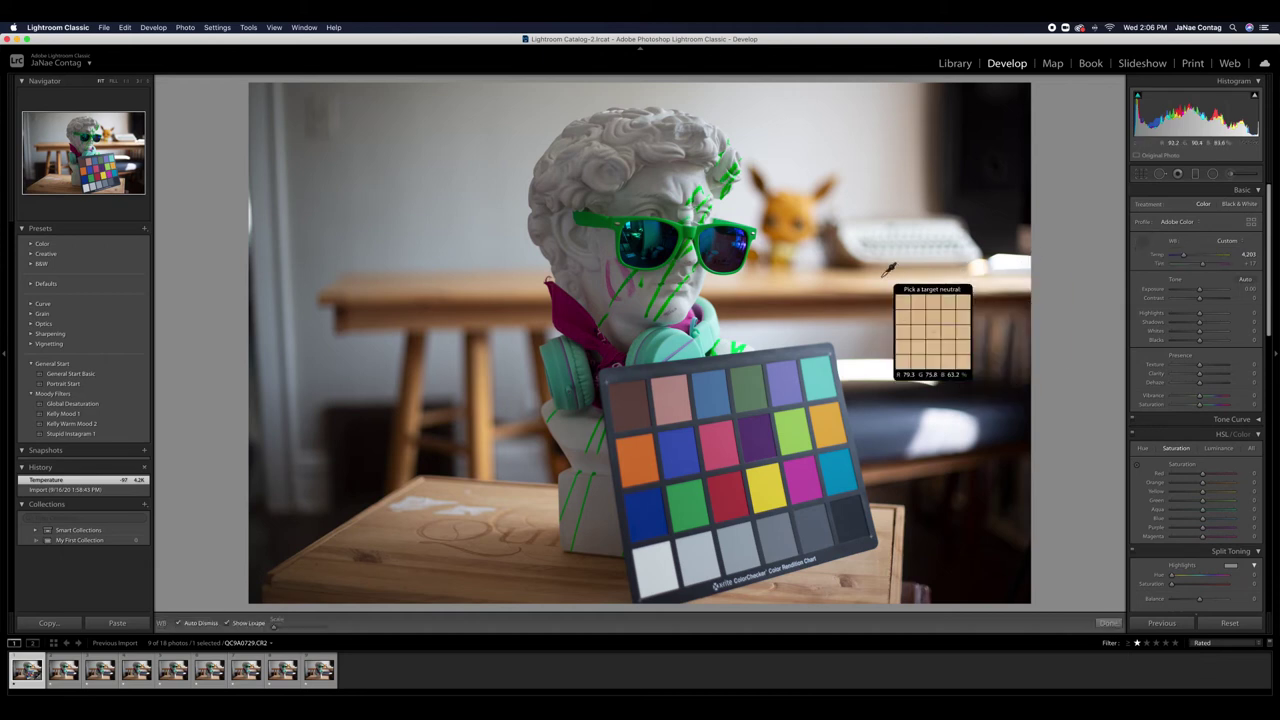
click(1143, 244)
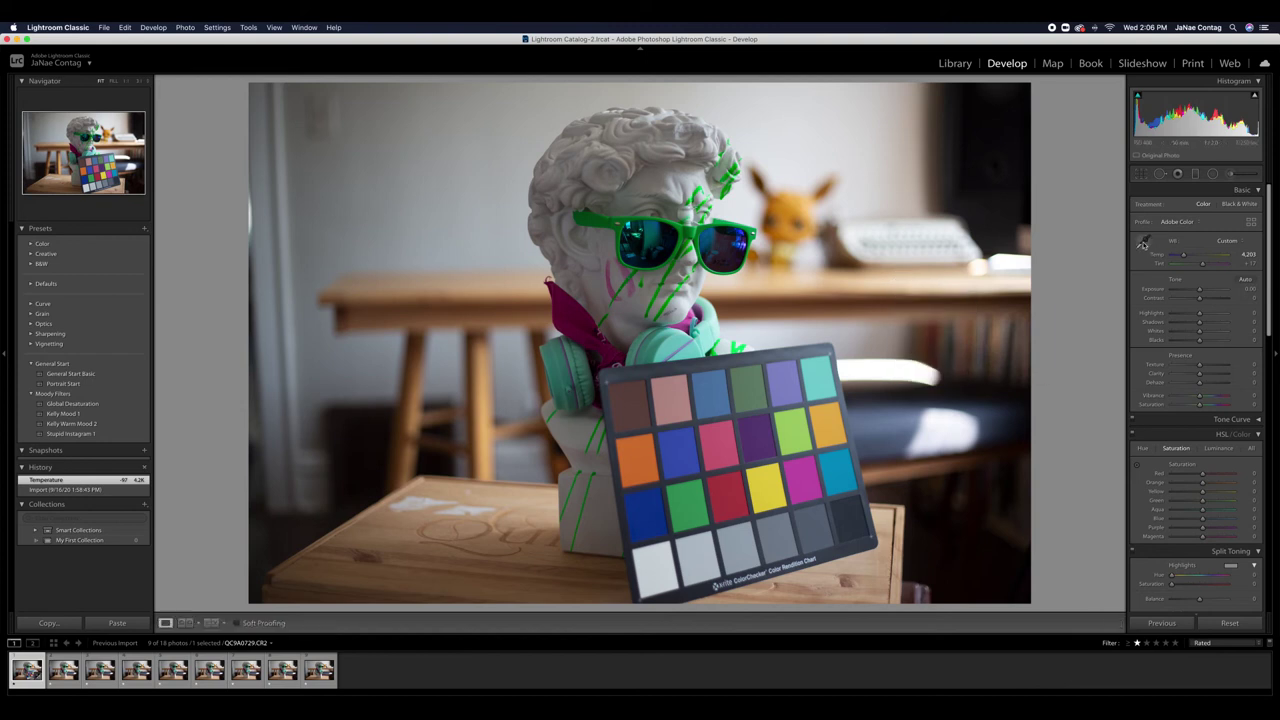
click(1143, 244)
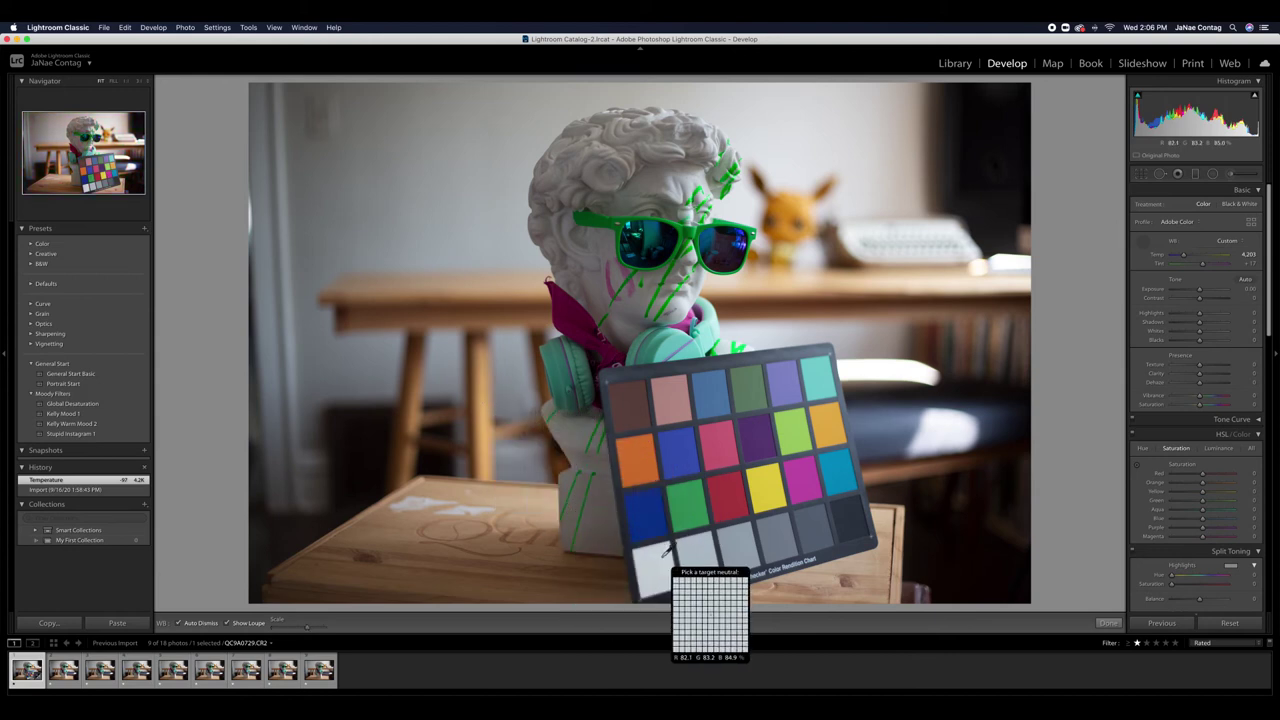
Step: Sample white balance from the chart's grey patch, then the bust's white plaster, and zoom onto the cheek
click(739, 544)
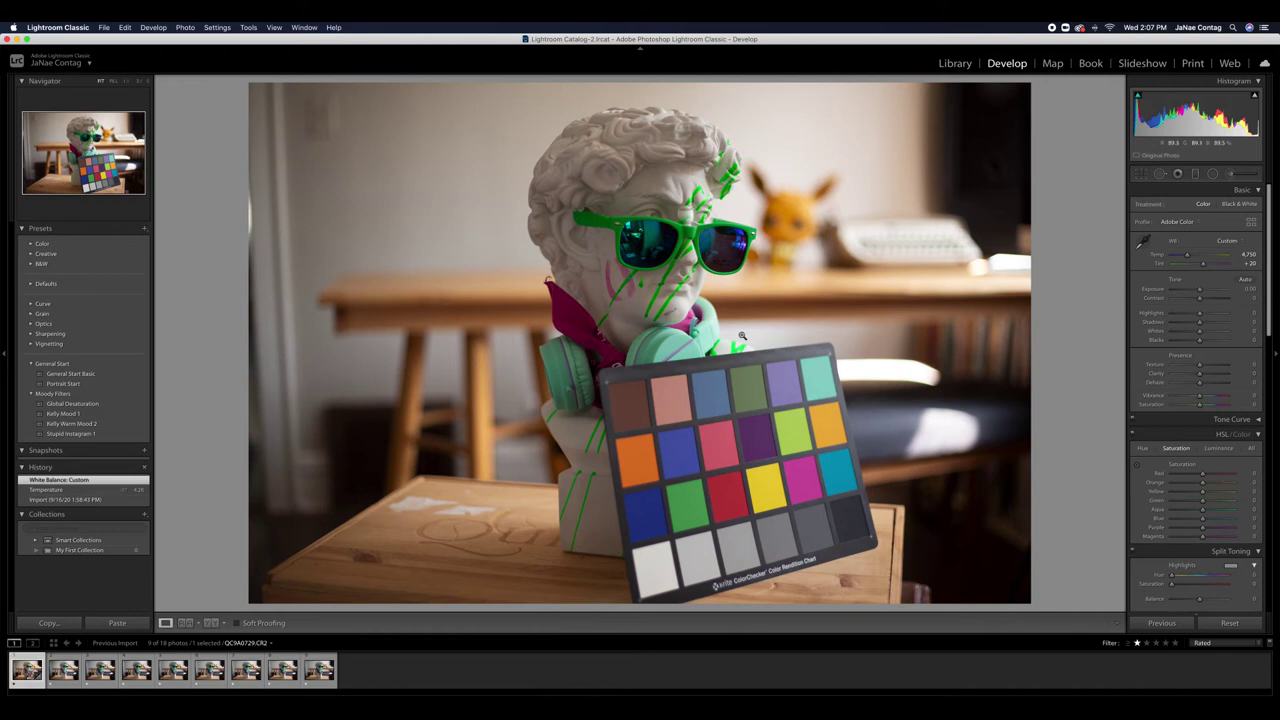
click(1144, 241)
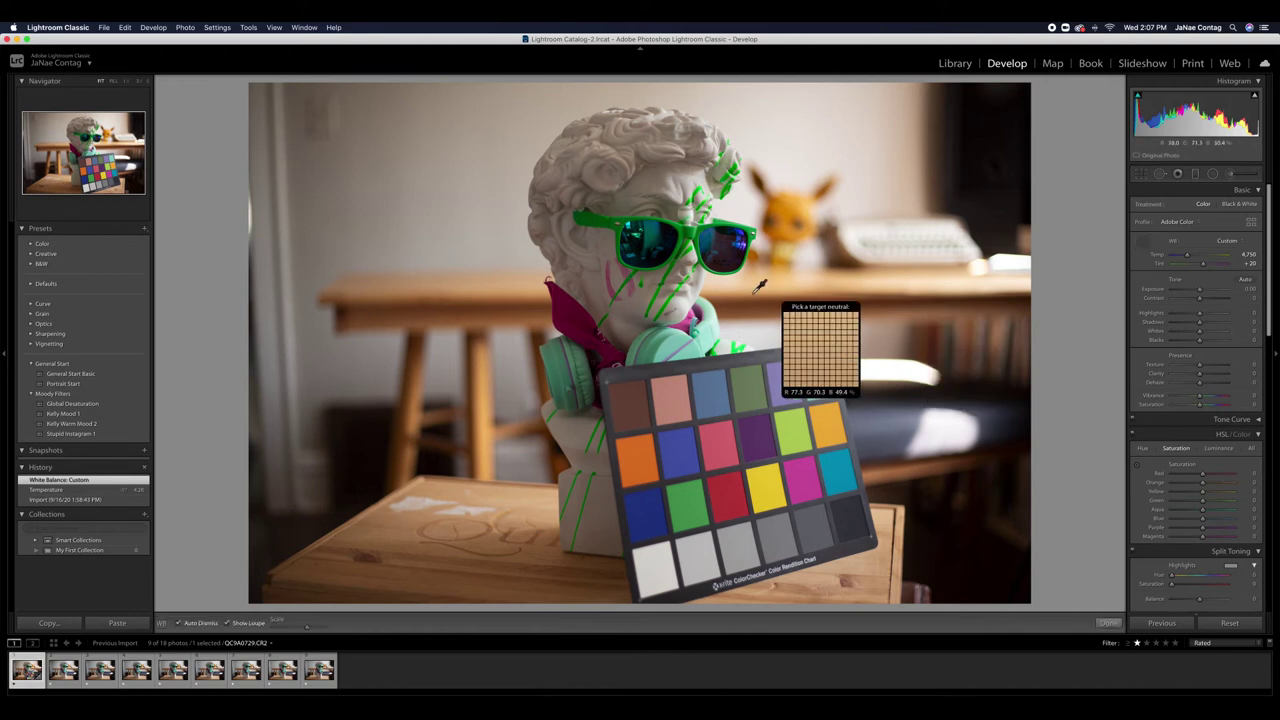
click(690, 182)
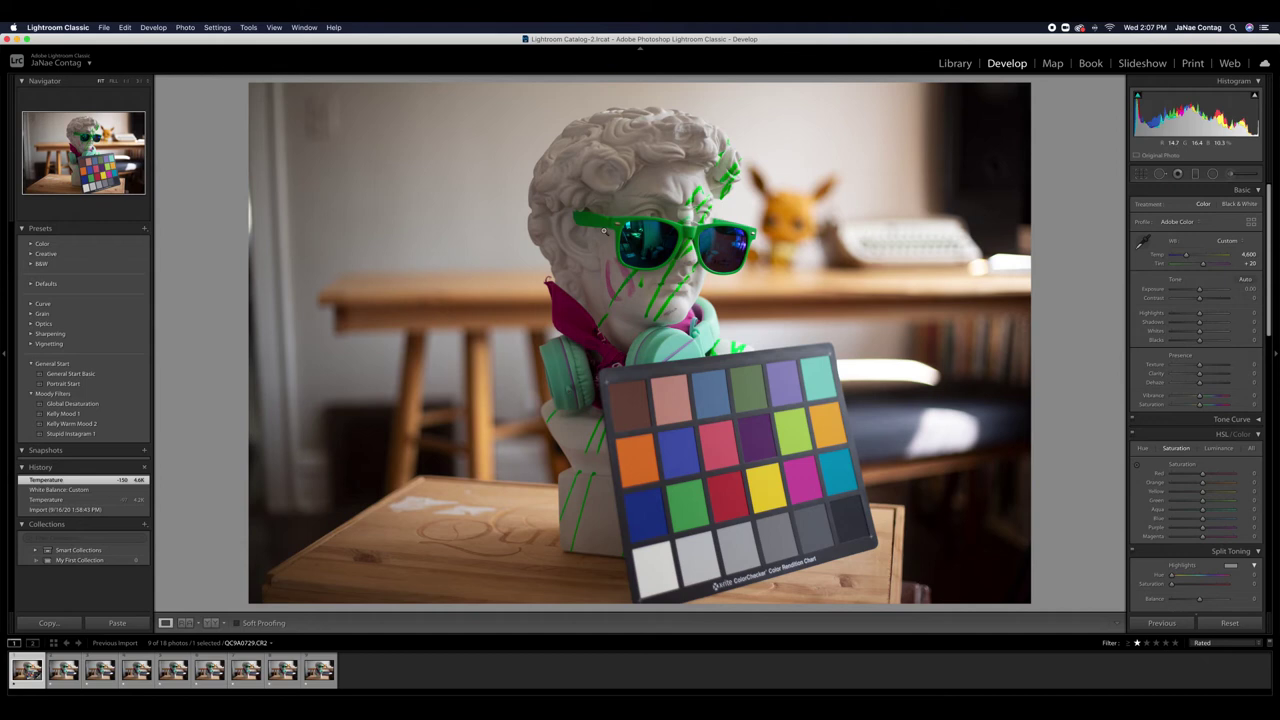
click(603, 231)
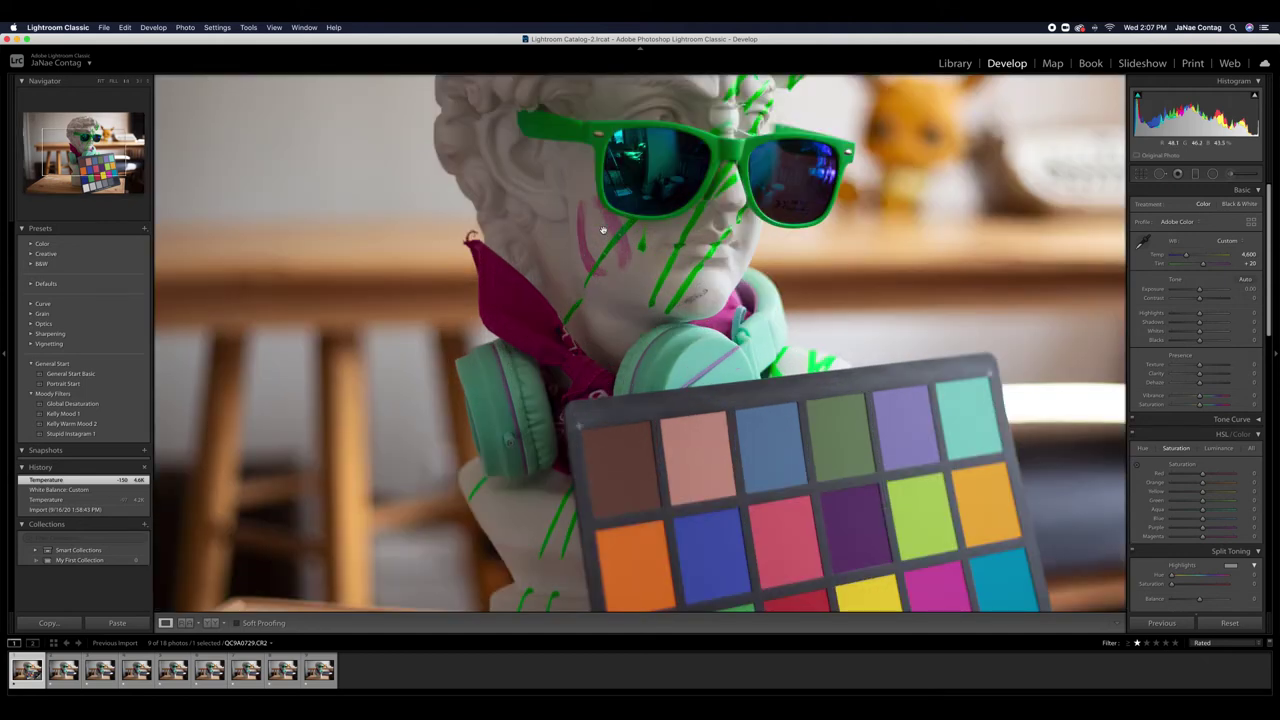
Step: Resample white balance from the chart's grey patch at full view, giving Temp 4,750 and Tint +18
drag(806, 508, 696, 218)
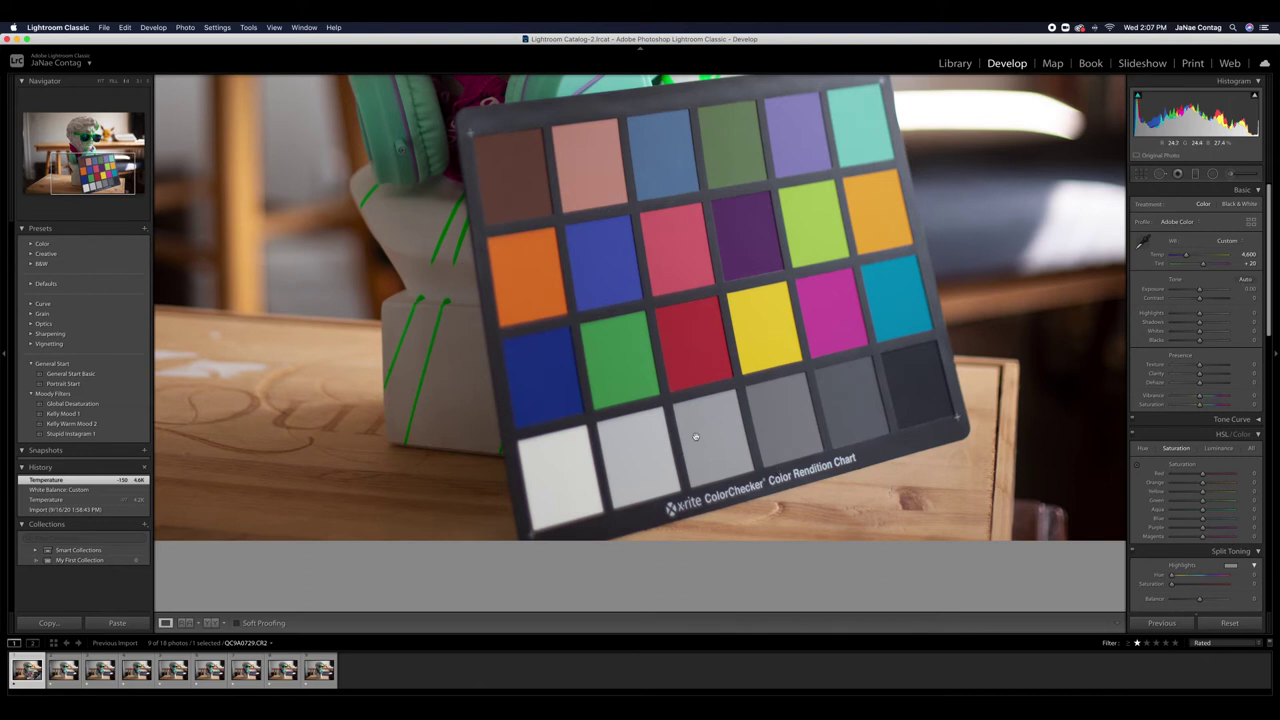
click(796, 318)
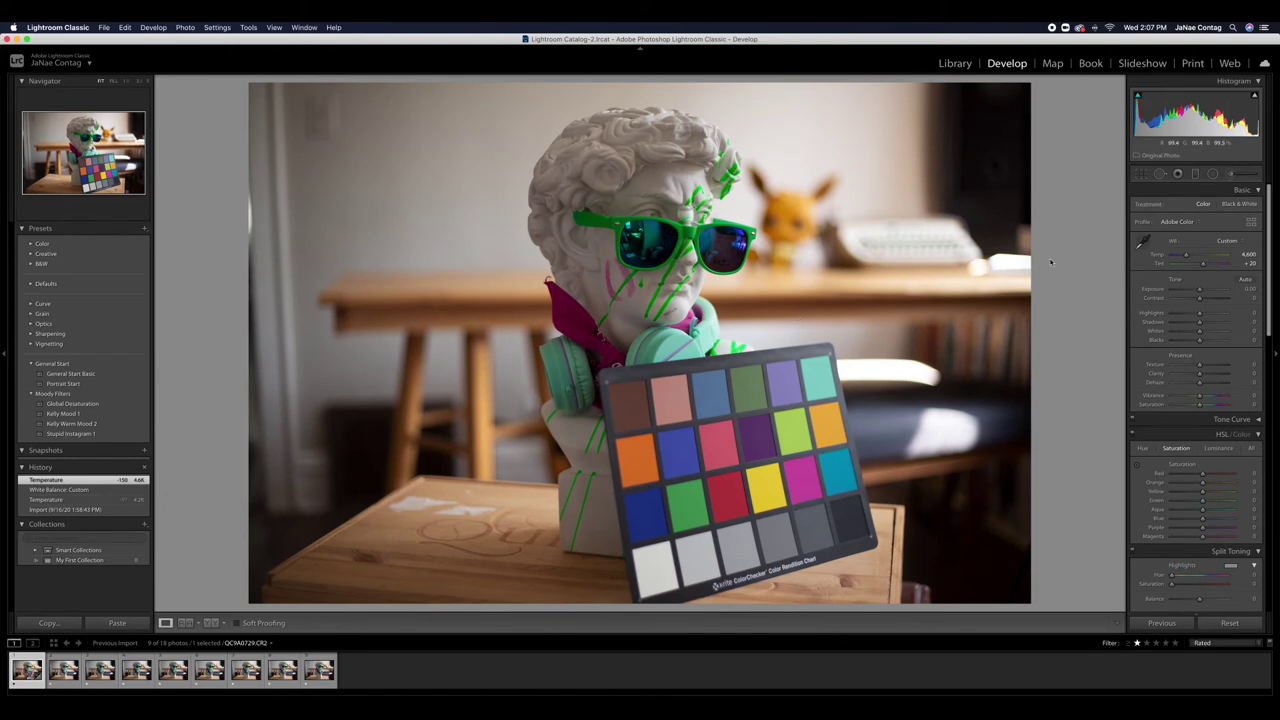
click(1142, 241)
click(733, 549)
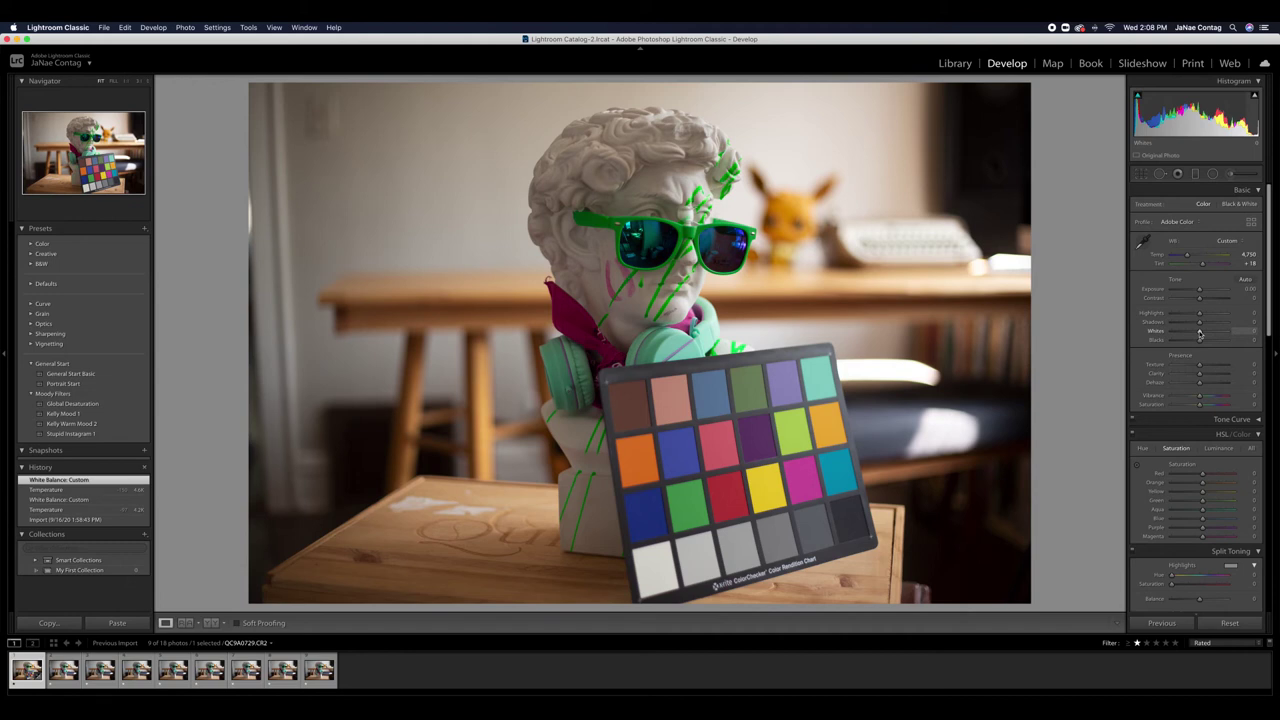
key(alt)
Step: Adjust Whites while watching the Alt clipping preview, settling them at -26
mouse_move(1200, 335)
mouse_down()
mouse_move(1189, 334)
mouse_move(1212, 335)
mouse_up()
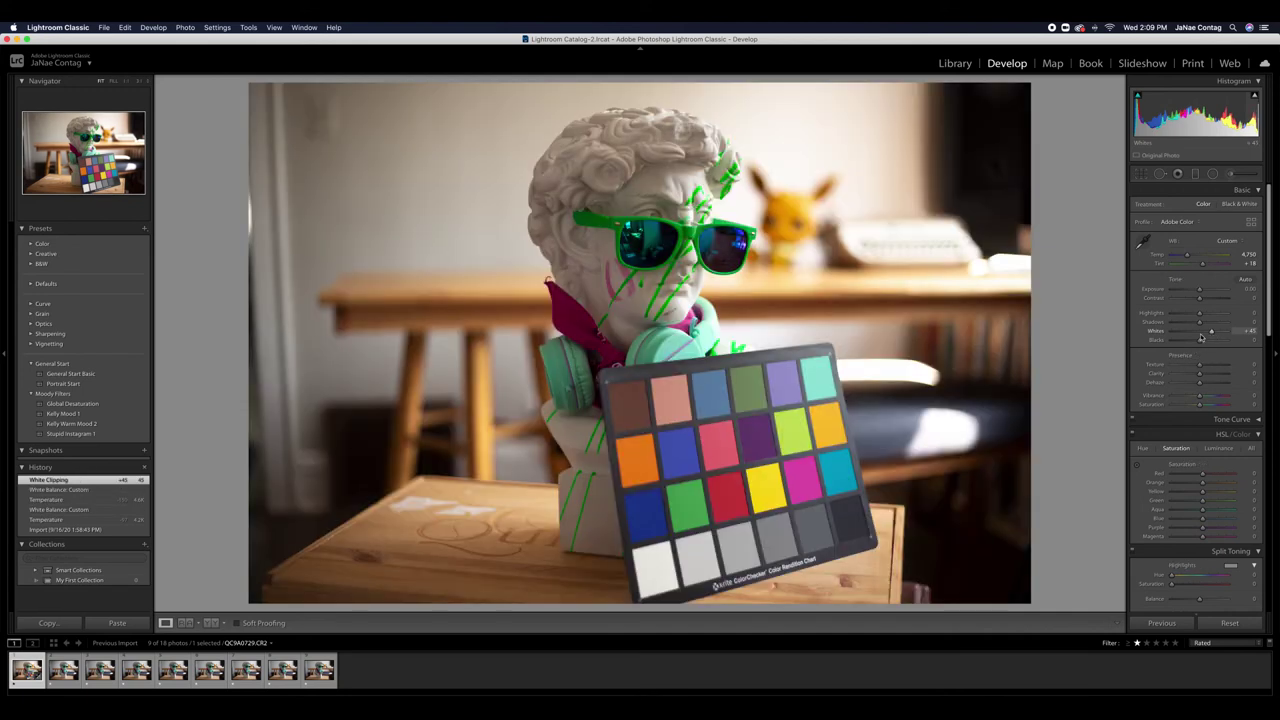
key(alt)
drag(1212, 333, 1210, 334)
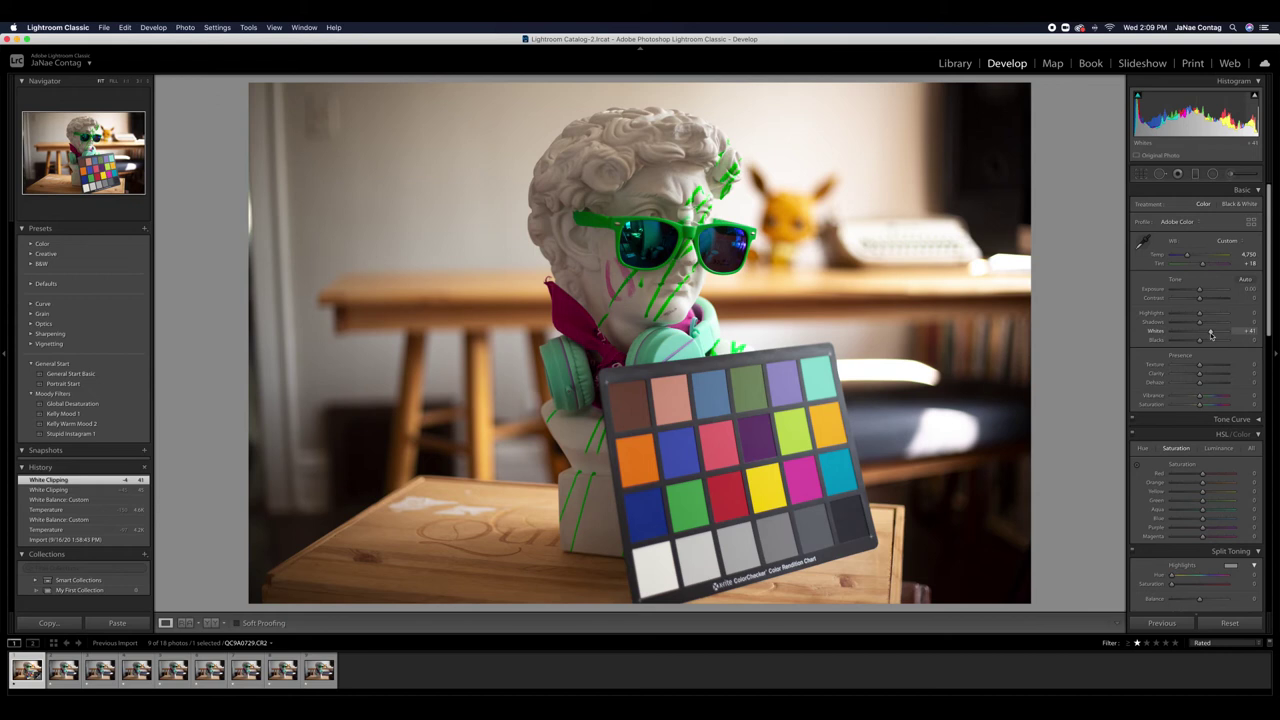
drag(1211, 334, 1193, 339)
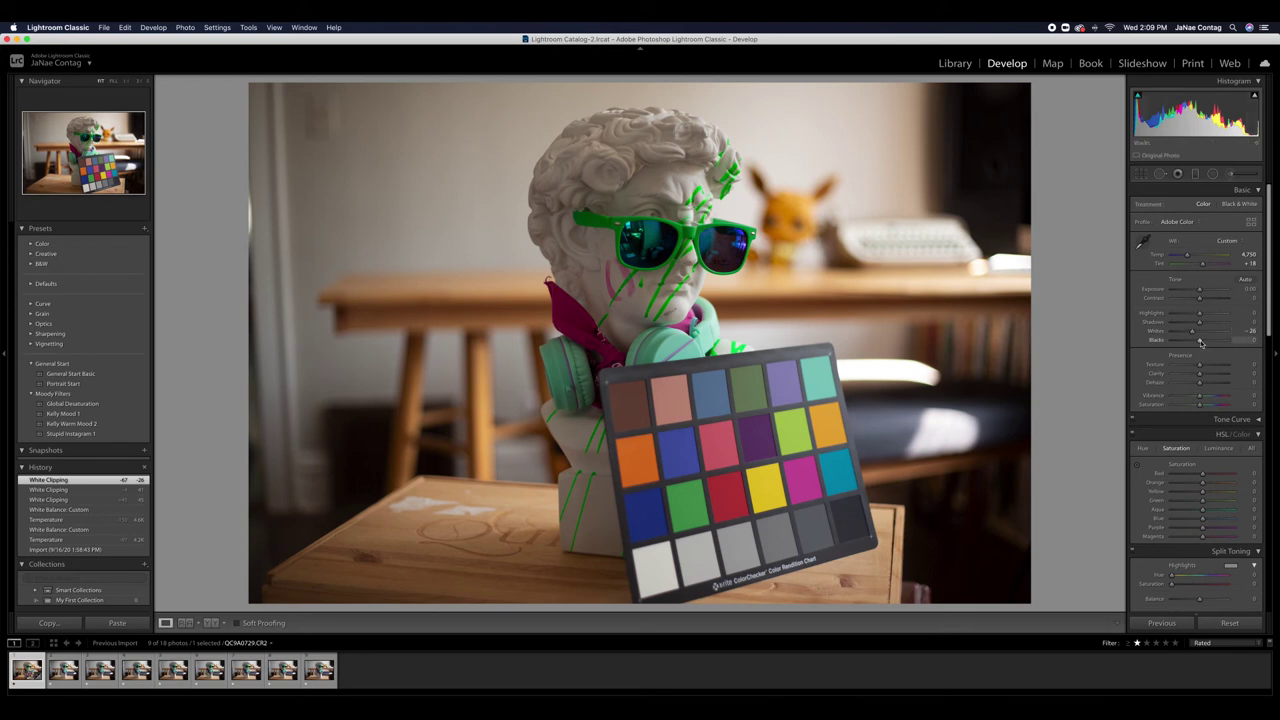
key(alt)
Step: Check shadow clipping on the Blacks slider, set it to +23, then view the before version
mouse_move(1200, 342)
mouse_down()
mouse_move(1178, 342)
mouse_move(1228, 341)
mouse_move(1178, 342)
mouse_up()
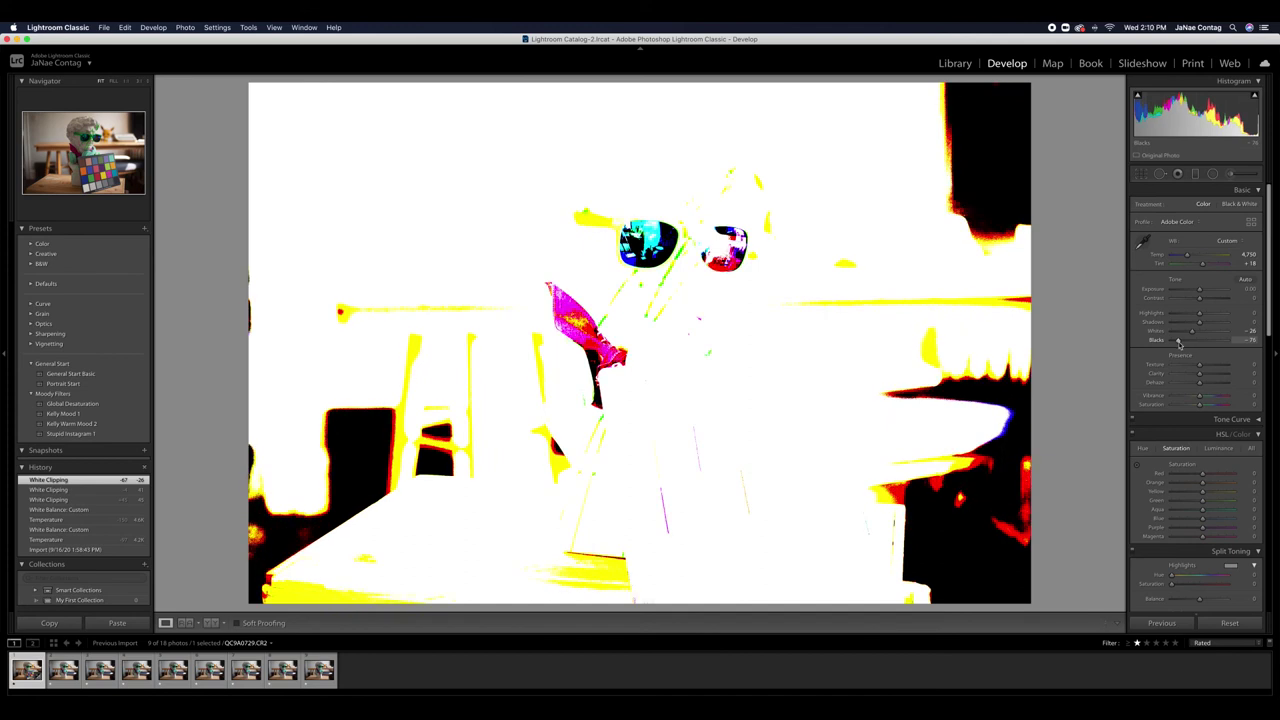
drag(1178, 342, 1197, 342)
drag(1198, 342, 1206, 342)
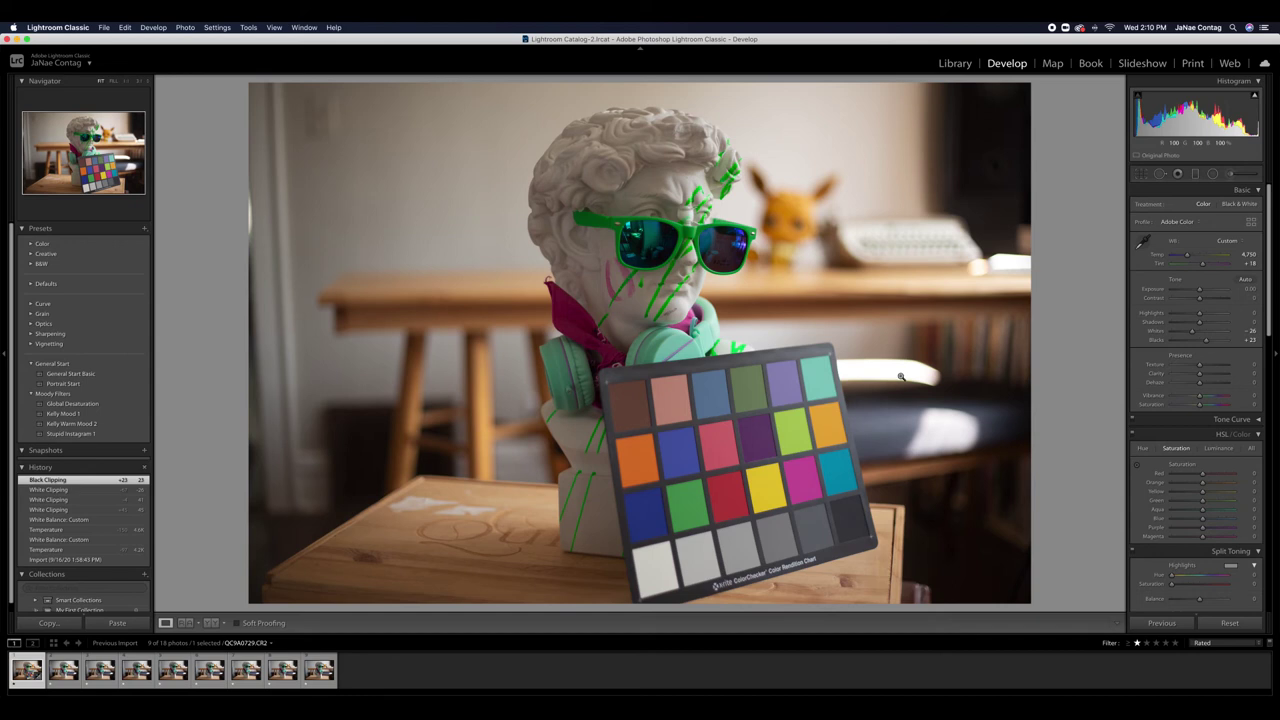
key(backslash)
key(backslash)
key(backslash)
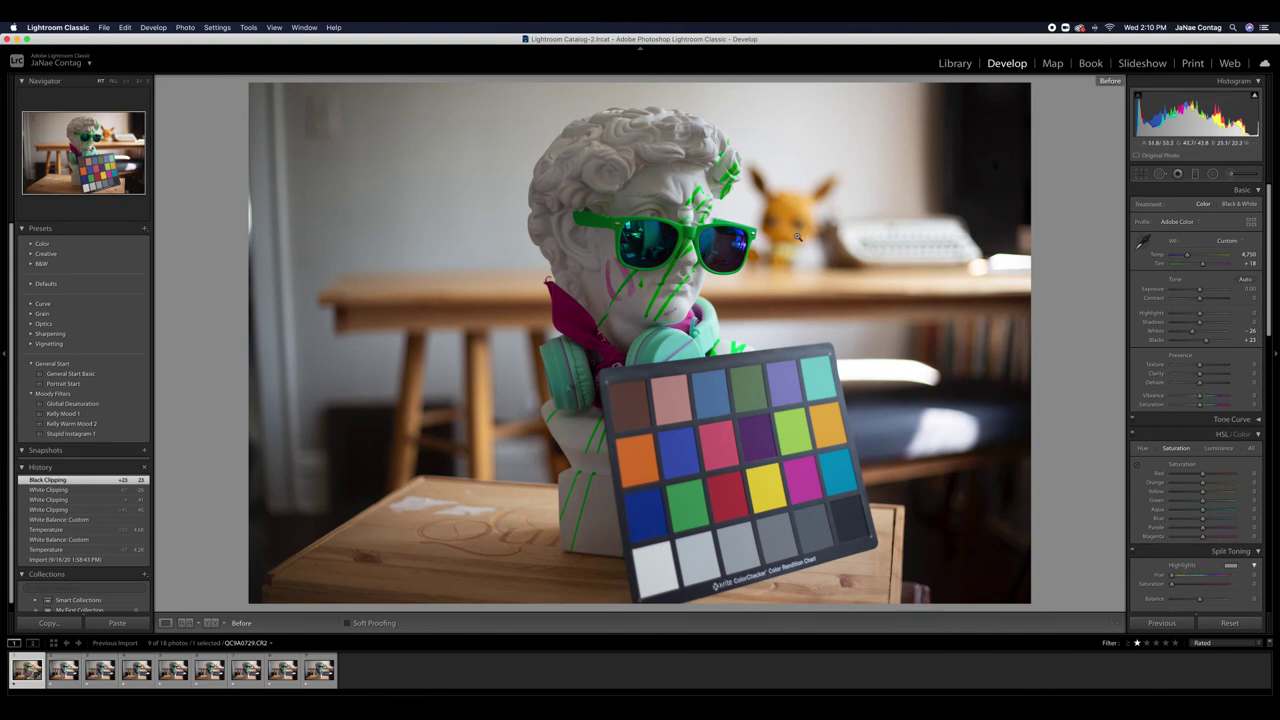
key(backslash)
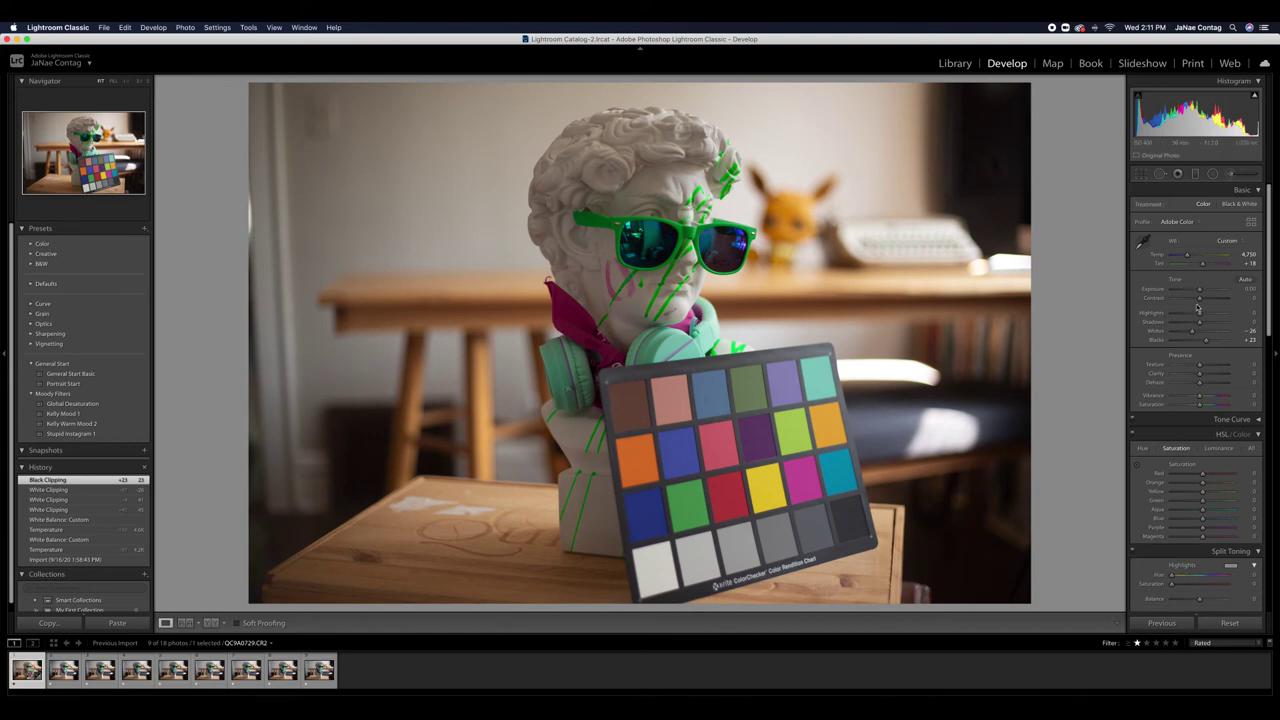
drag(1202, 293, 1202, 293)
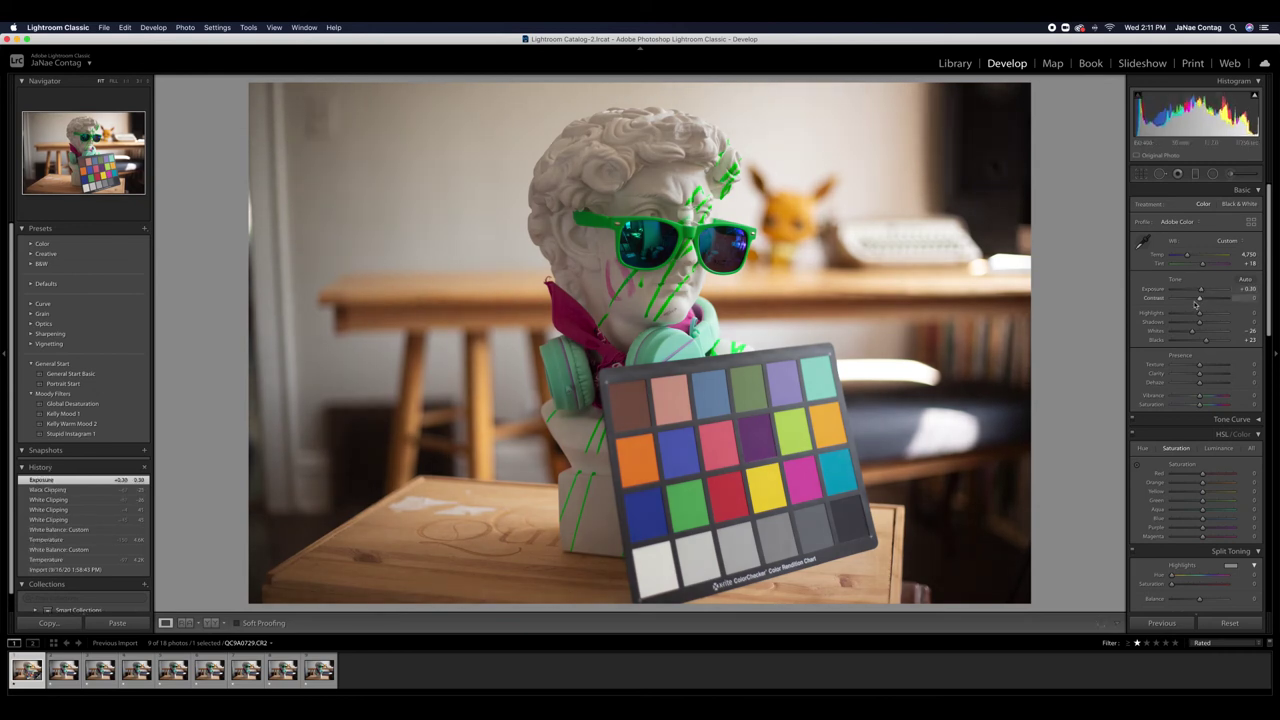
Step: Raise Contrast to +20 in the Basic panel
click(1250, 298)
mouse_move(1202, 309)
mouse_down()
mouse_move(1220, 300)
mouse_move(1170, 302)
mouse_move(1209, 301)
mouse_up()
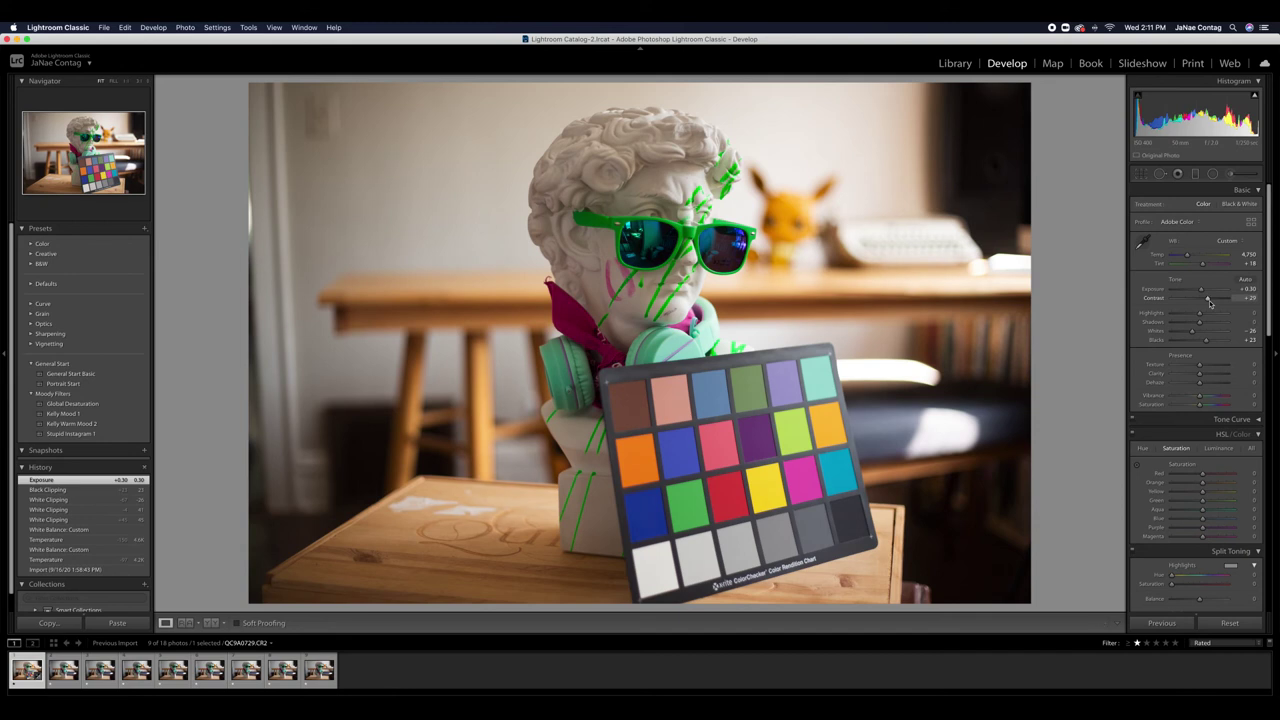
mouse_move(1209, 301)
mouse_down()
mouse_move(1242, 302)
mouse_move(1211, 306)
mouse_up()
drag(1211, 306, 1207, 307)
Step: Zoom in on the bust to inspect it, return to fit, and start lowering Highlights
click(702, 238)
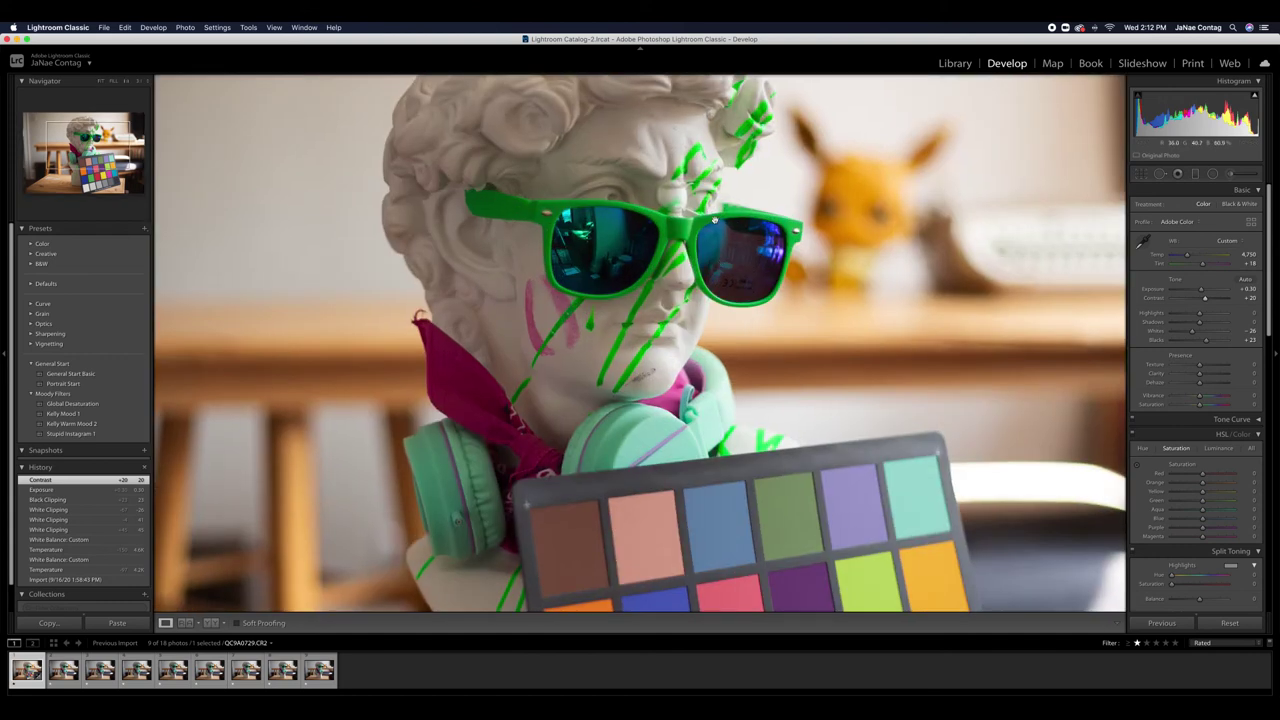
click(731, 245)
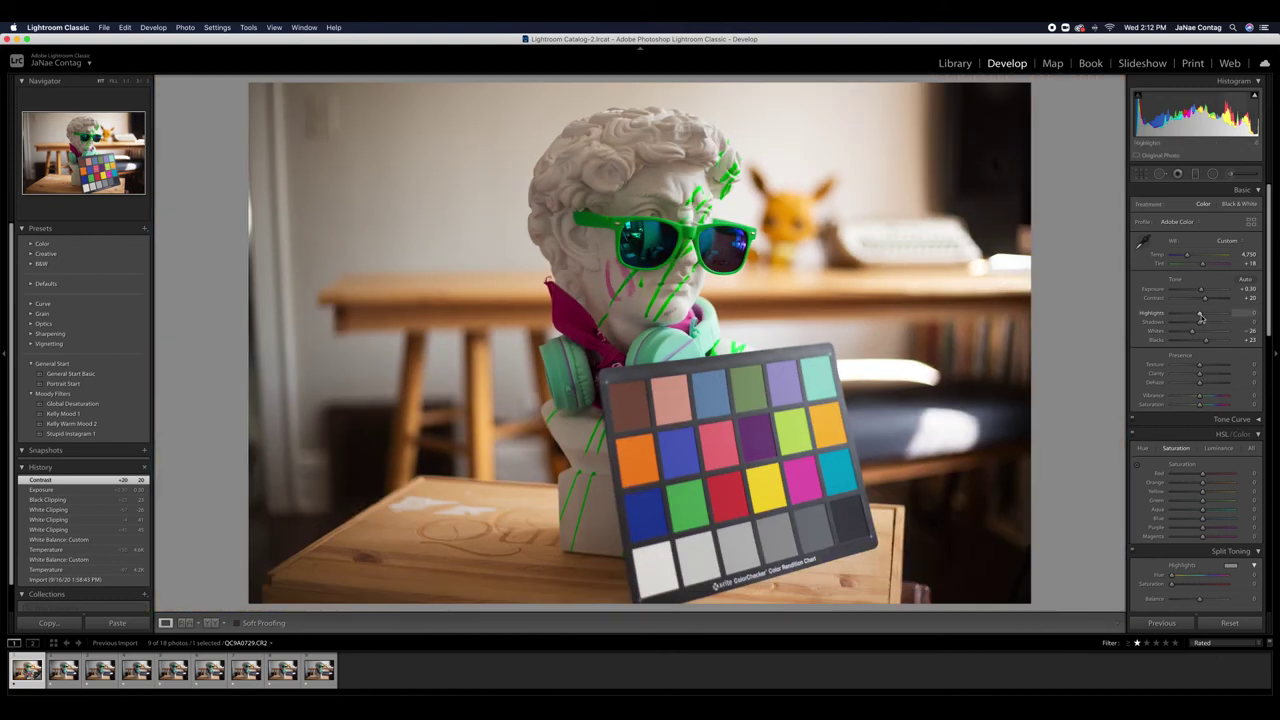
mouse_move(1201, 318)
mouse_down()
mouse_move(1219, 316)
mouse_move(1190, 318)
mouse_up()
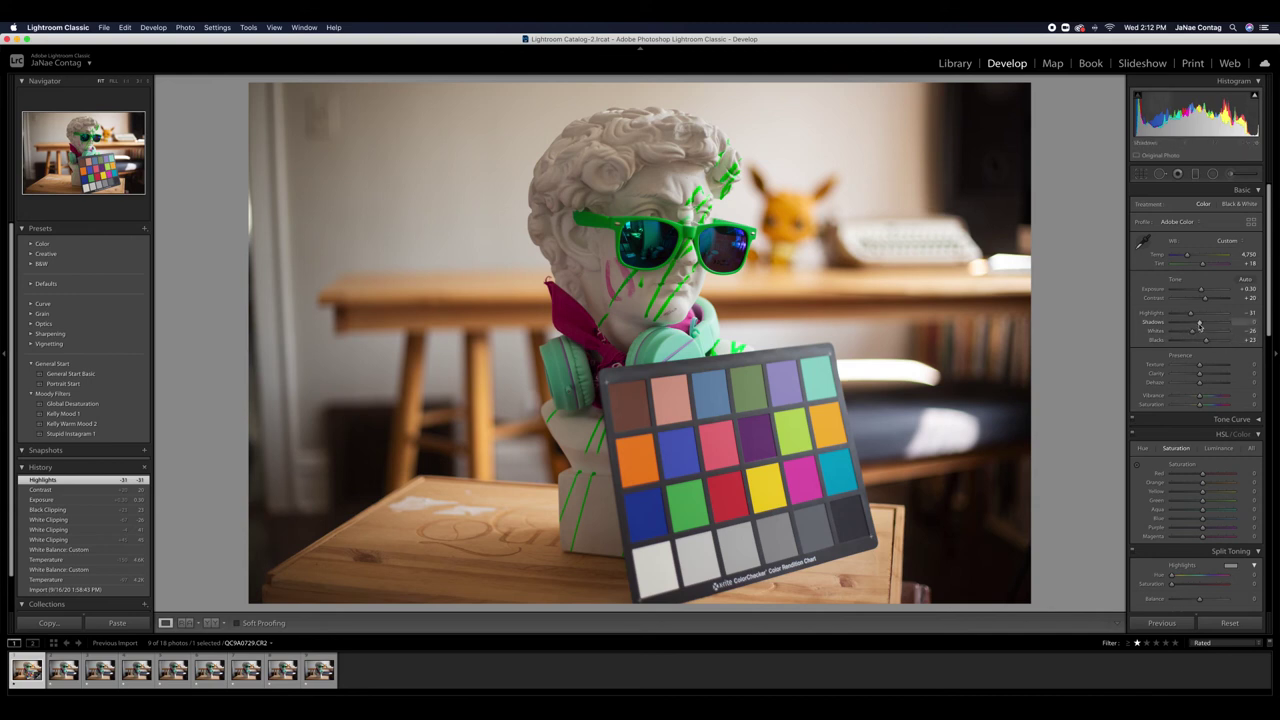
Step: Lift Shadows to +41 and compare against the before version
drag(1199, 324, 1210, 324)
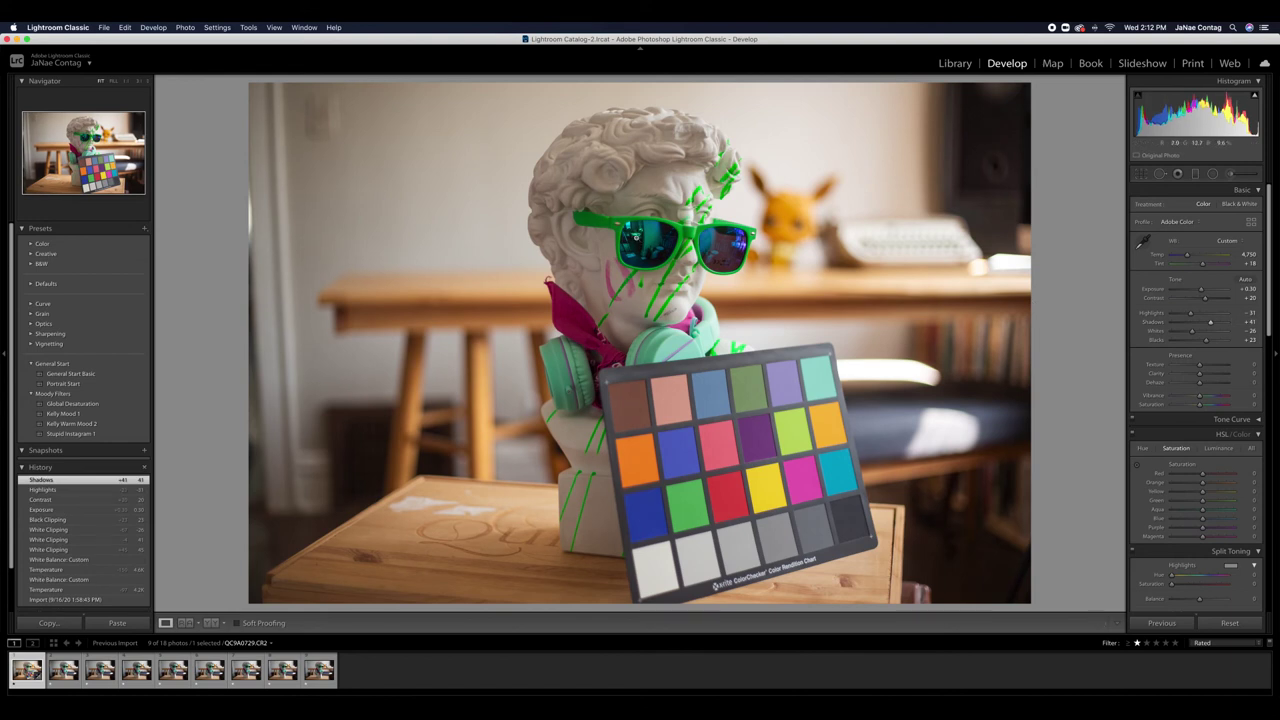
key(backslash)
key(backslash)
scroll(1190, 390, down, 1)
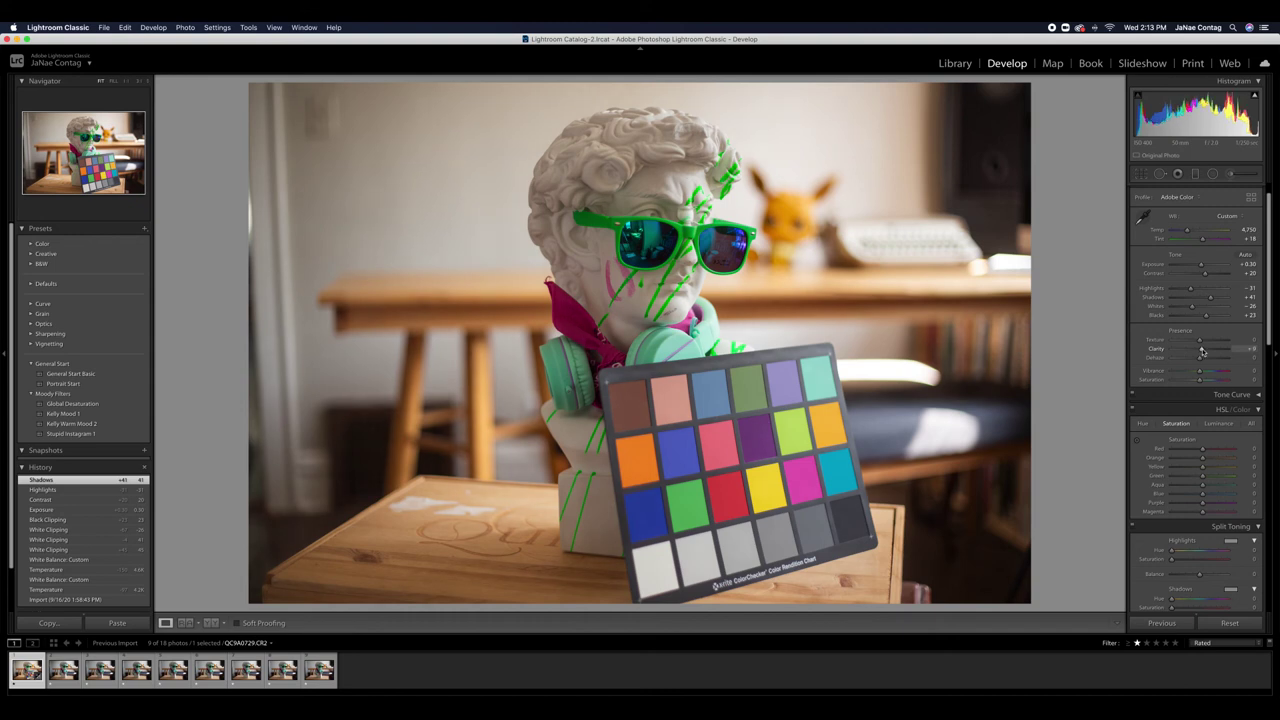
Step: Test Clarity at maximum, then enter 15 and finally 20 as the Clarity value
drag(1201, 353, 1244, 351)
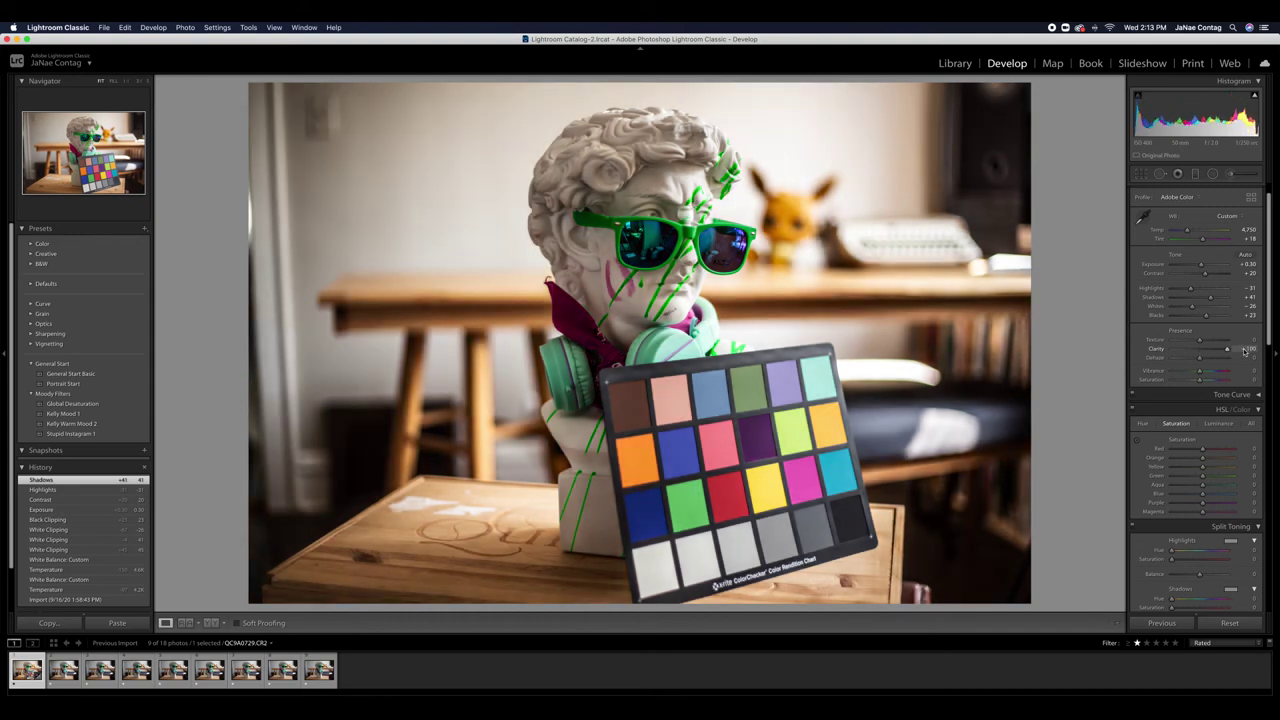
drag(1244, 351, 1201, 353)
click(1245, 349)
text(15)
key(Return)
click(1245, 347)
text(20)
key(Return)
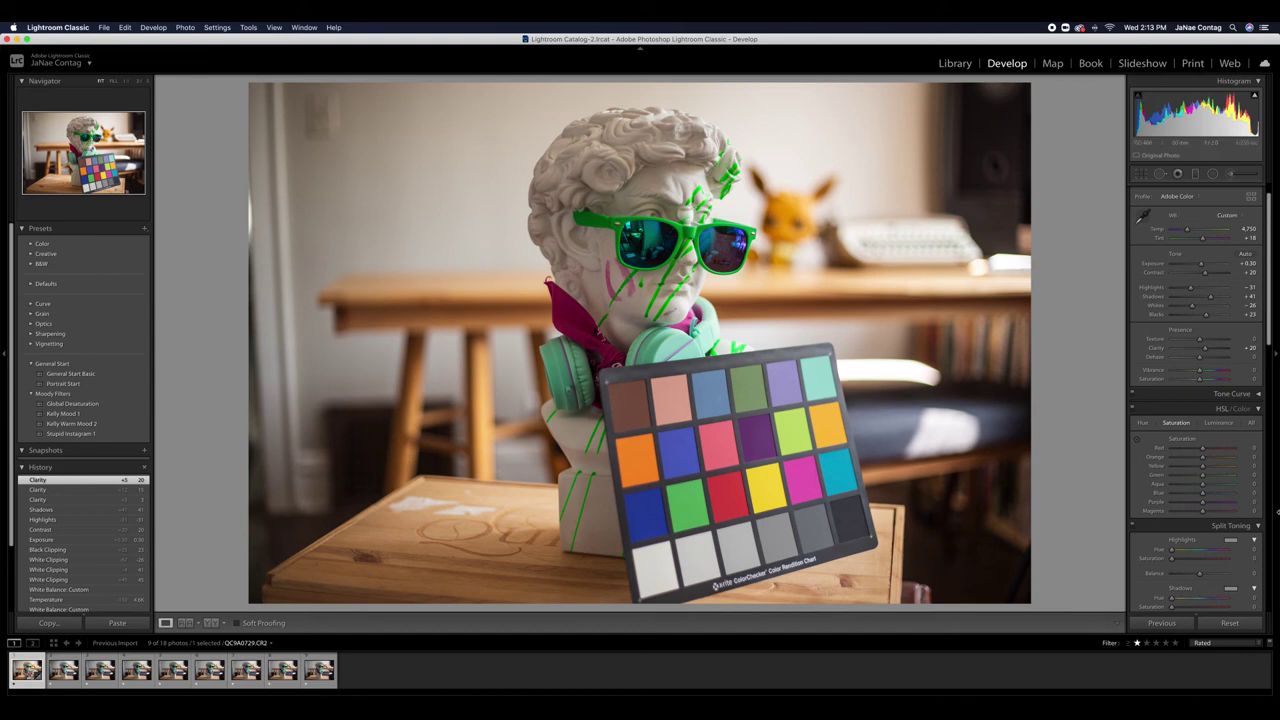
Step: Expand the Tone Curve panel controls
scroll(1270, 302, down, 3)
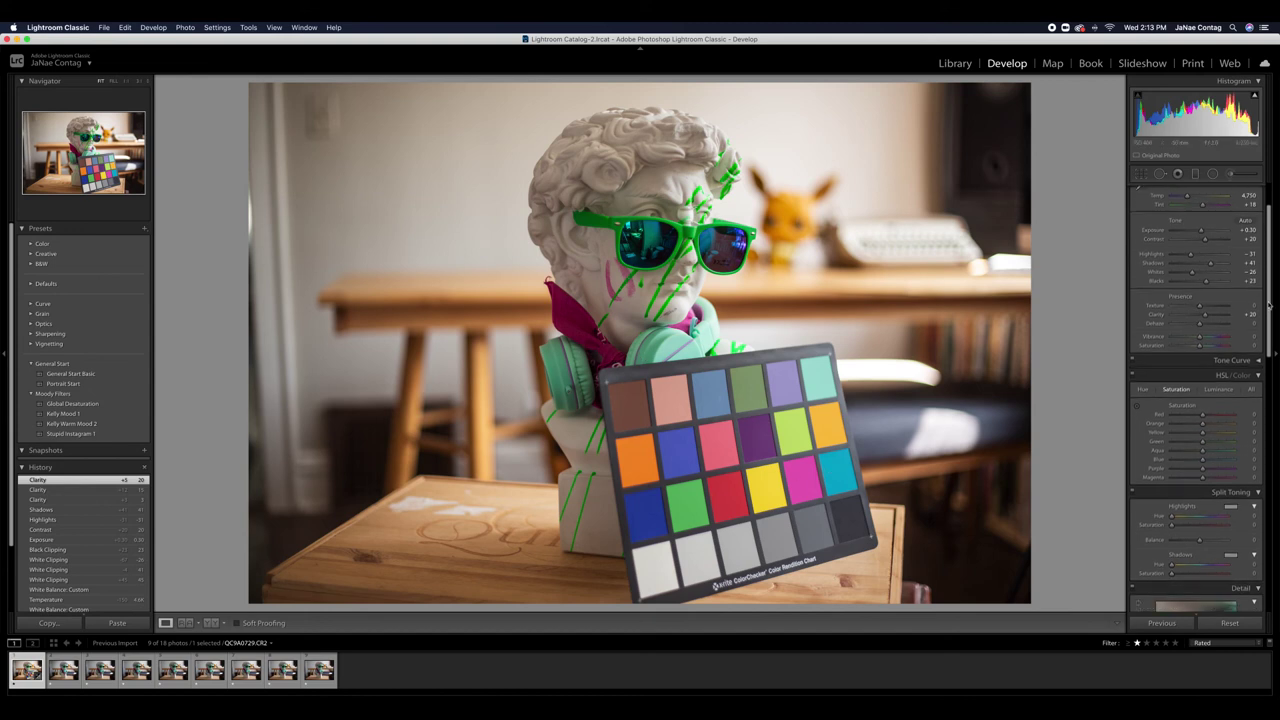
click(1258, 336)
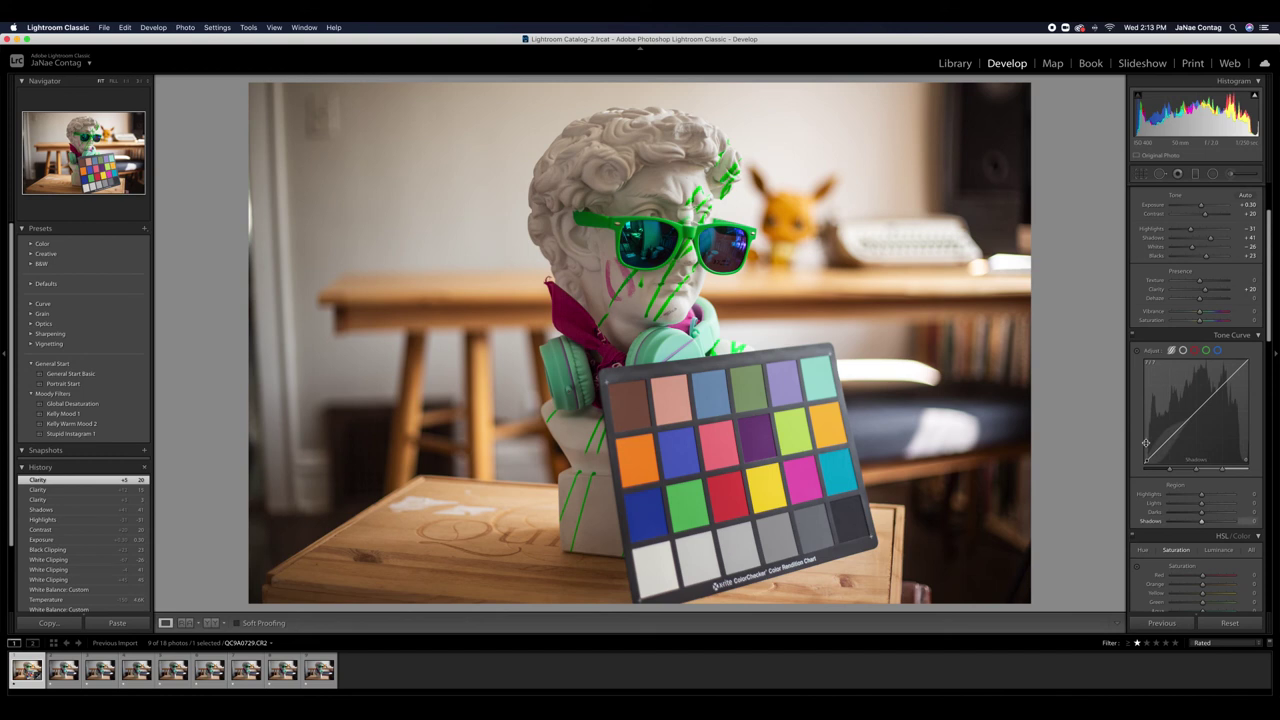
scroll(1146, 442, down, 2)
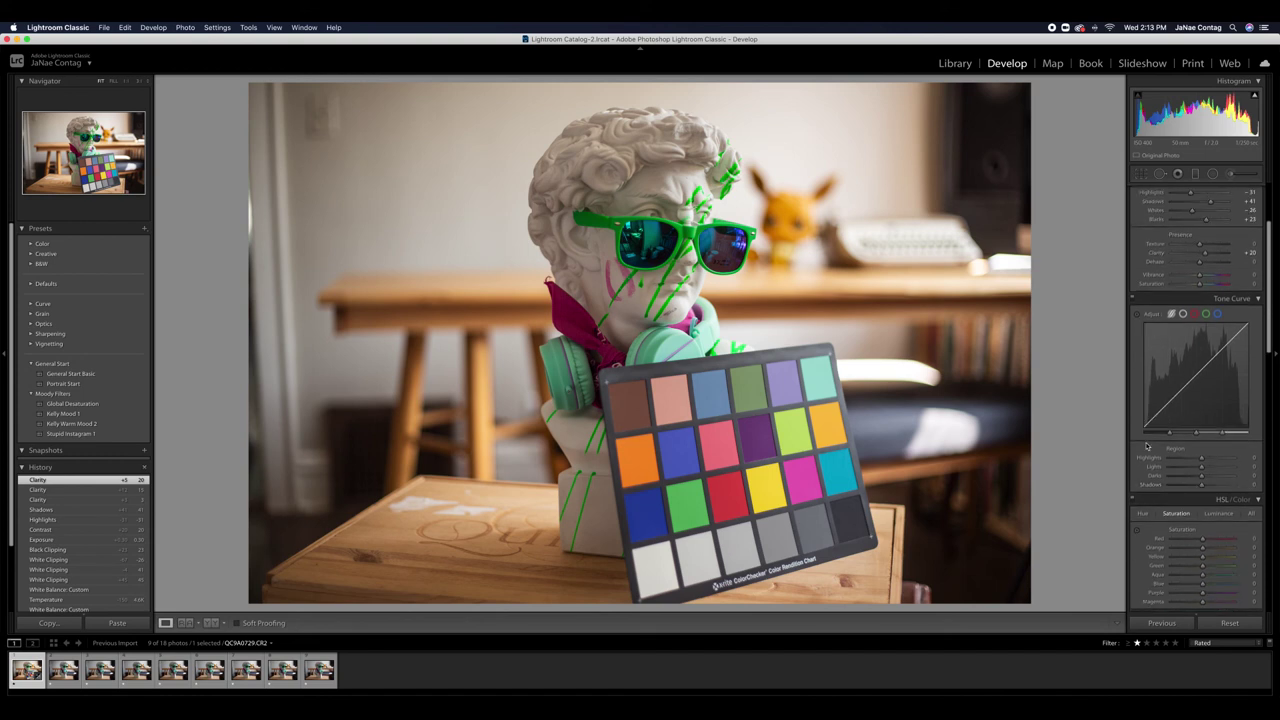
Step: In HSL Saturation, lower Yellow to -3 and enter -15 for Orange
scroll(1213, 449, down, 6)
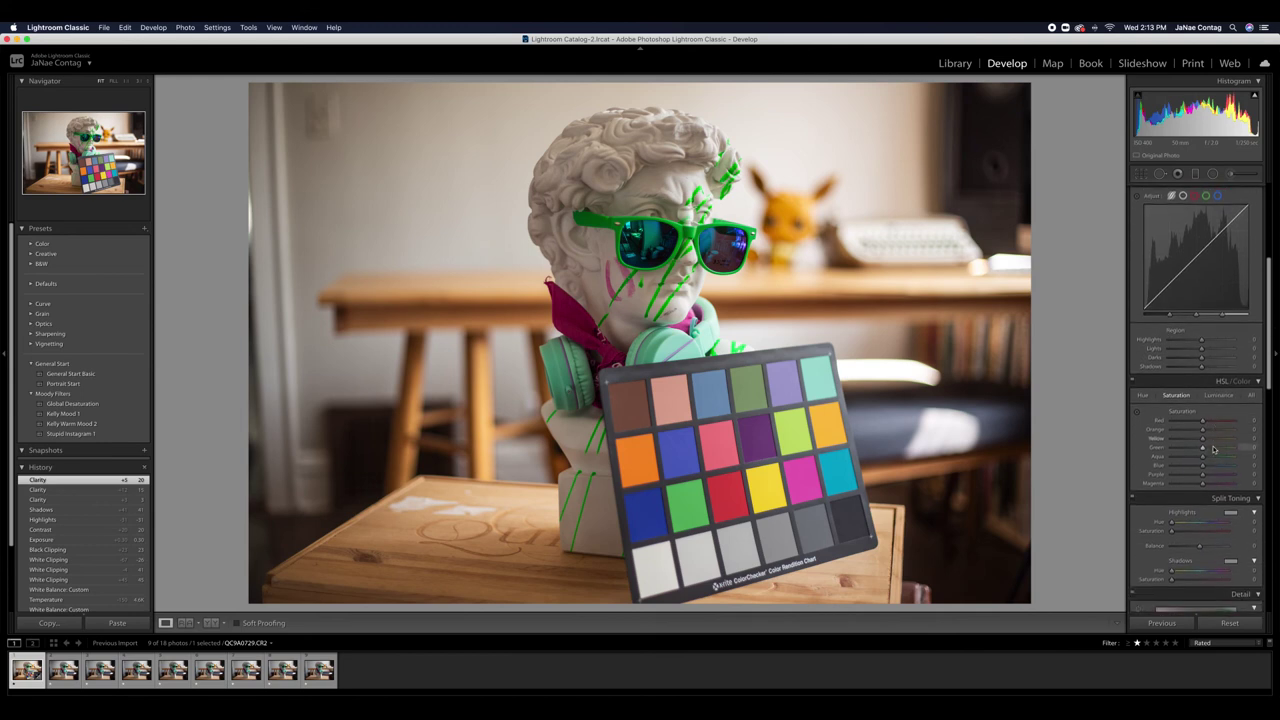
scroll(1213, 449, down, 2)
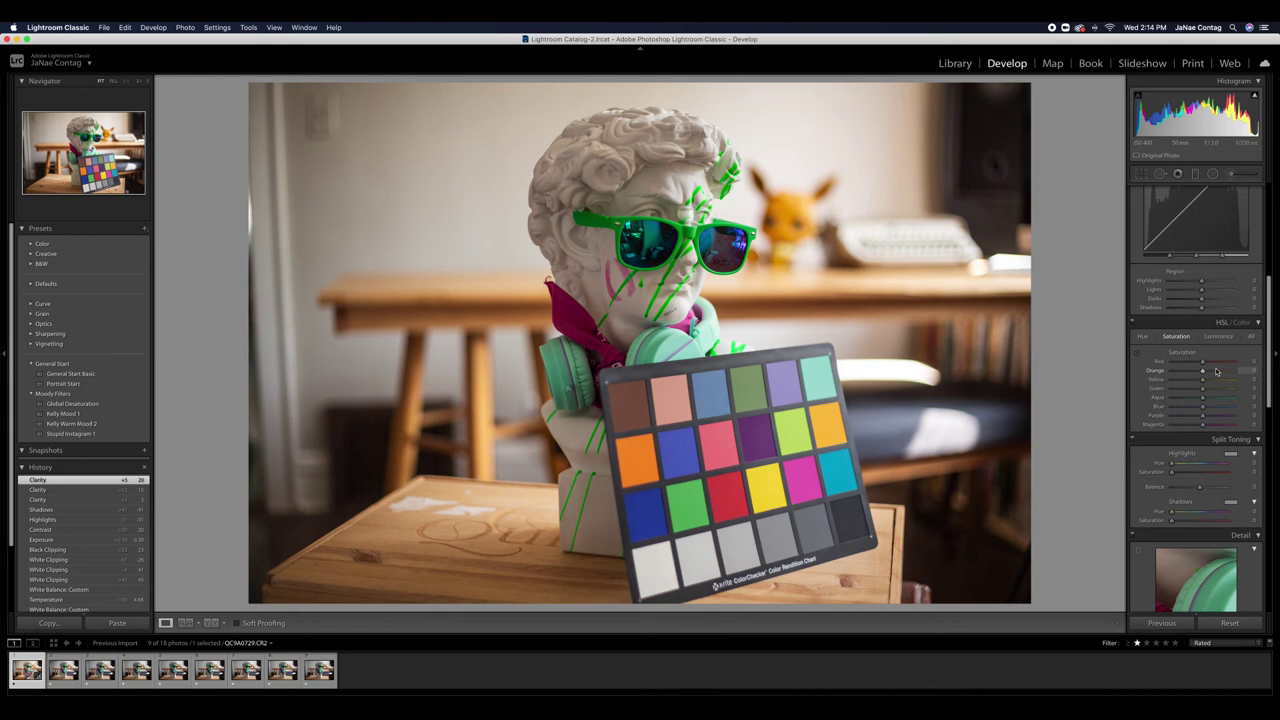
mouse_move(1216, 372)
mouse_down()
mouse_move(1192, 374)
mouse_move(1205, 385)
mouse_up()
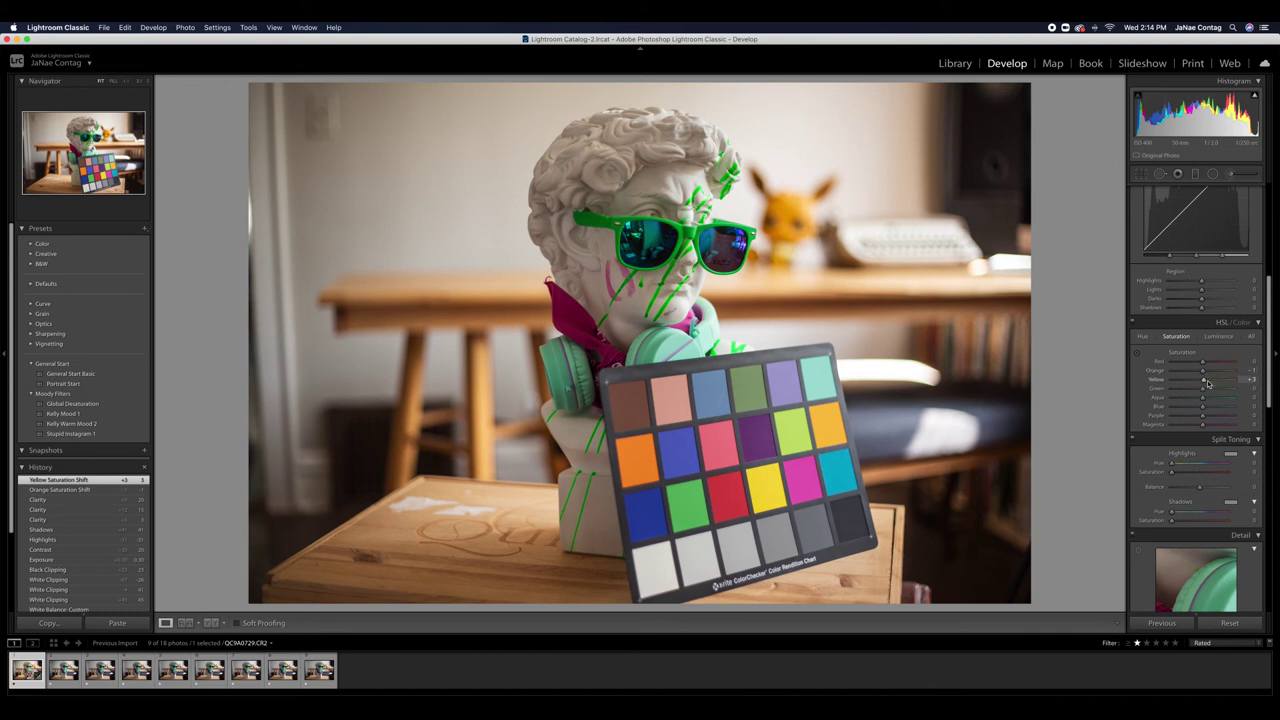
drag(1202, 383, 1199, 383)
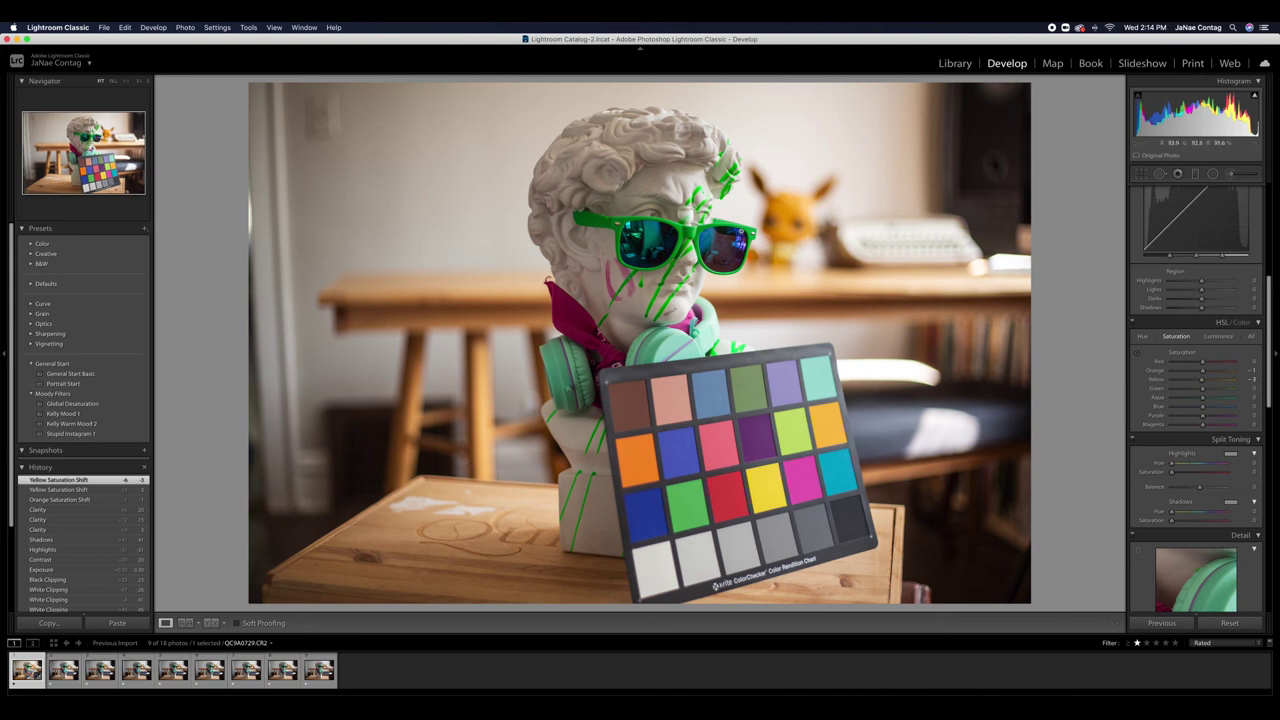
click(1250, 370)
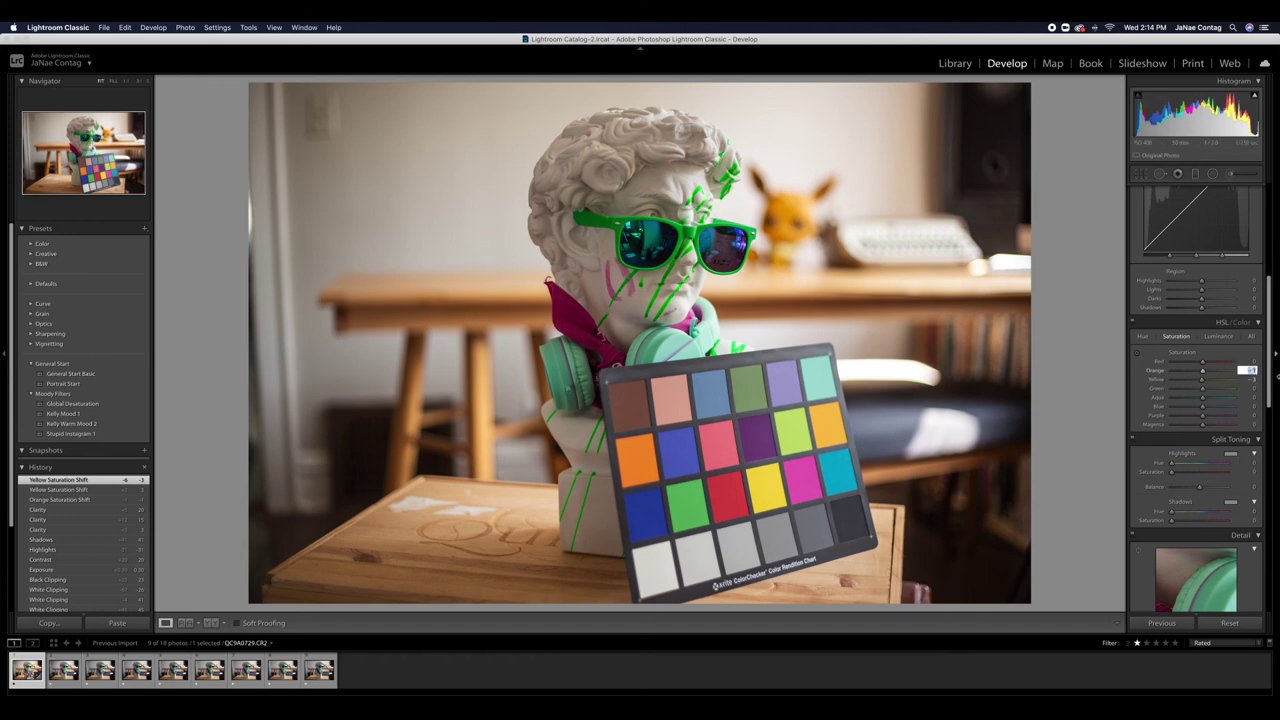
key(BackSpace)
text(-15)
key(Return)
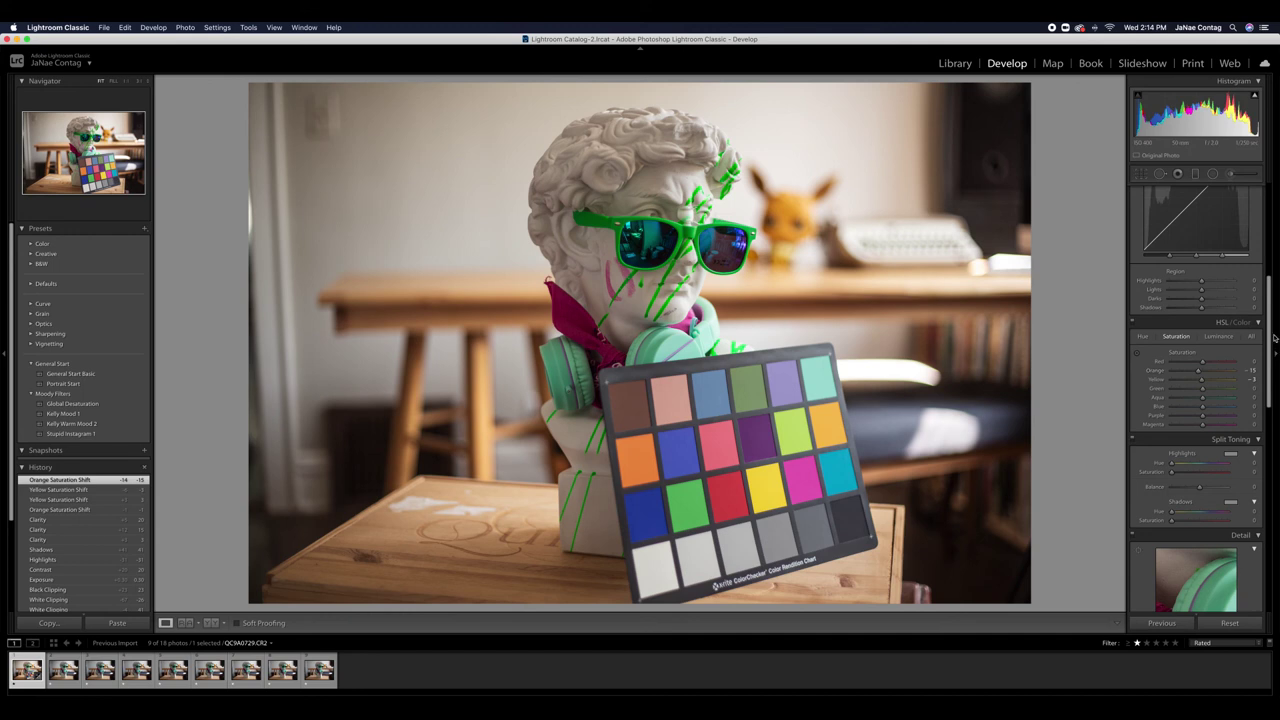
drag(1273, 339, 1271, 379)
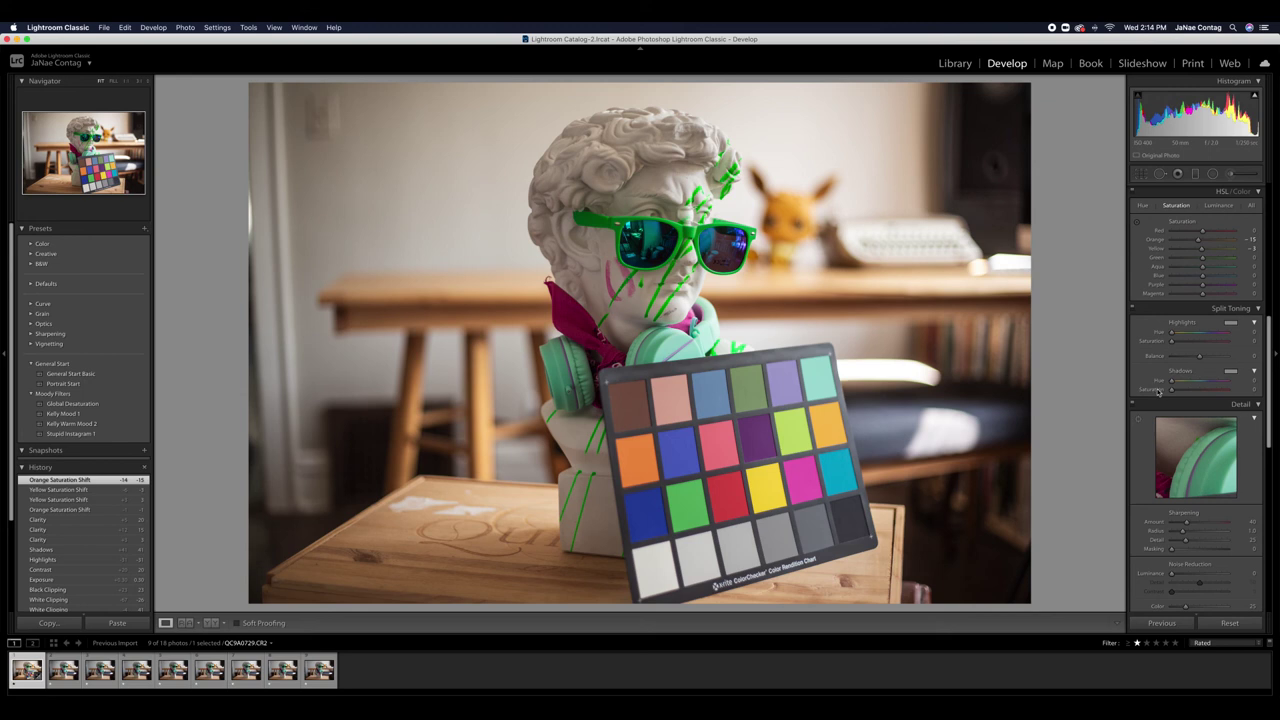
scroll(1144, 383, down, 2)
Step: Enter a Sharpening Amount of 50, test a stronger value, then re-enter 50
scroll(1144, 383, down, 2)
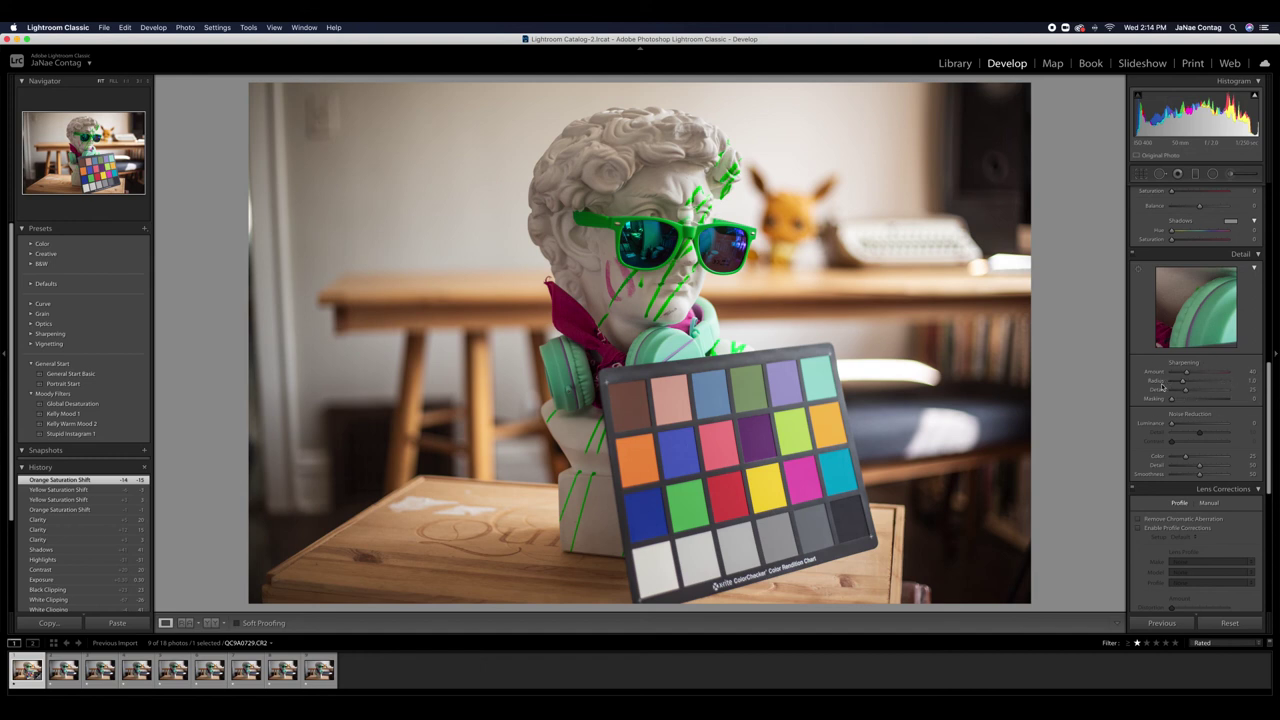
click(1252, 371)
text(50)
key(Return)
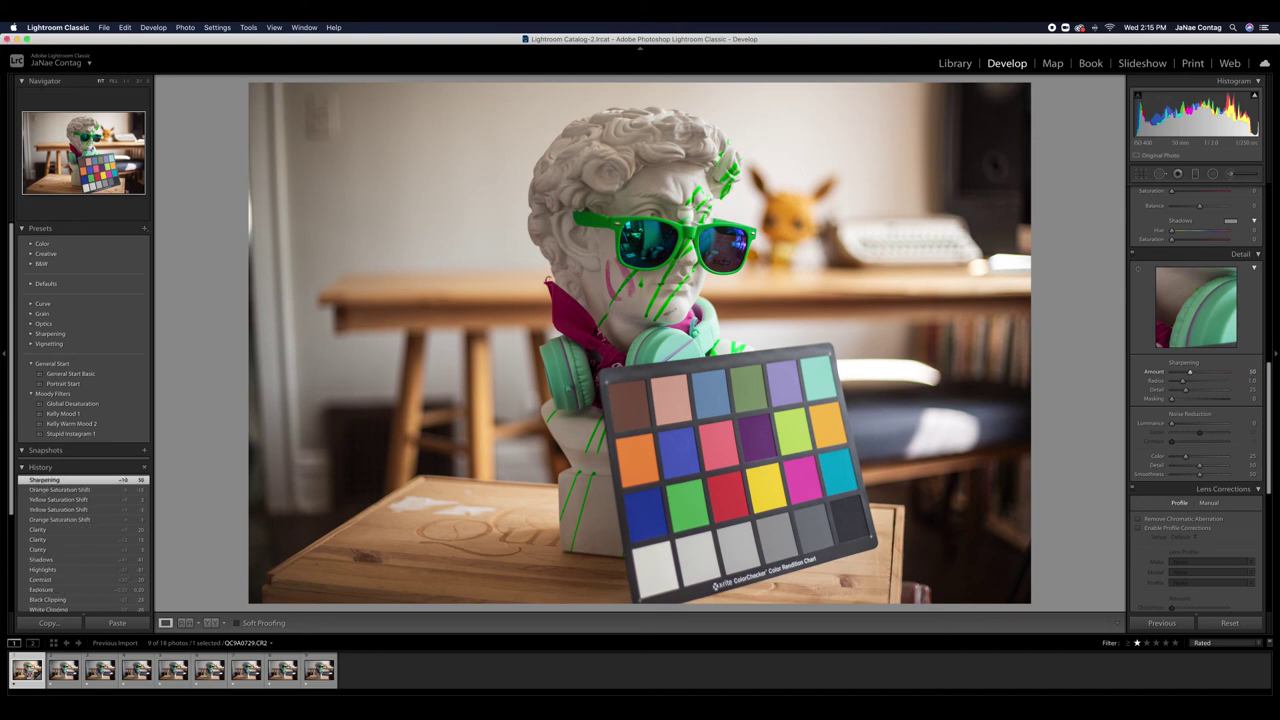
drag(1190, 372, 1226, 375)
drag(1226, 375, 1190, 374)
click(1252, 371)
text(50)
key(Return)
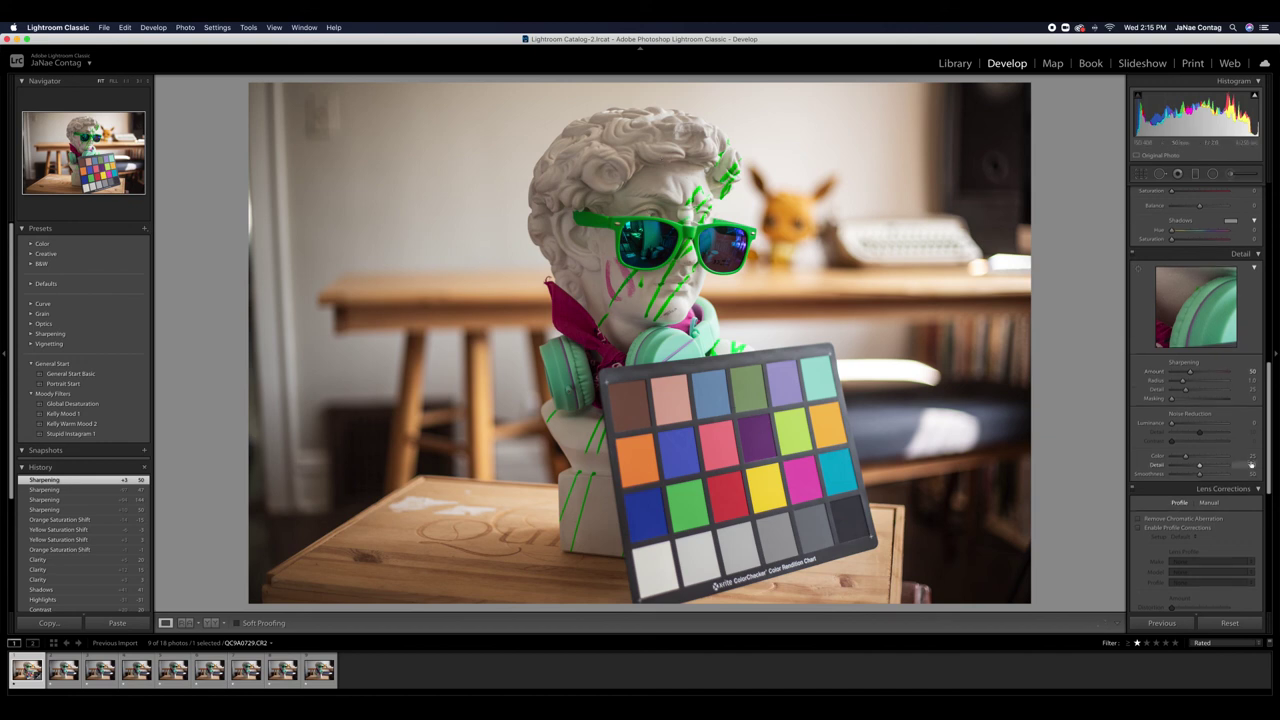
scroll(1184, 419, down, 1)
scroll(1184, 419, down, 5)
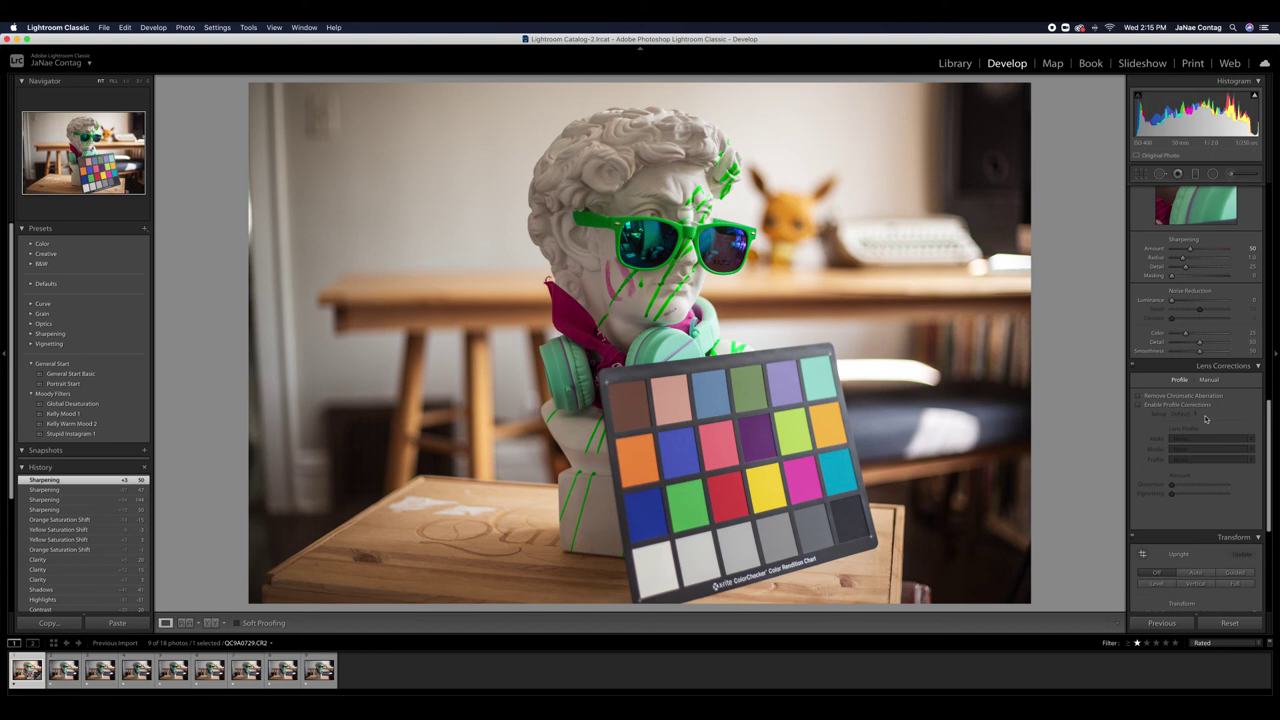
scroll(1206, 419, down, 2)
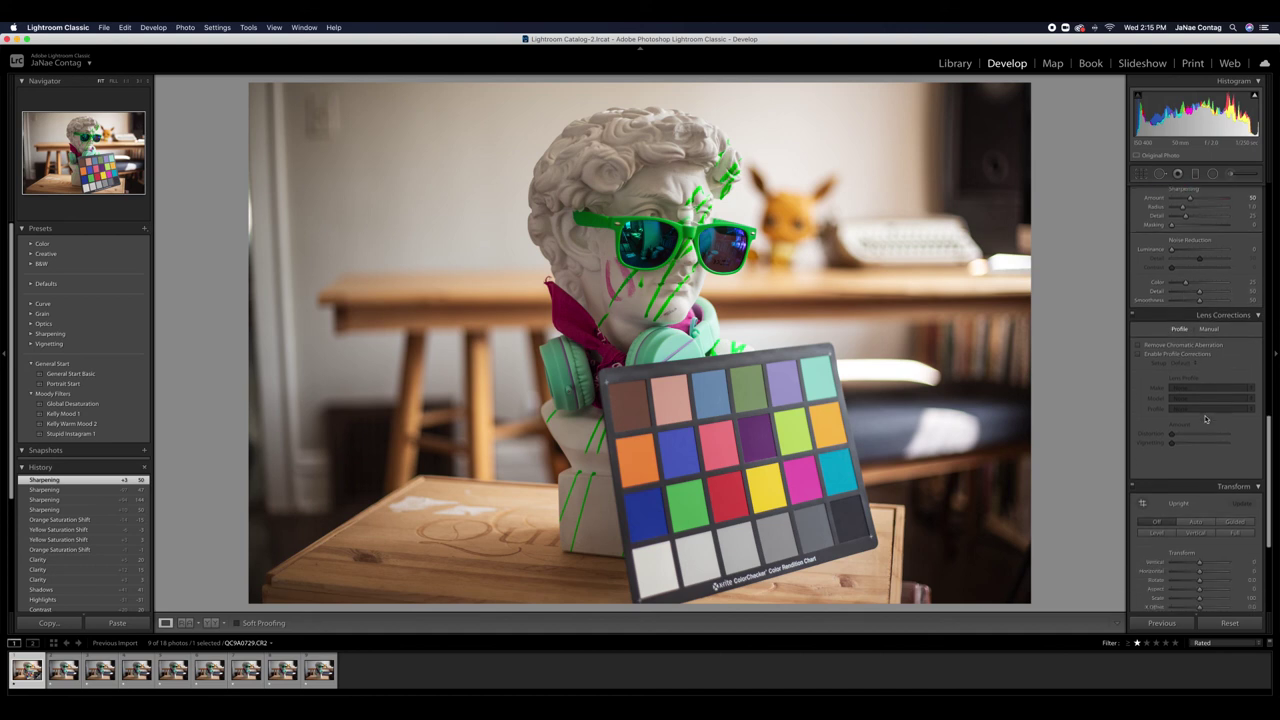
Step: Enable Remove Chromatic Aberration, compare fringing at 1:1, and enable profile corrections
click(1167, 346)
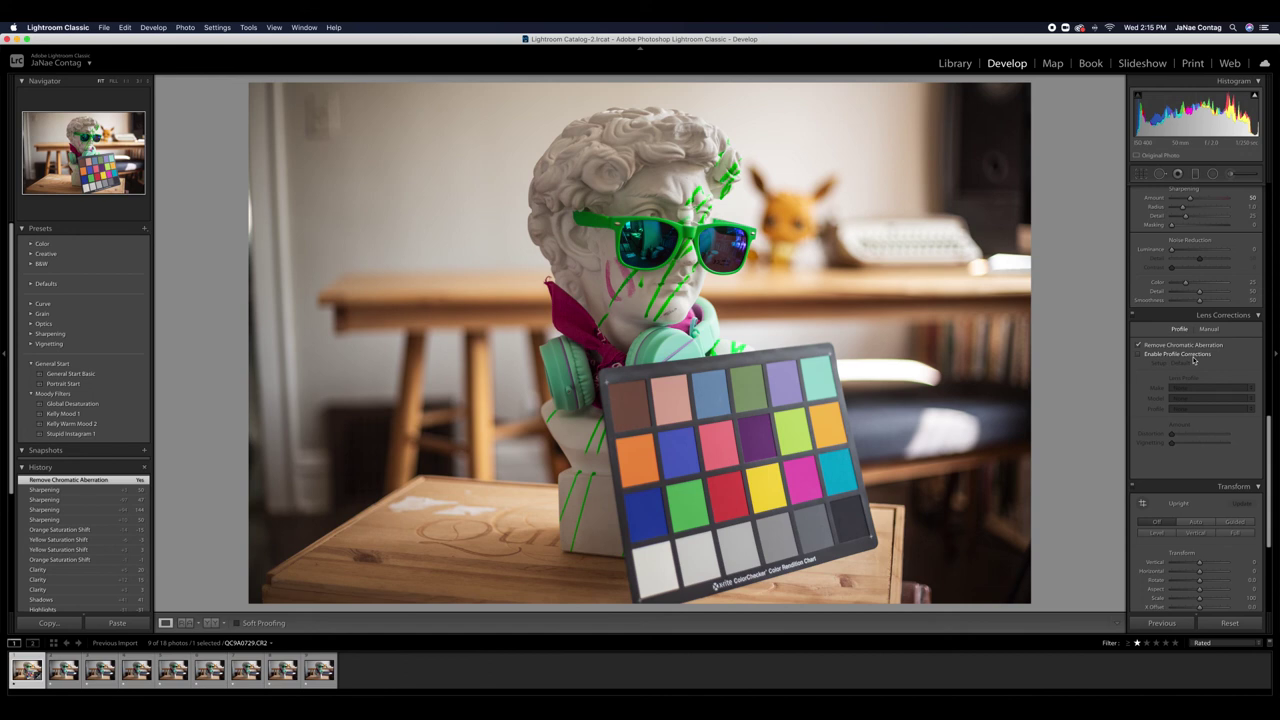
click(905, 364)
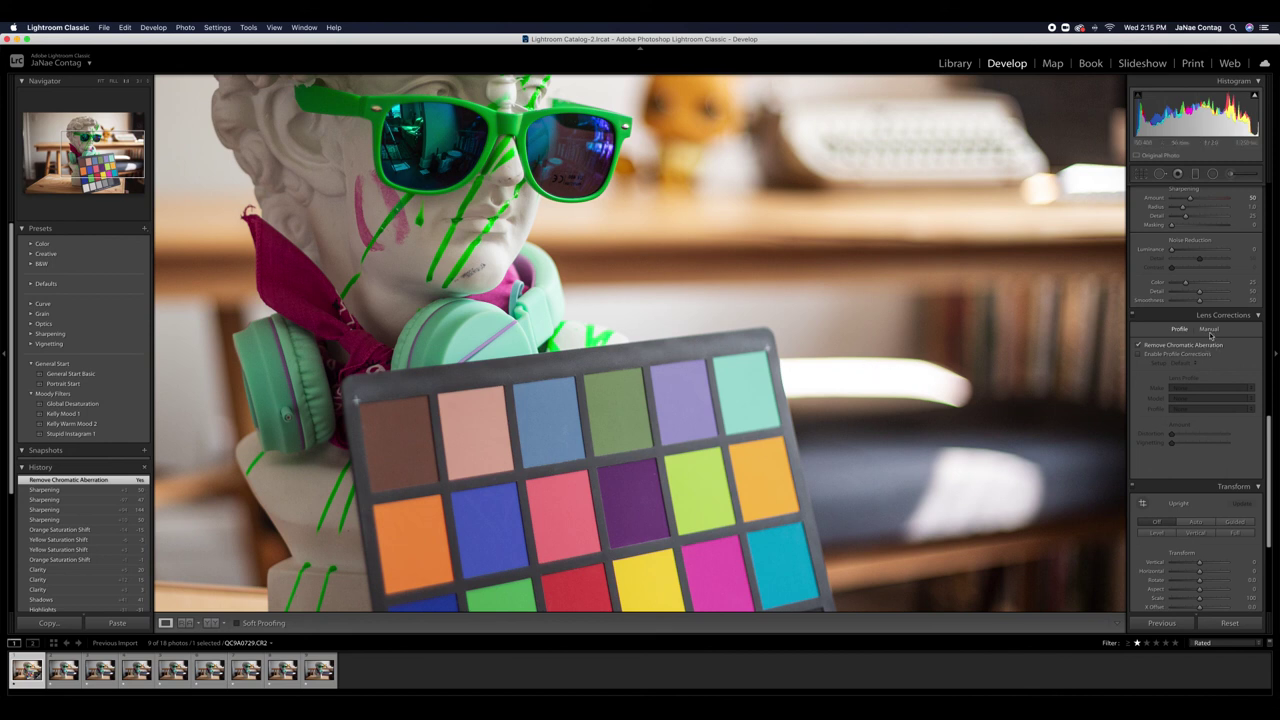
click(1137, 345)
click(1137, 346)
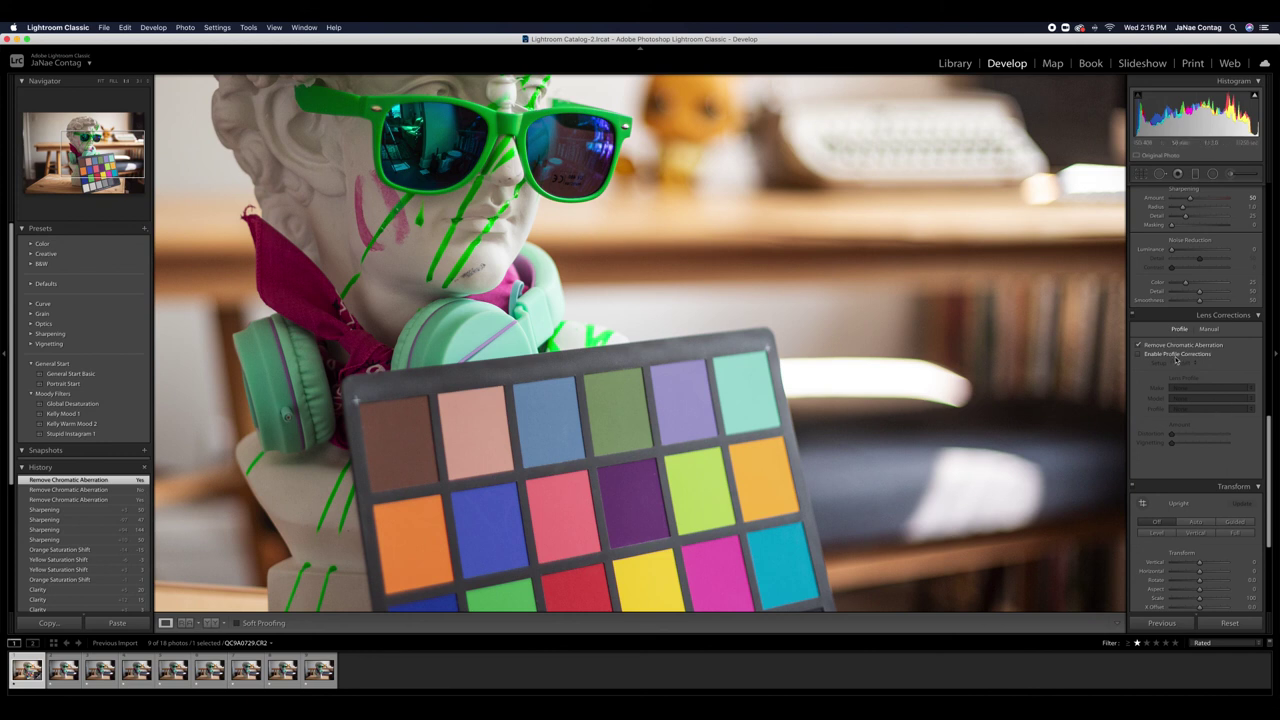
click(1139, 354)
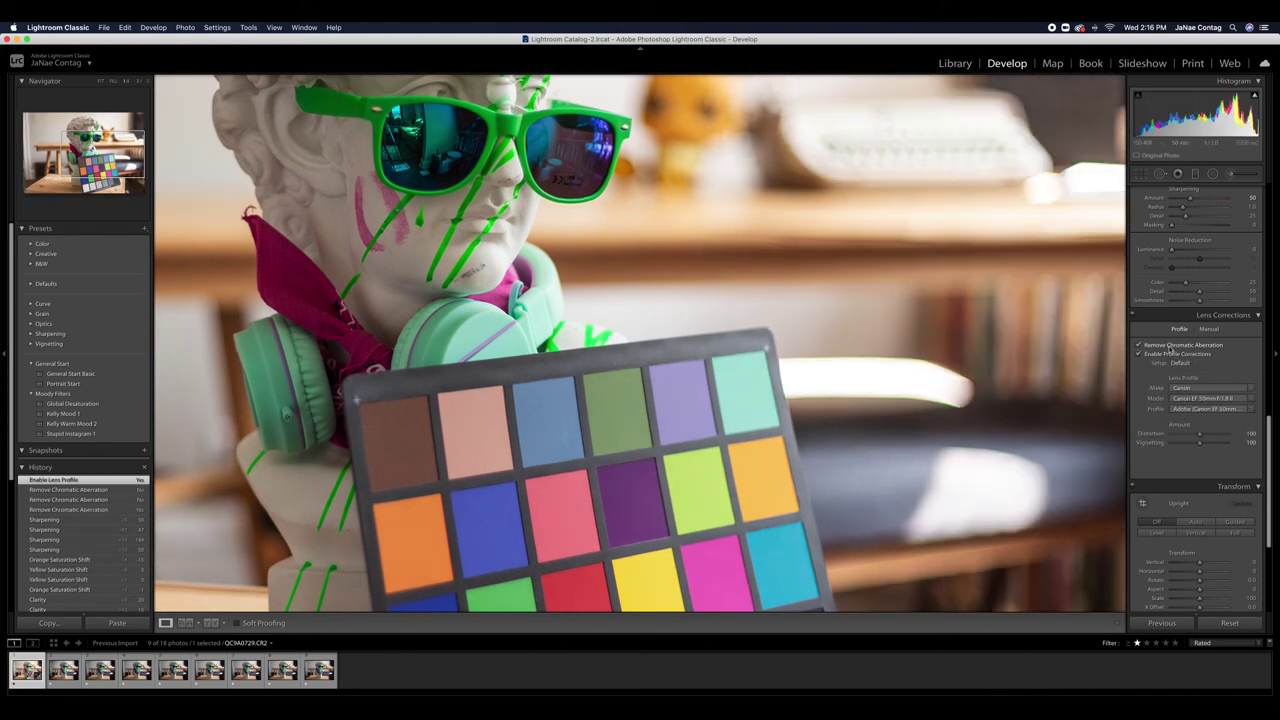
Step: Return to Fit view and toggle Lens Corrections off and on to compare, leaving them enabled
scroll(1160, 368, down, 1)
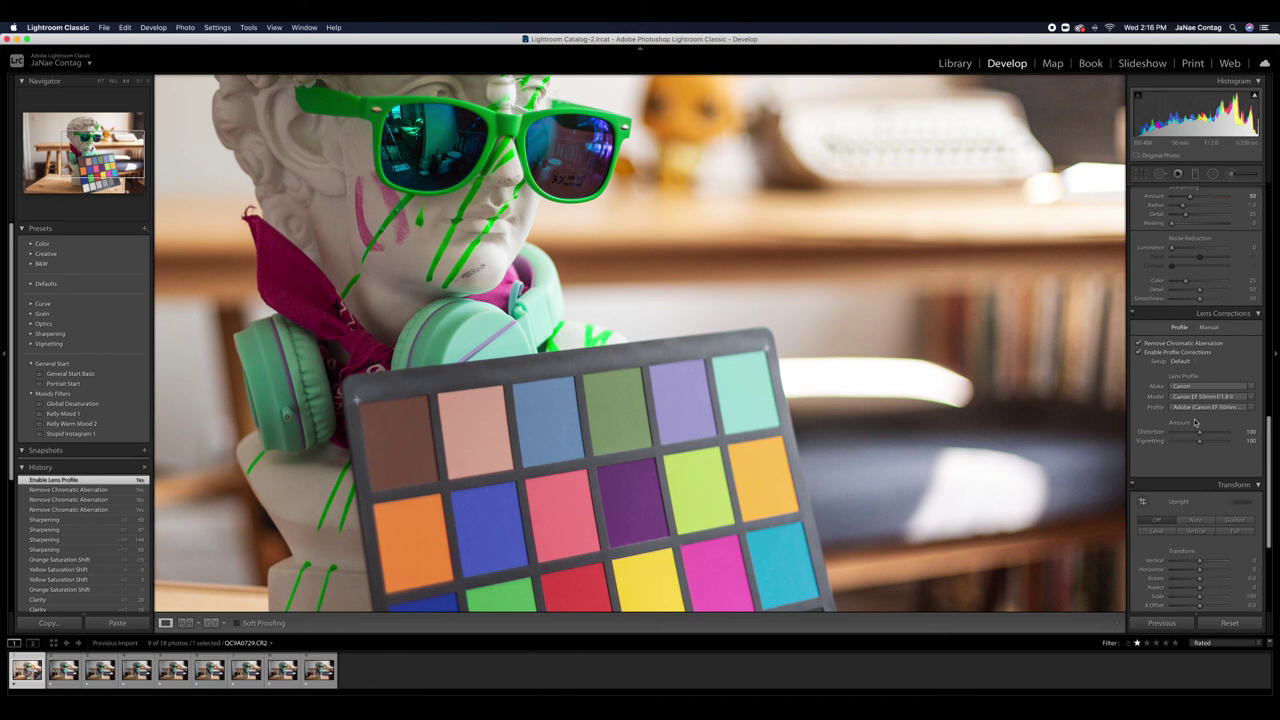
click(1013, 344)
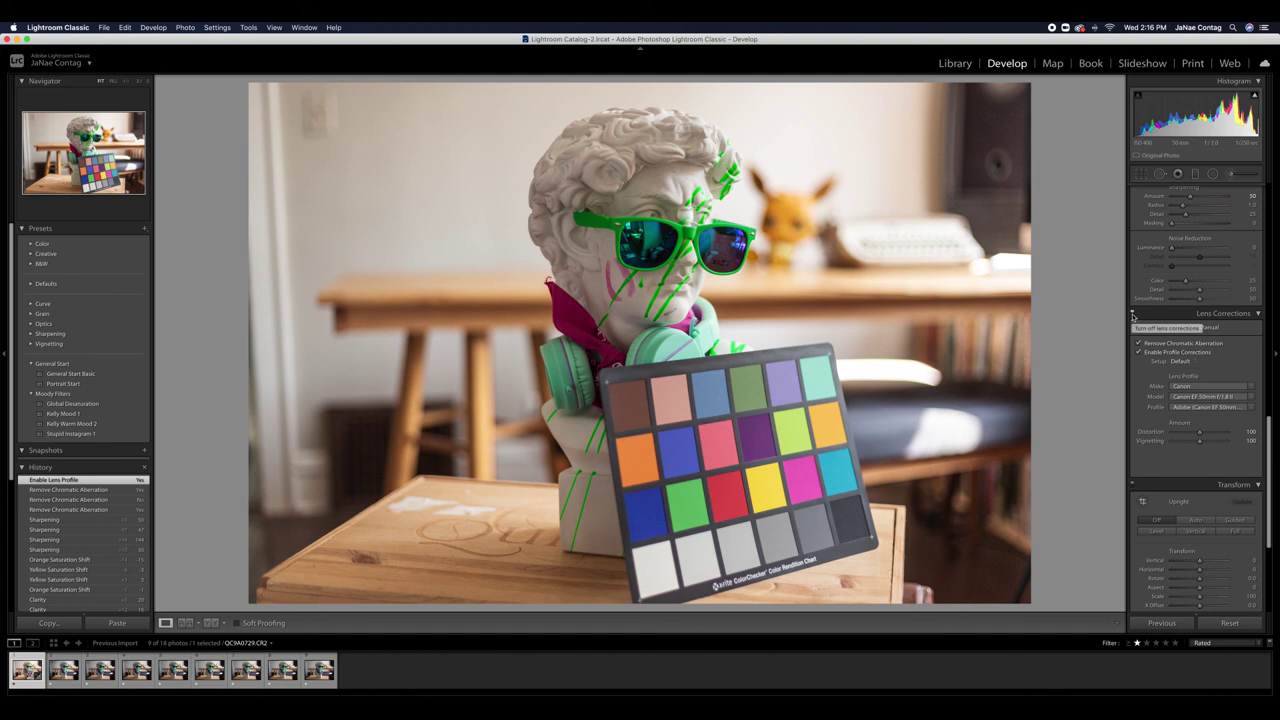
click(1133, 316)
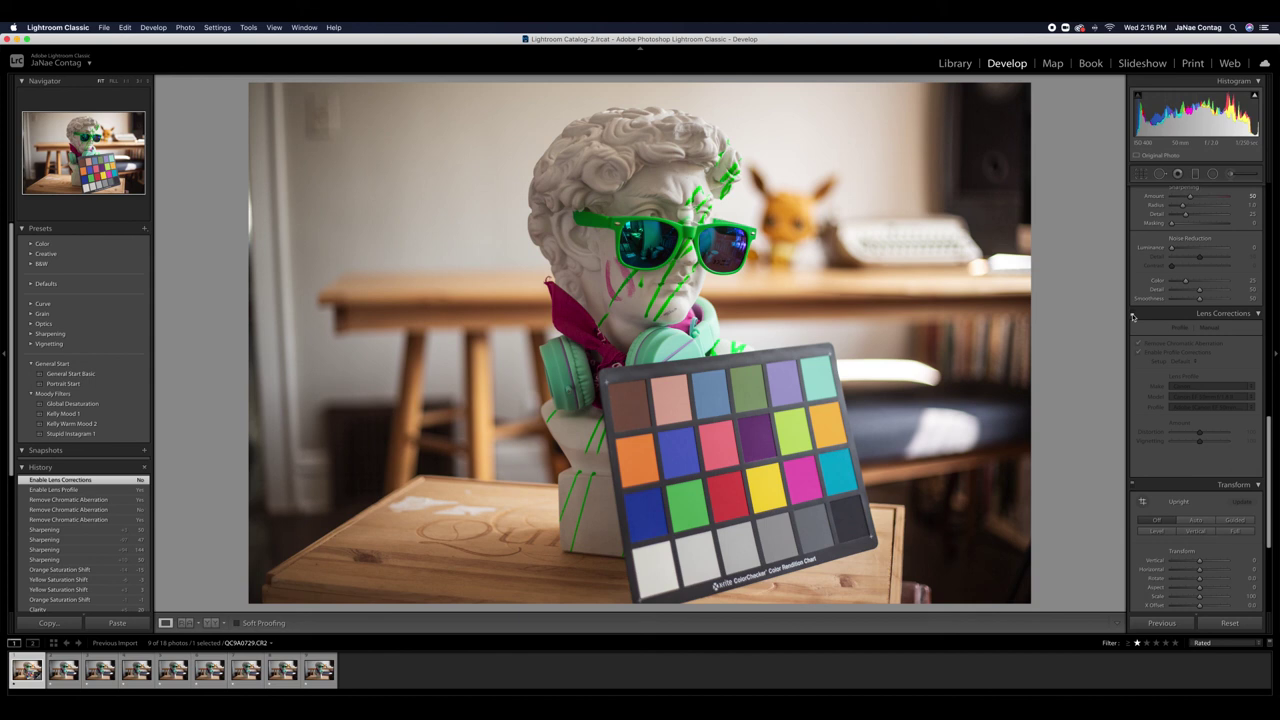
click(1133, 316)
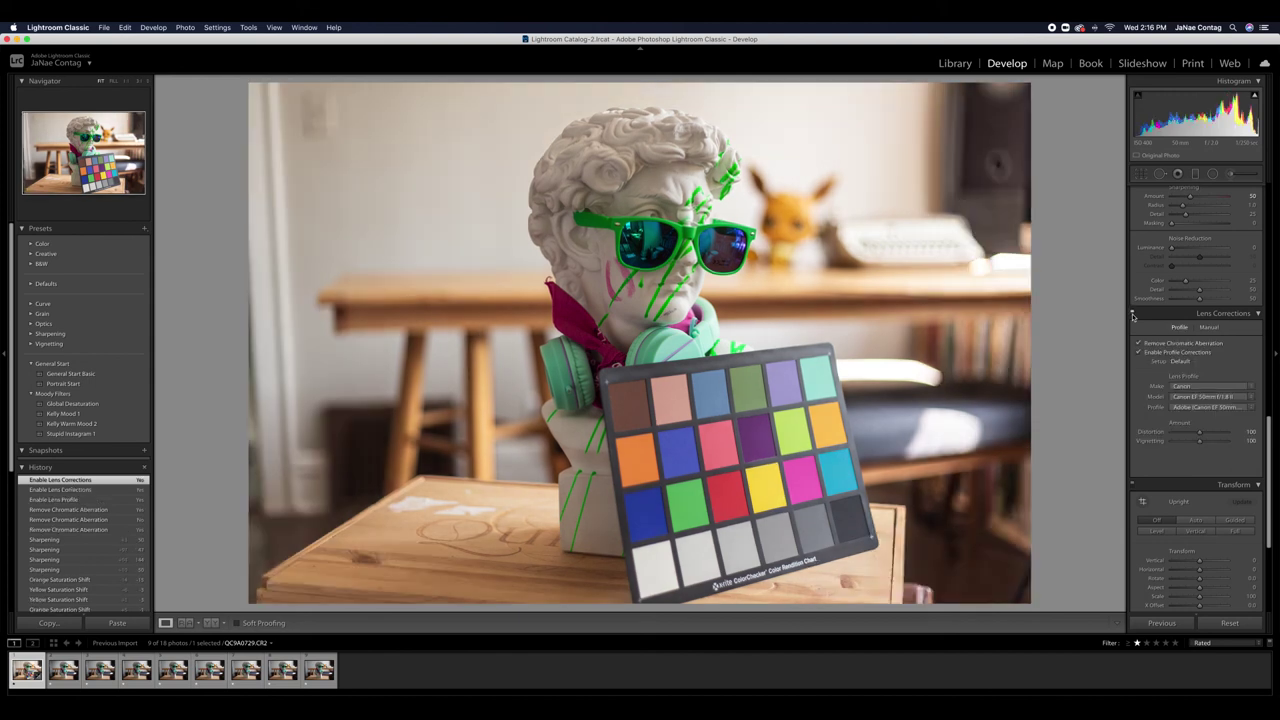
click(1133, 316)
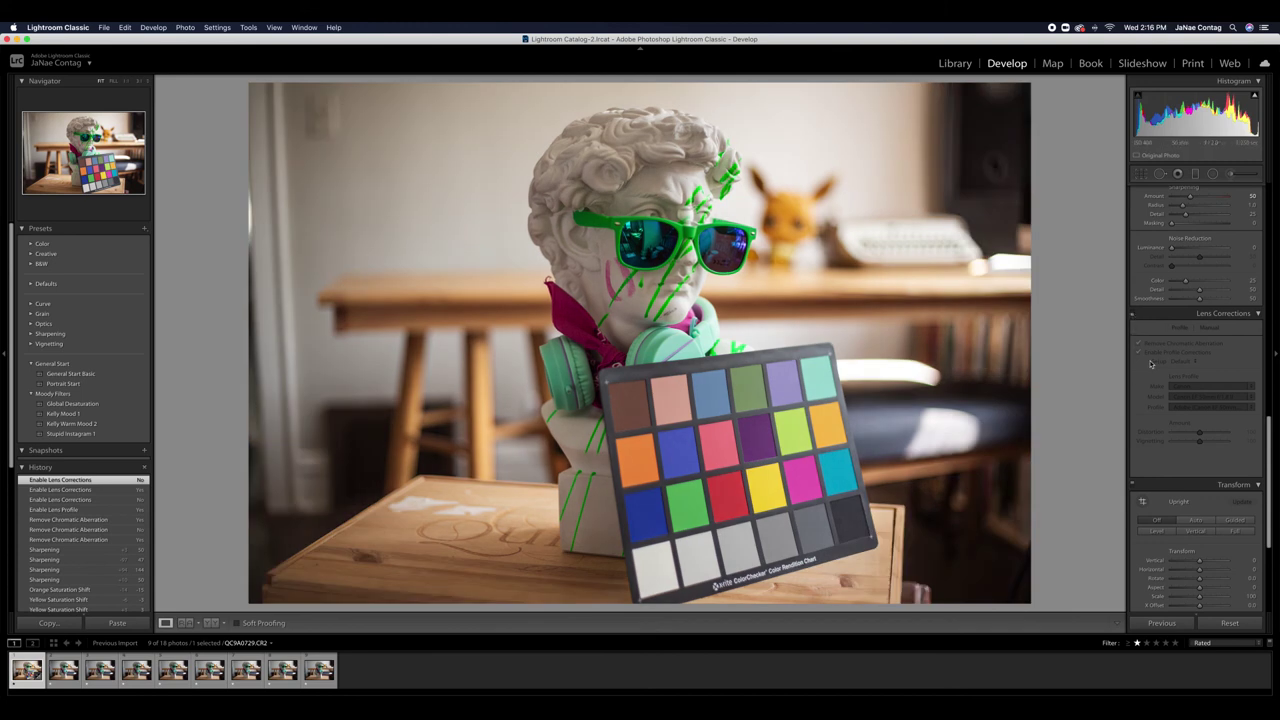
click(1133, 316)
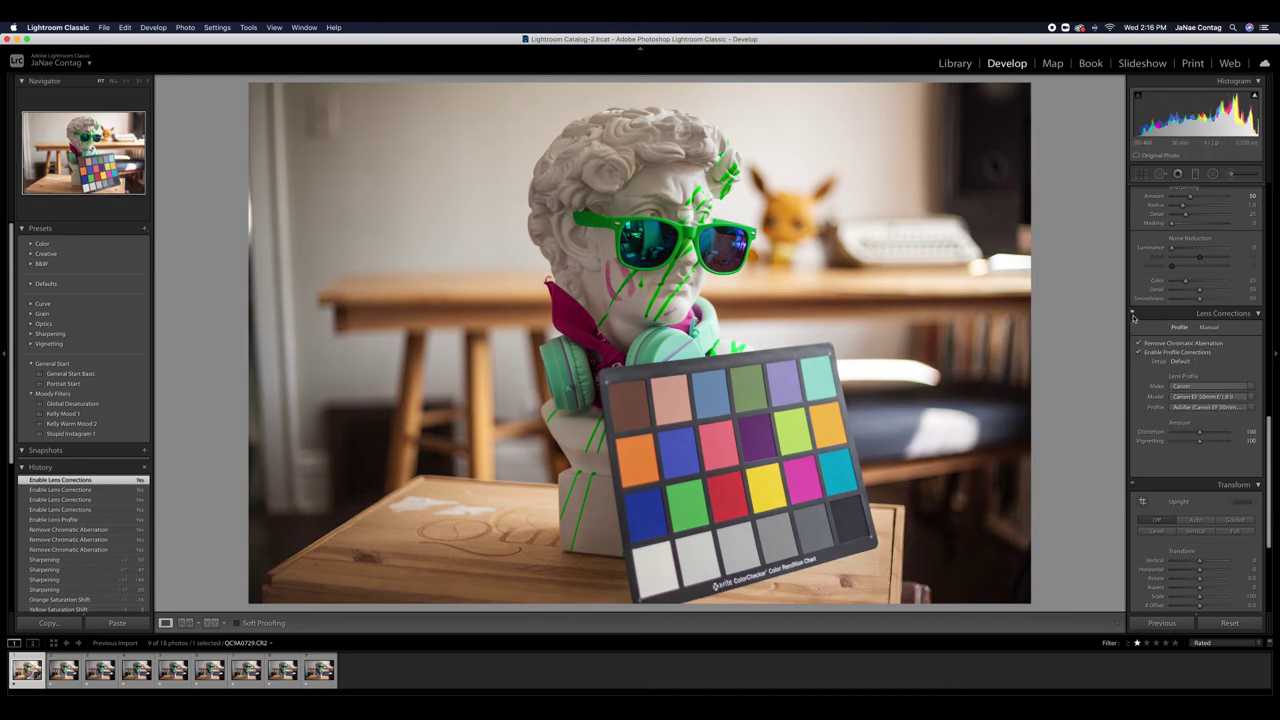
scroll(1212, 438, down, 5)
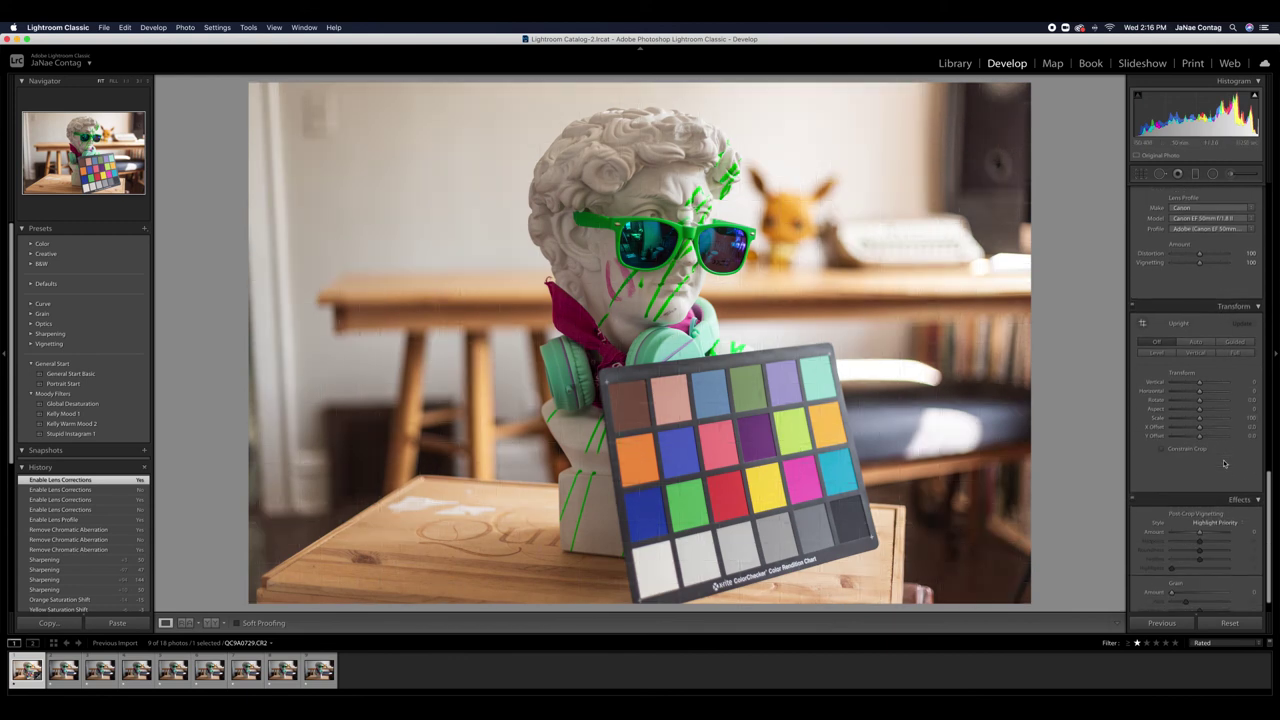
scroll(1223, 463, down, 2)
click(1200, 384)
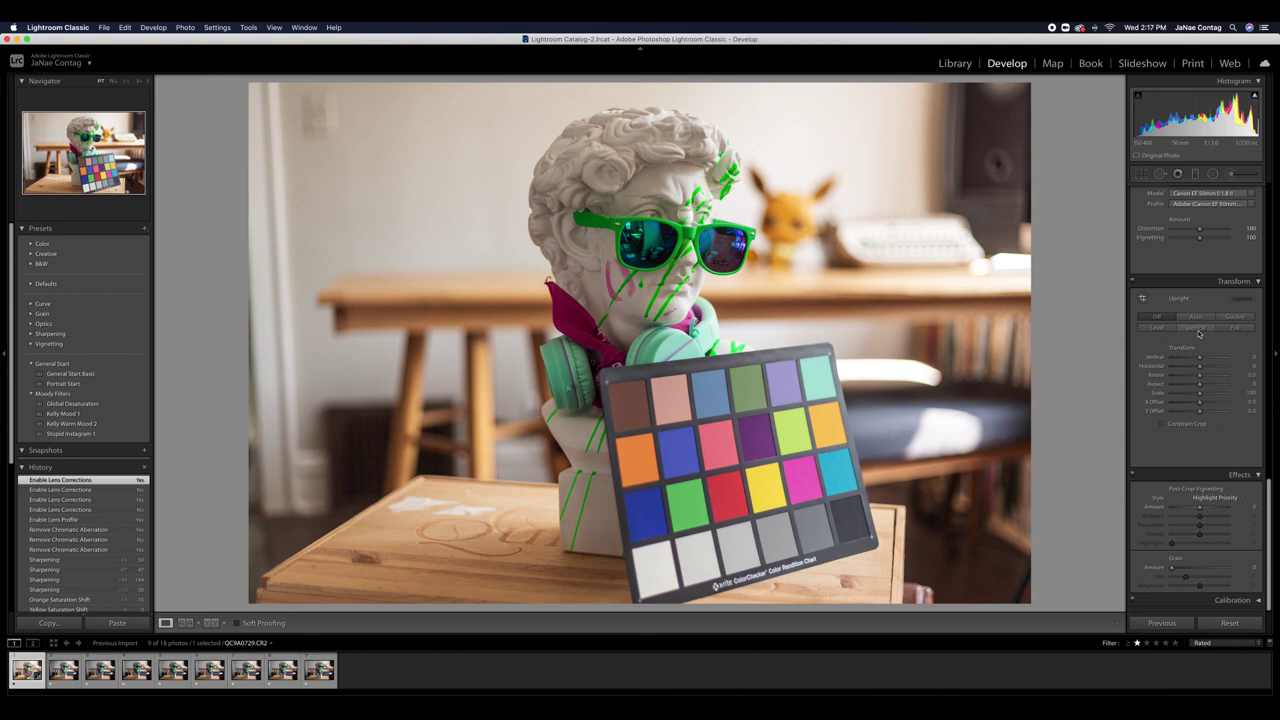
click(1197, 329)
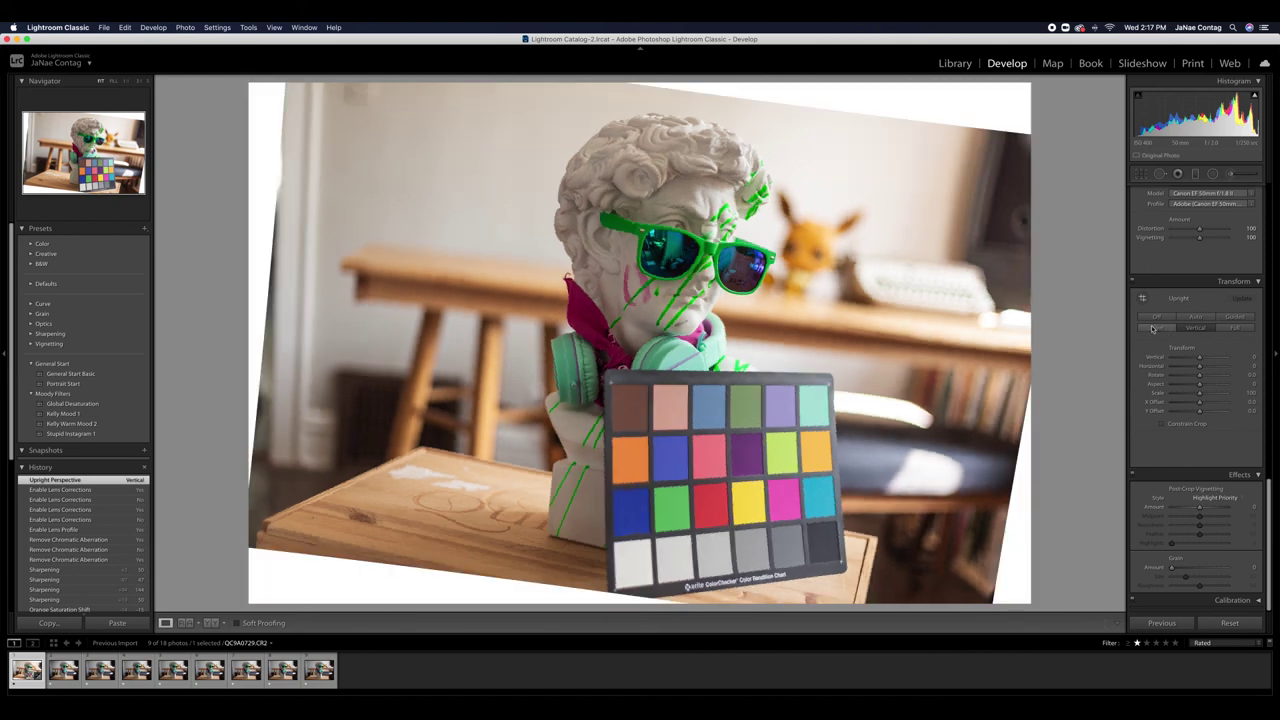
click(1156, 318)
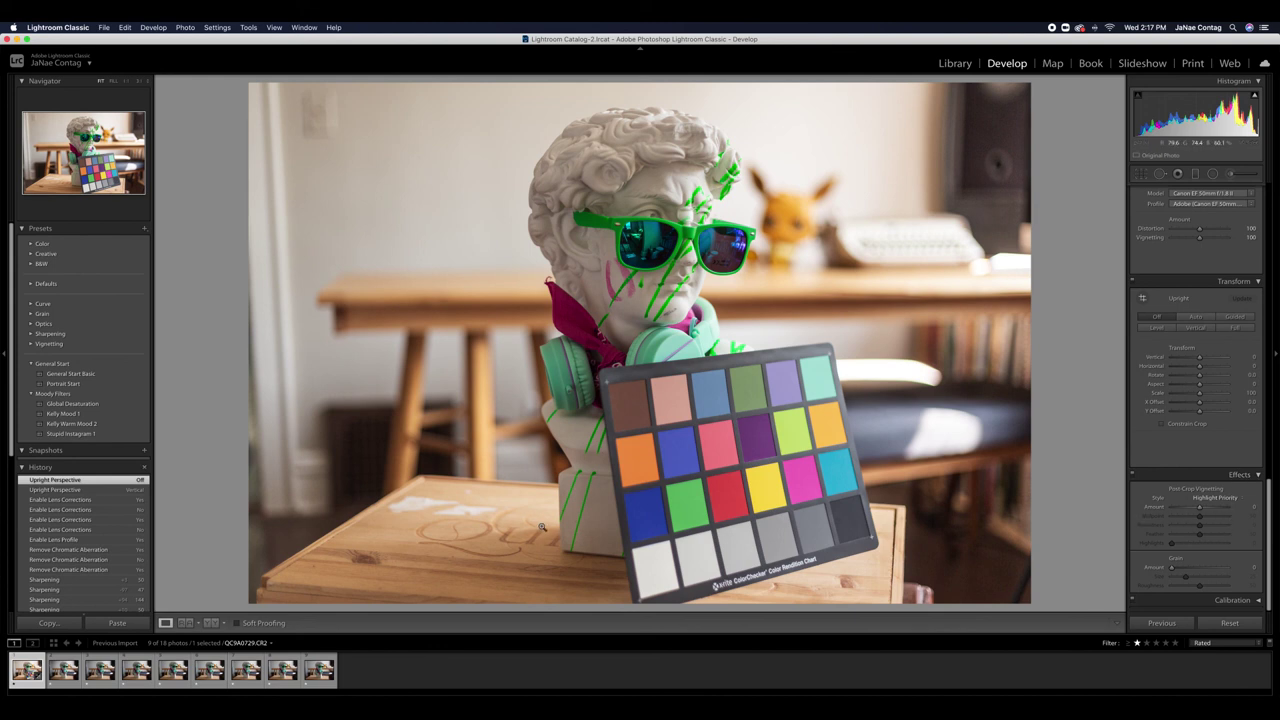
drag(1199, 508, 1191, 519)
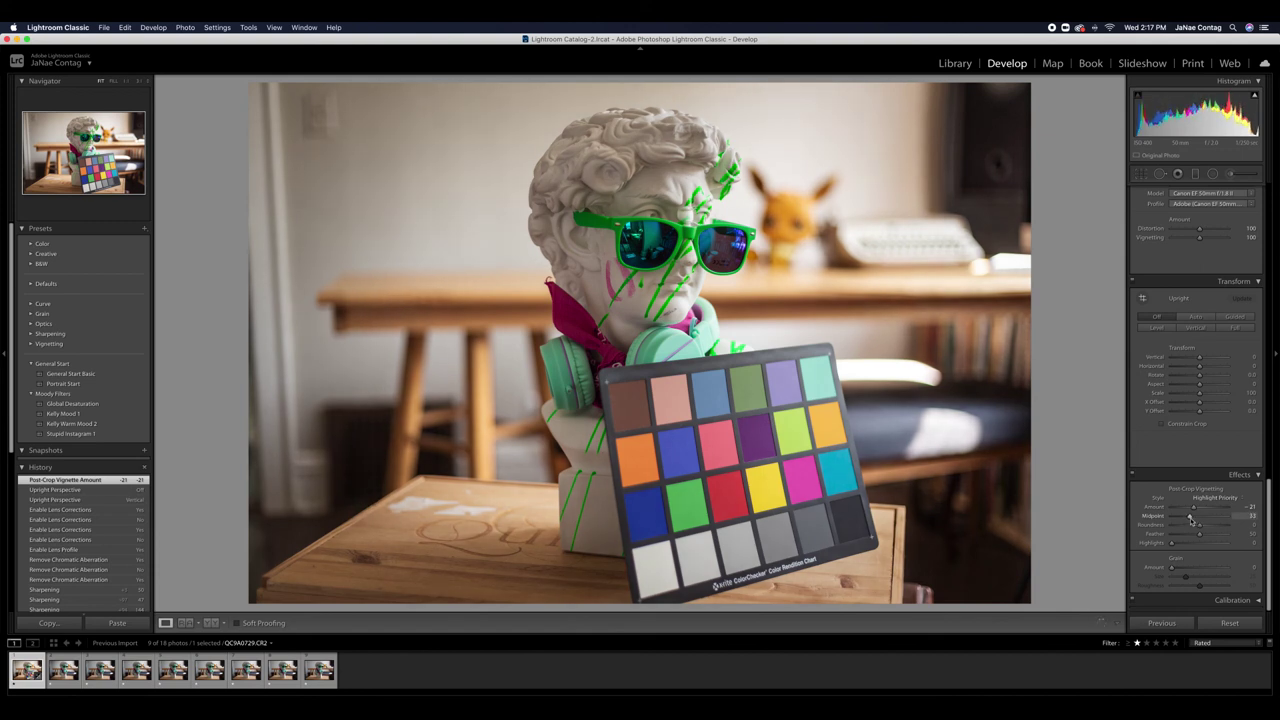
Step: Compare with Effects toggled, then set the post-crop vignette Amount to -21 with Midpoint 33
click(1131, 475)
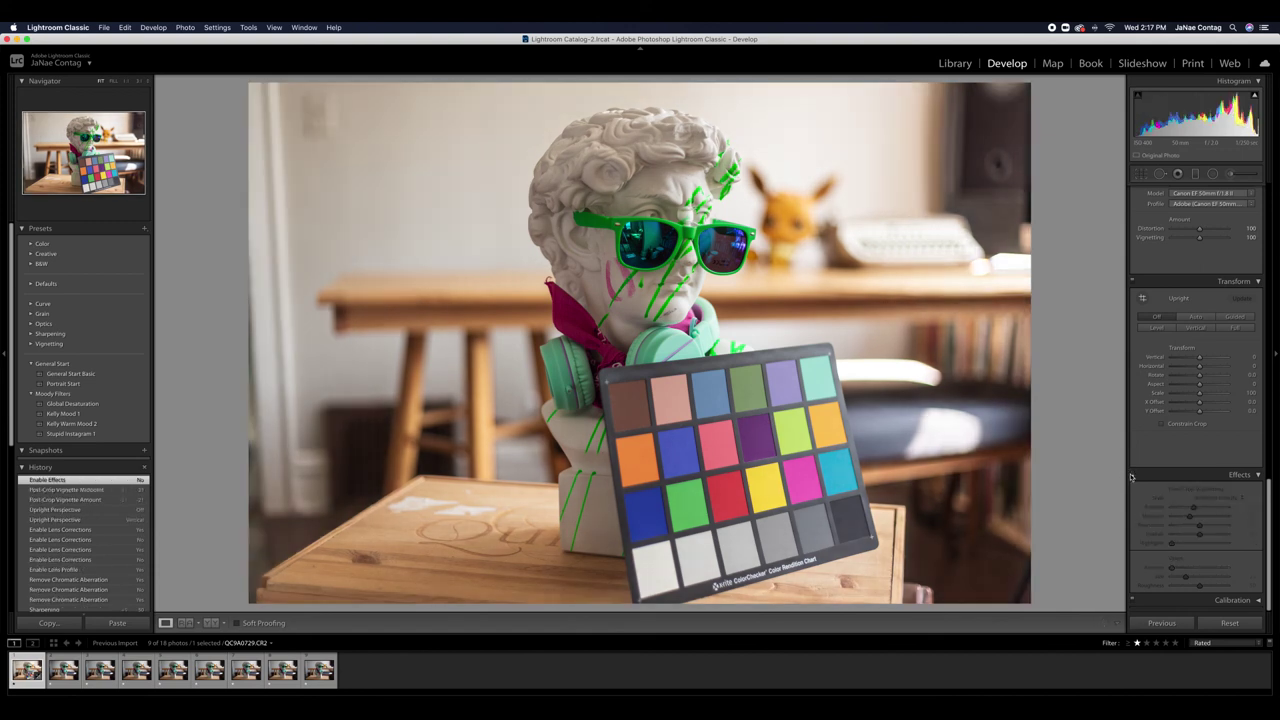
click(1131, 475)
click(1132, 476)
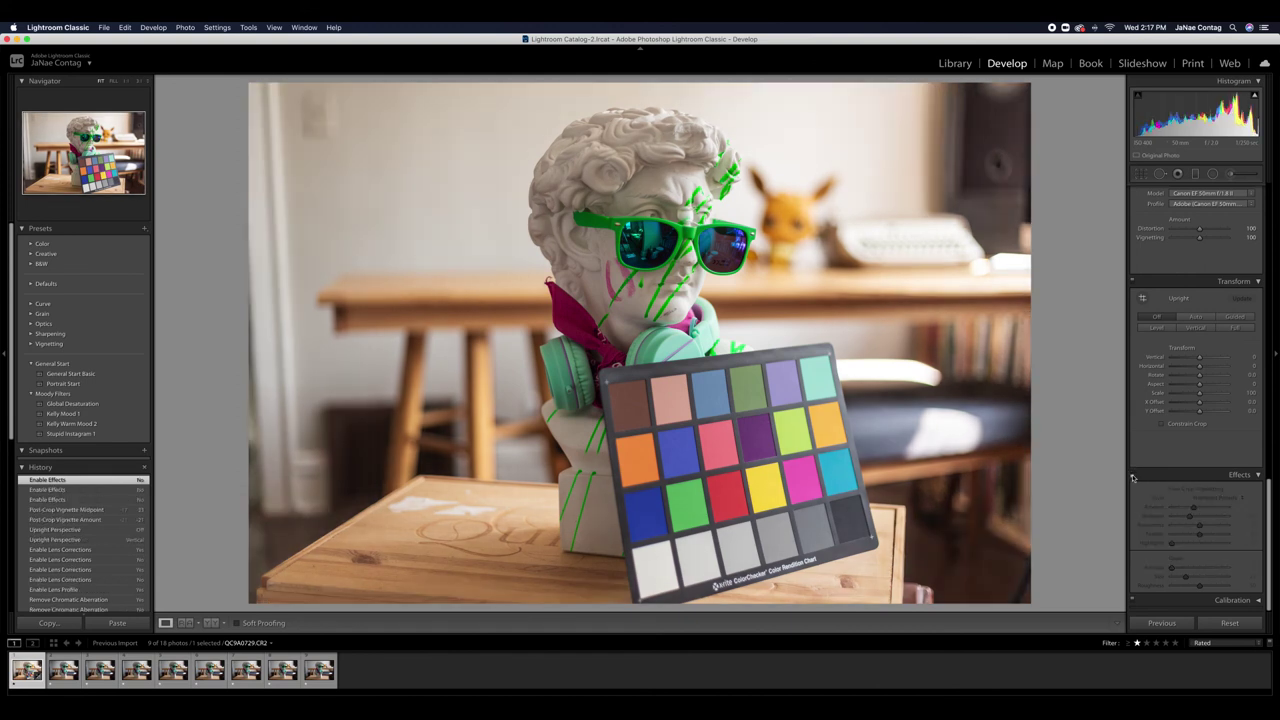
click(1132, 476)
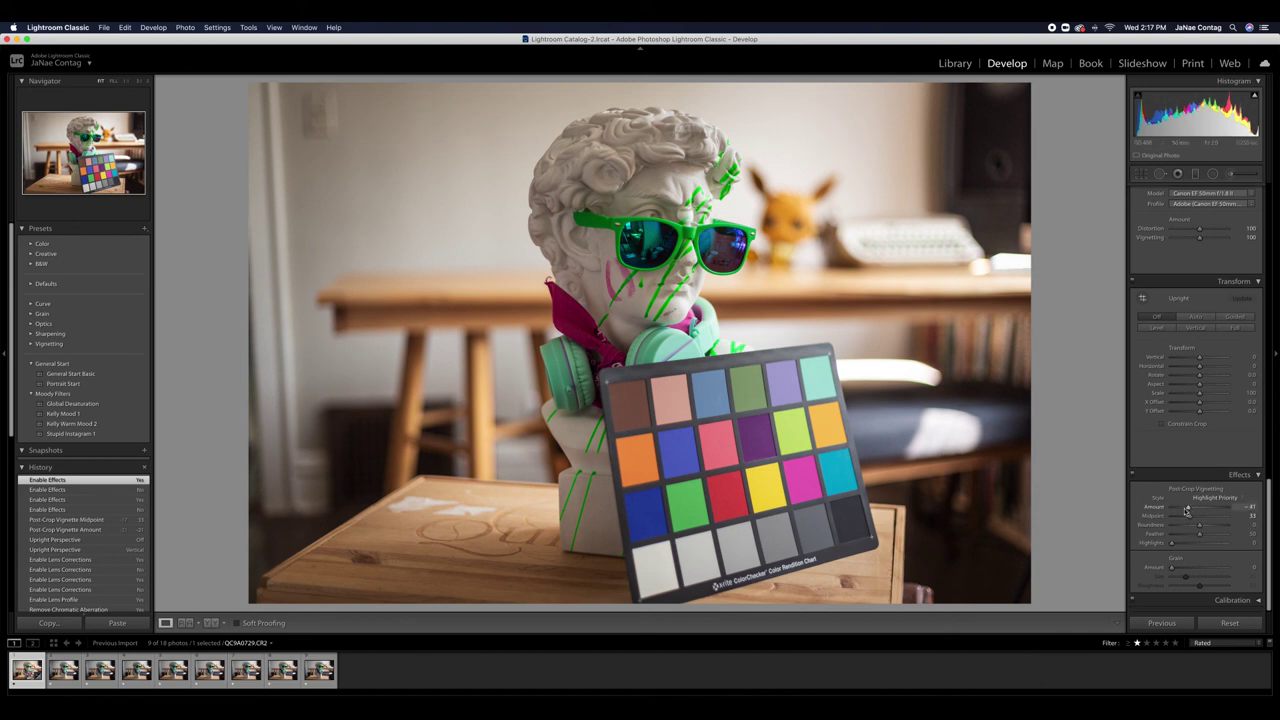
drag(1195, 511, 1178, 511)
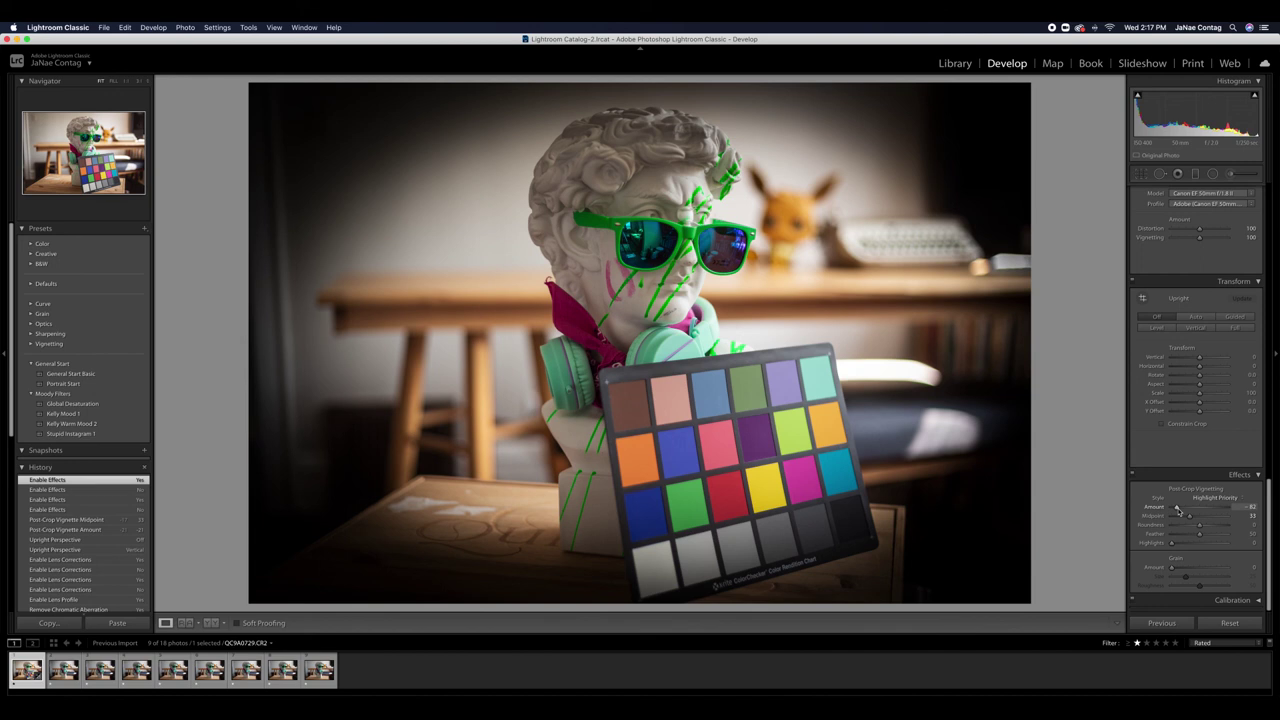
drag(1178, 509, 1194, 511)
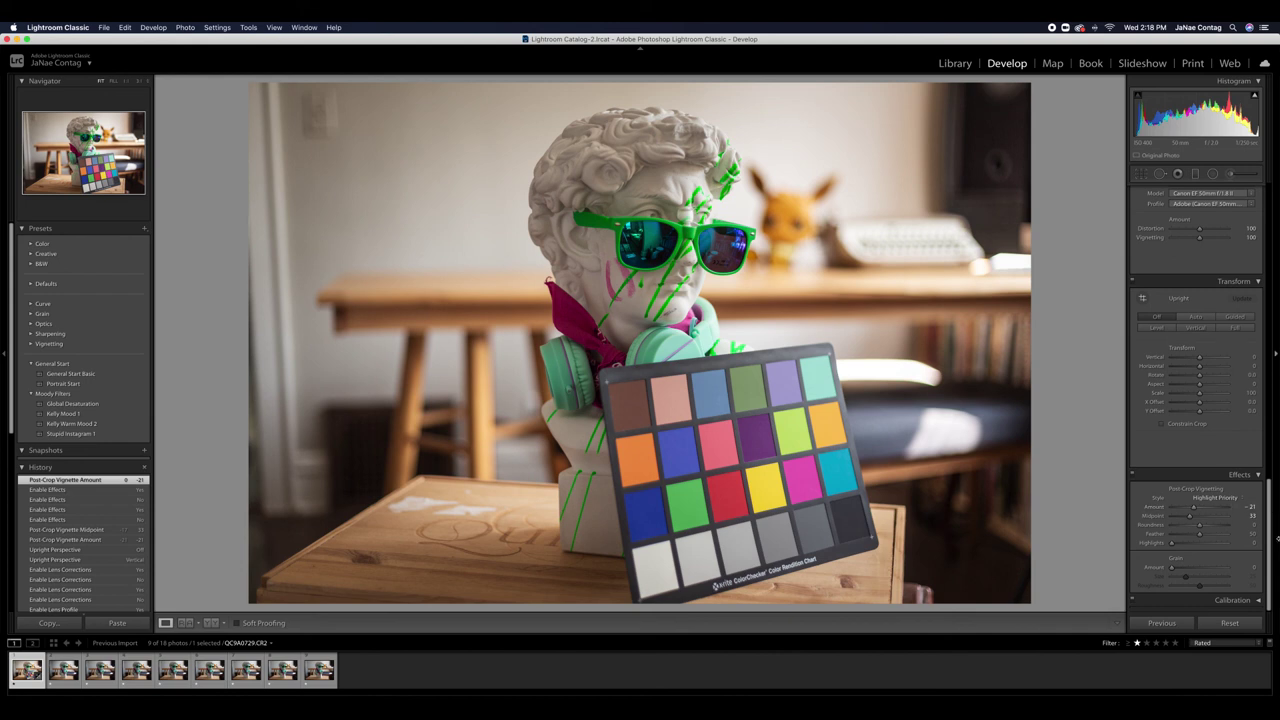
drag(1271, 562, 1265, 242)
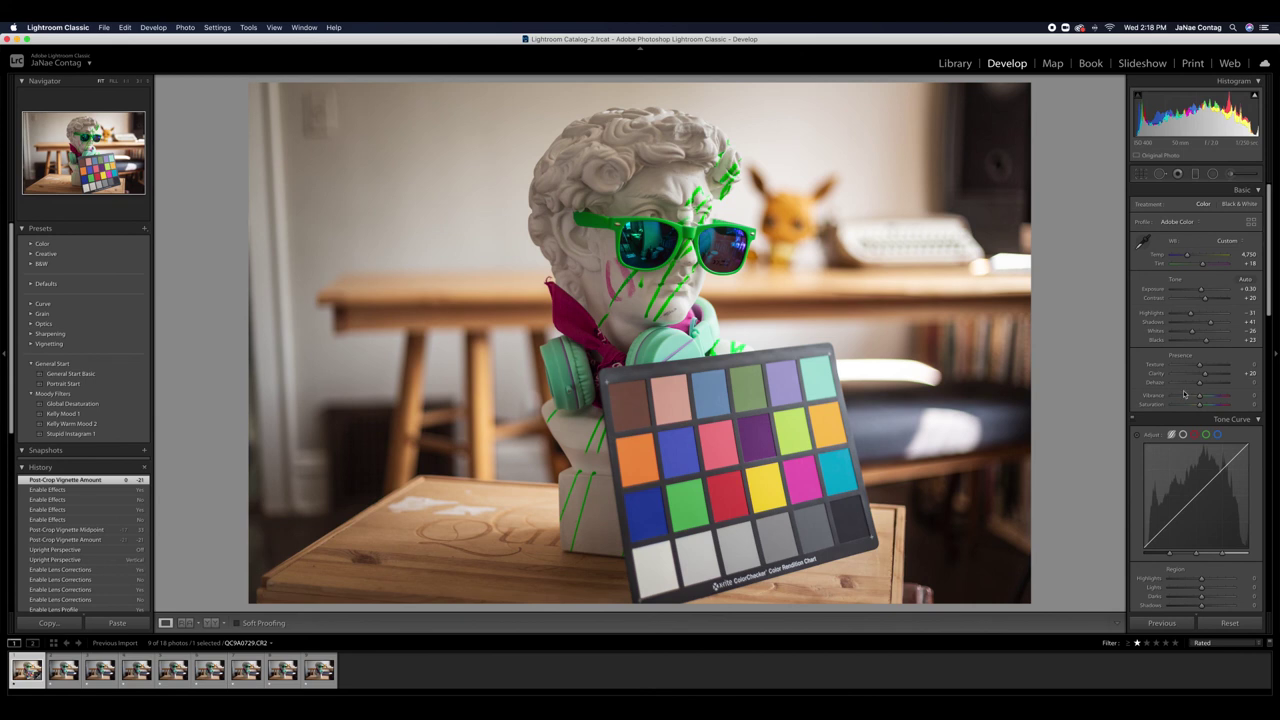
Step: Raise Exposure to +0.60 and Contrast to +25 on QC9A0729.CR2, comparing with the unedited original
key(backslash)
key(backslash)
drag(1192, 114, 1209, 114)
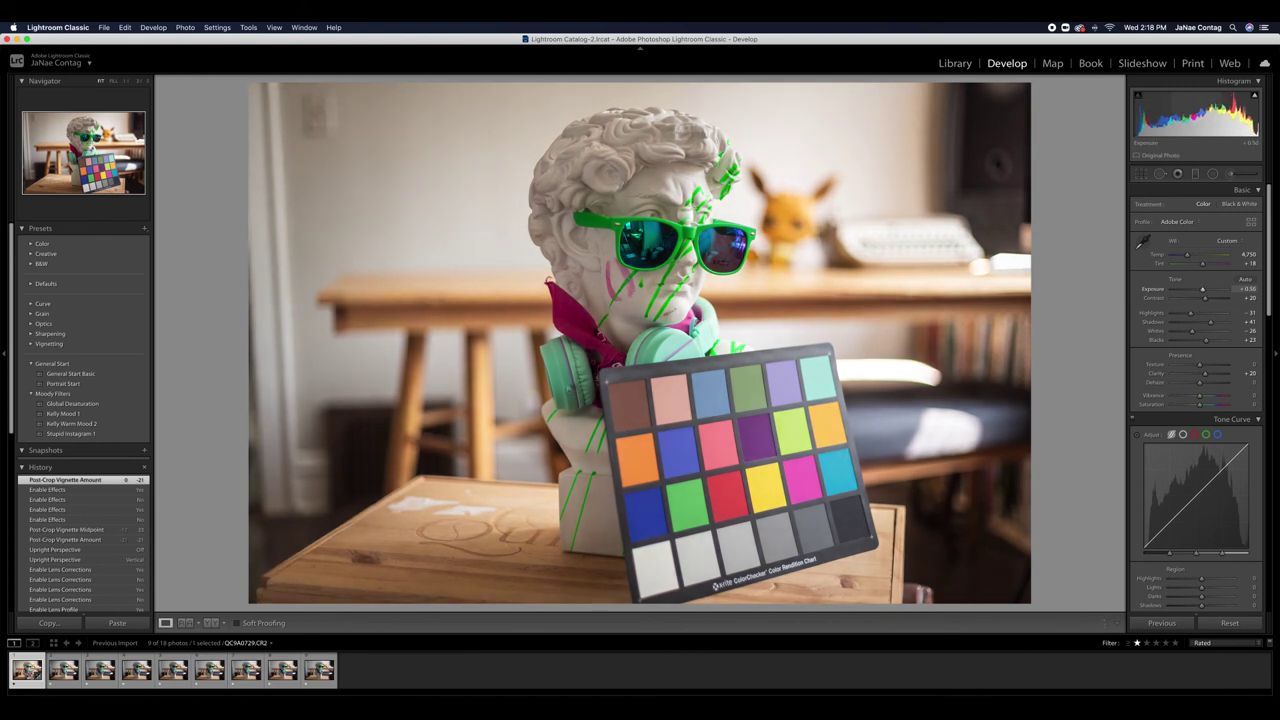
drag(1209, 114, 1211, 114)
drag(1211, 114, 1211, 114)
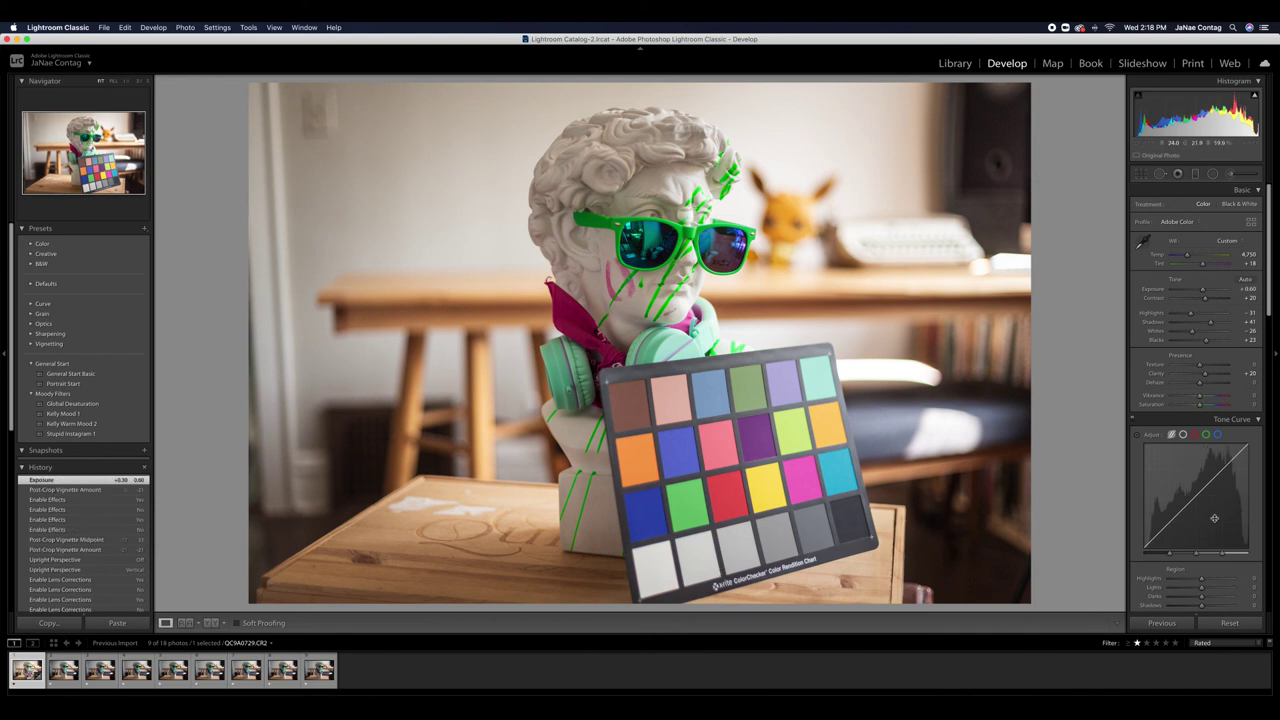
click(1244, 297)
text(25)
key(Return)
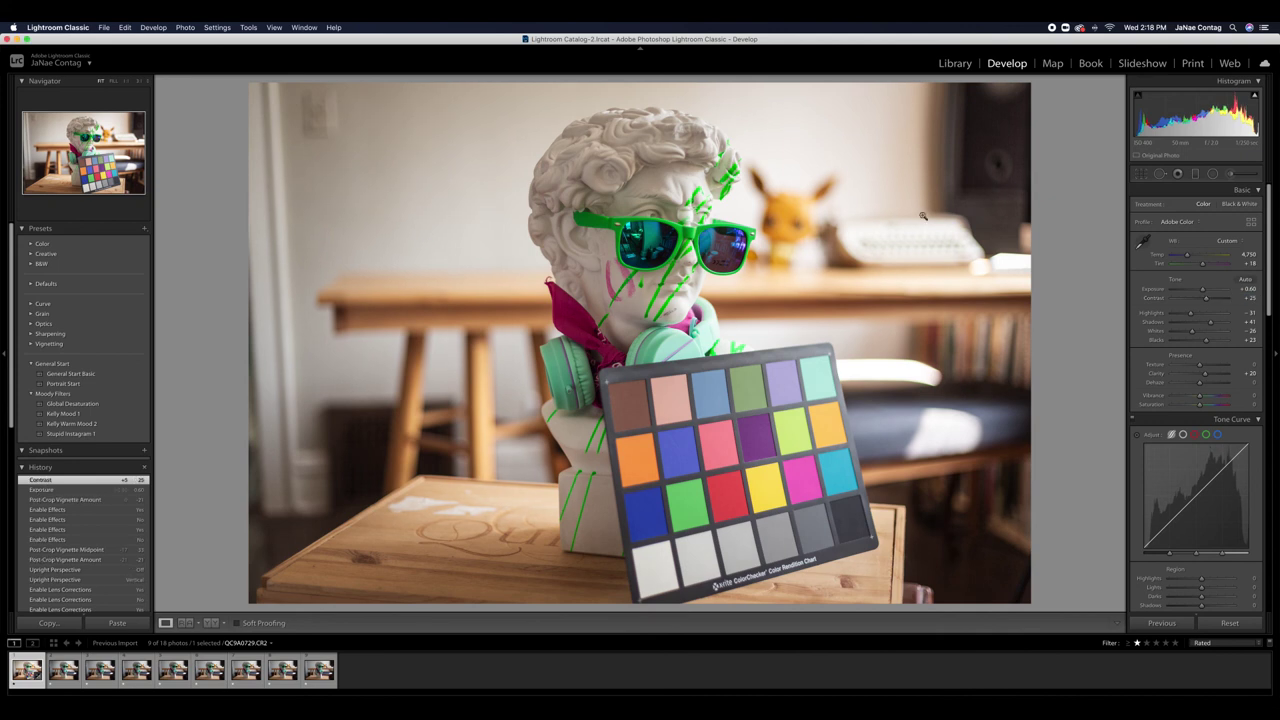
key(backslash)
key(backslash)
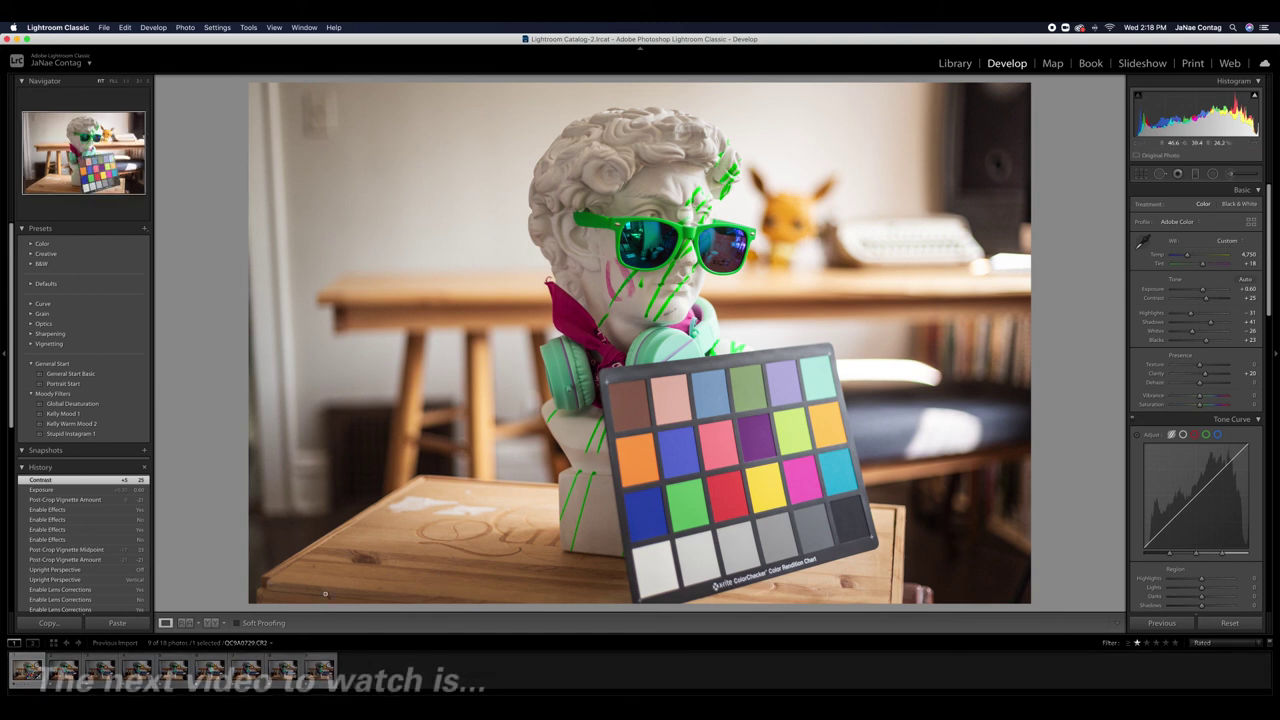
click(53, 626)
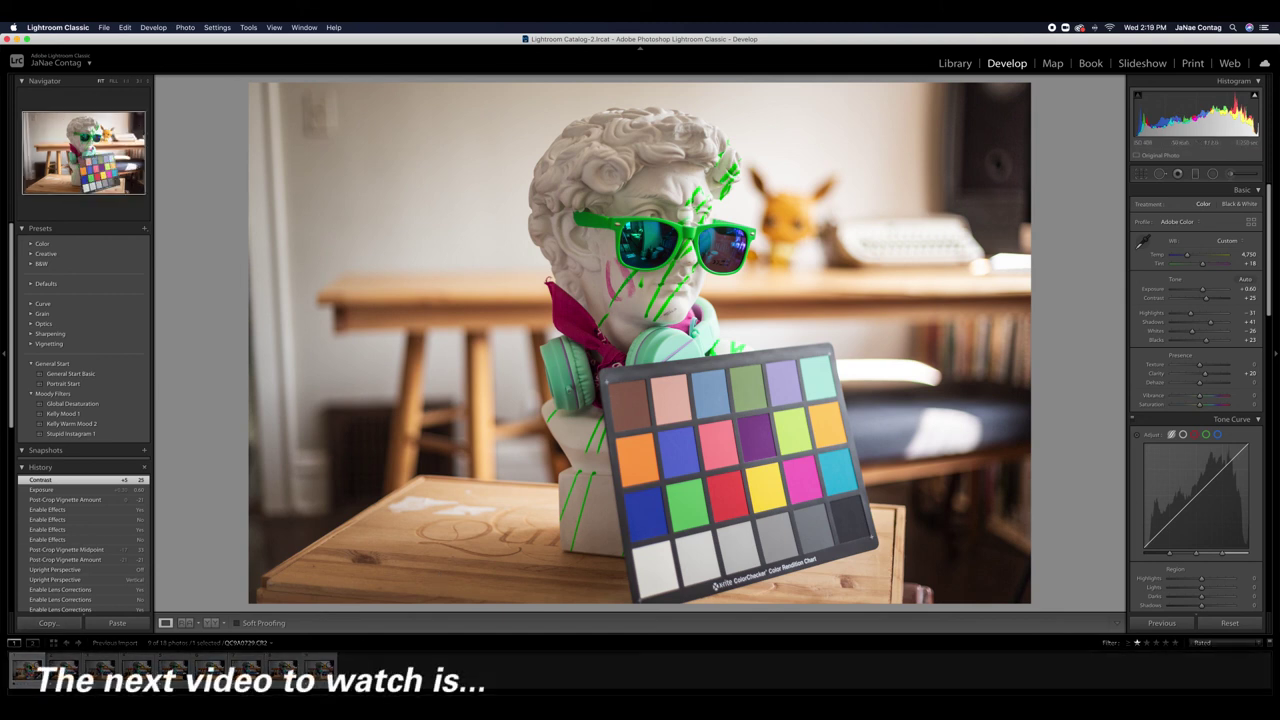